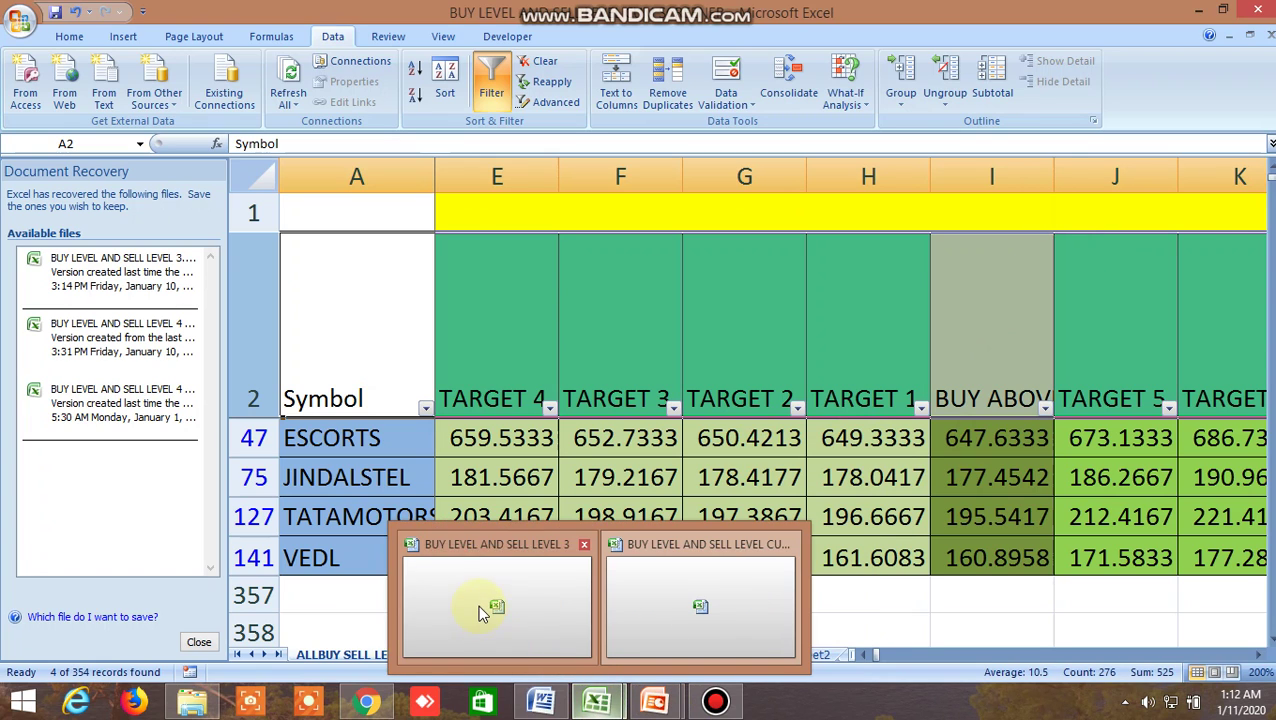
Step: Look over the BUY LEVEL AND SELL LEVEL 3 workbook and return to the screener workbook
click(480, 605)
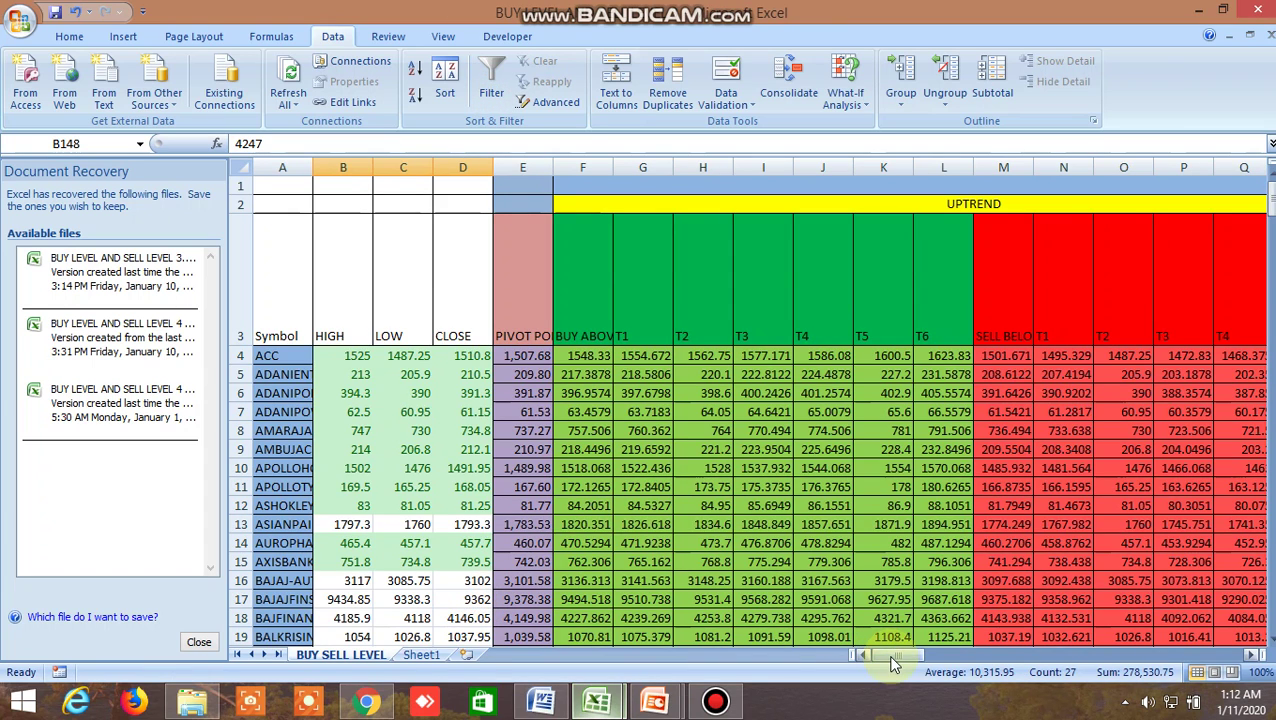
mouse_move(892, 657)
mouse_down()
mouse_move(921, 662)
mouse_move(882, 657)
mouse_up()
mouse_move(605, 704)
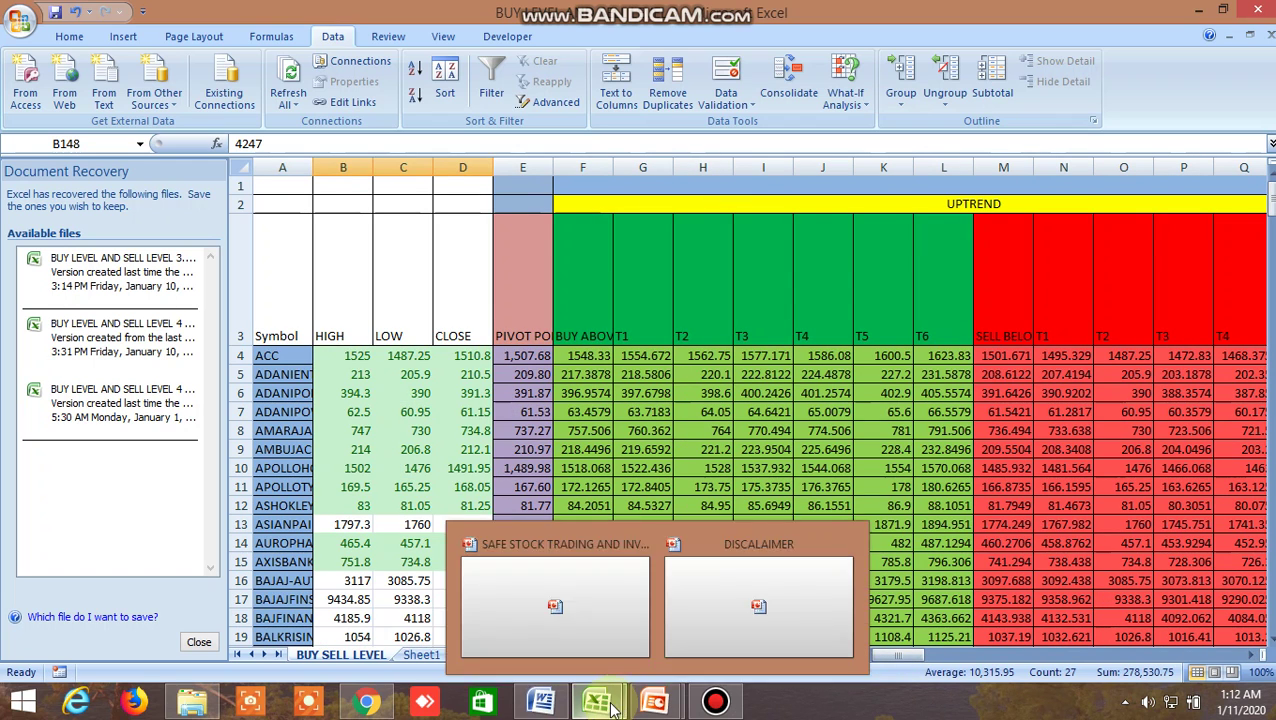
click(700, 620)
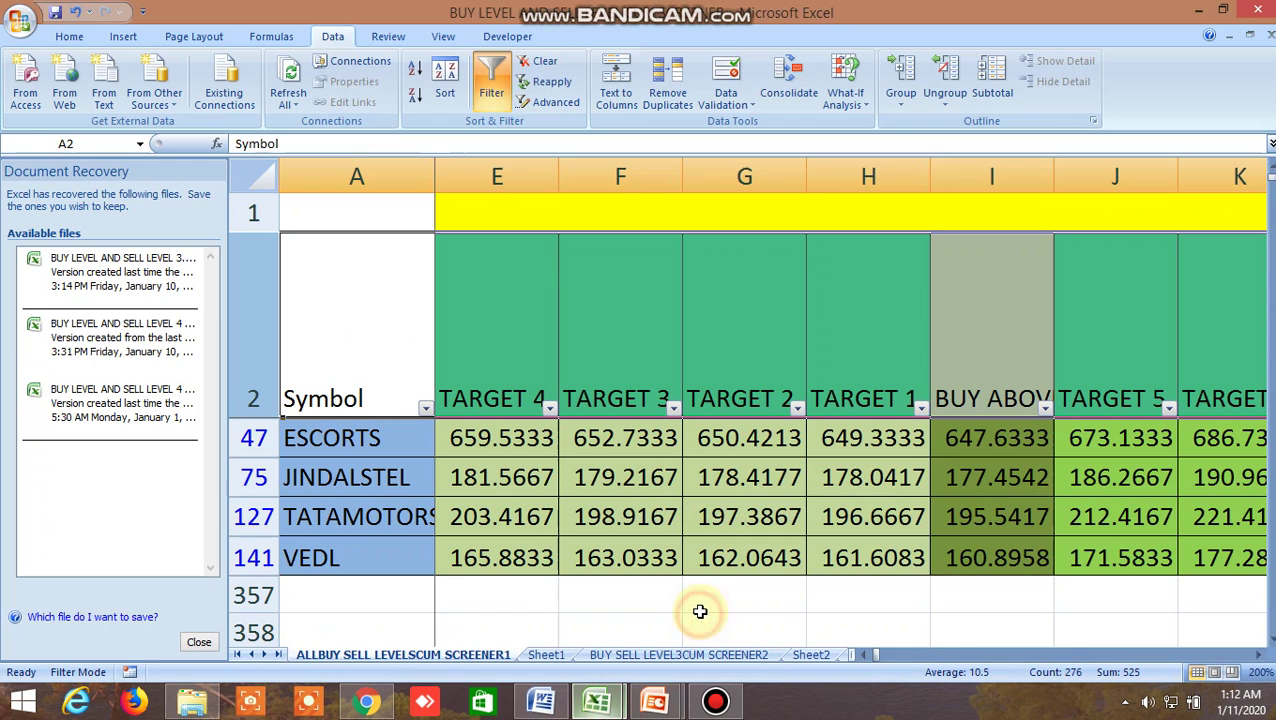
Step: Examine the HIGH, LOW and CLOSE columns and the buy and sell targets under BUY LEVEL AND SELL LEVELS 1
click(983, 338)
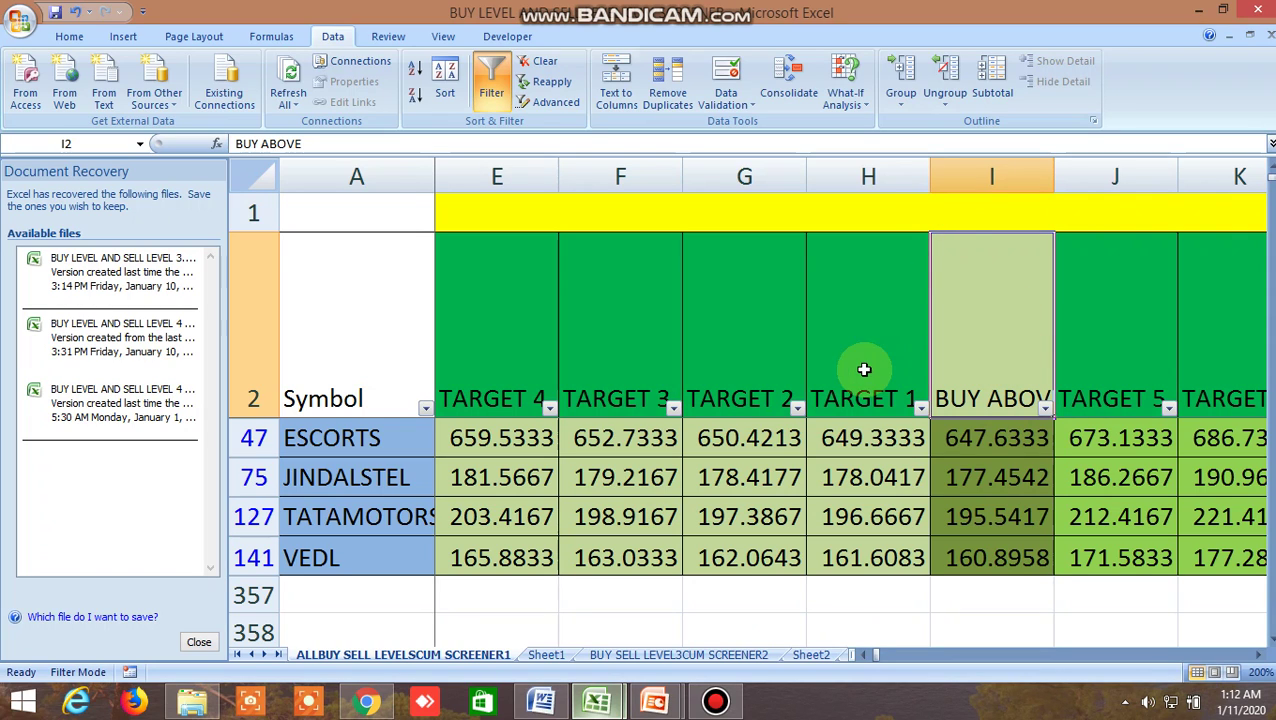
click(1261, 655)
click(1261, 655)
click(1261, 655)
click(1261, 655)
click(1261, 655)
click(1261, 655)
click(1261, 655)
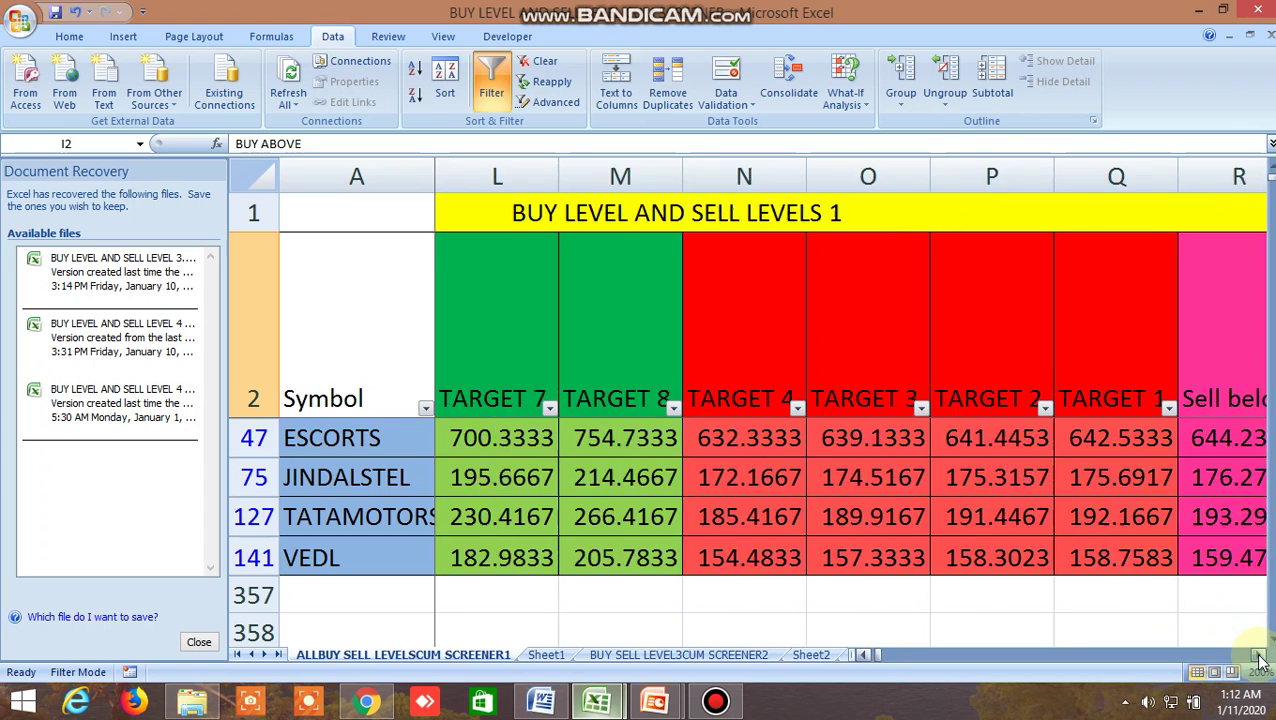
click(1261, 655)
click(1261, 655)
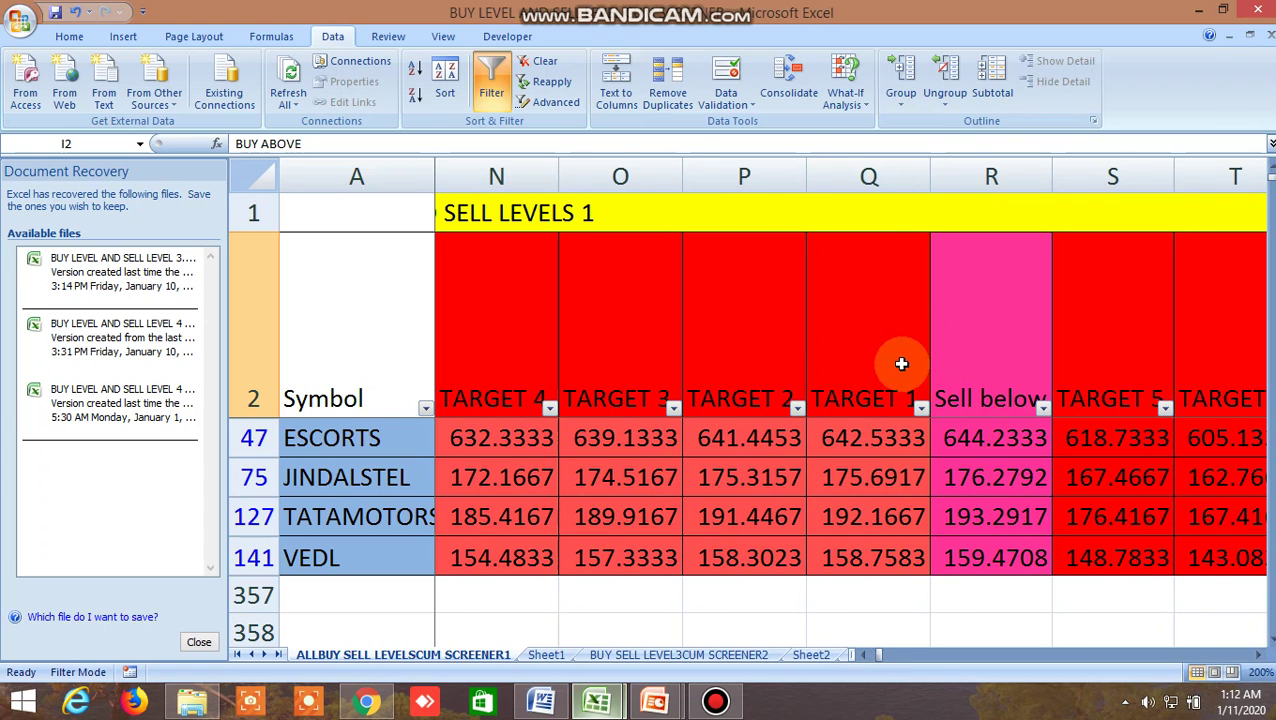
click(1261, 655)
click(1261, 655)
click(1261, 655)
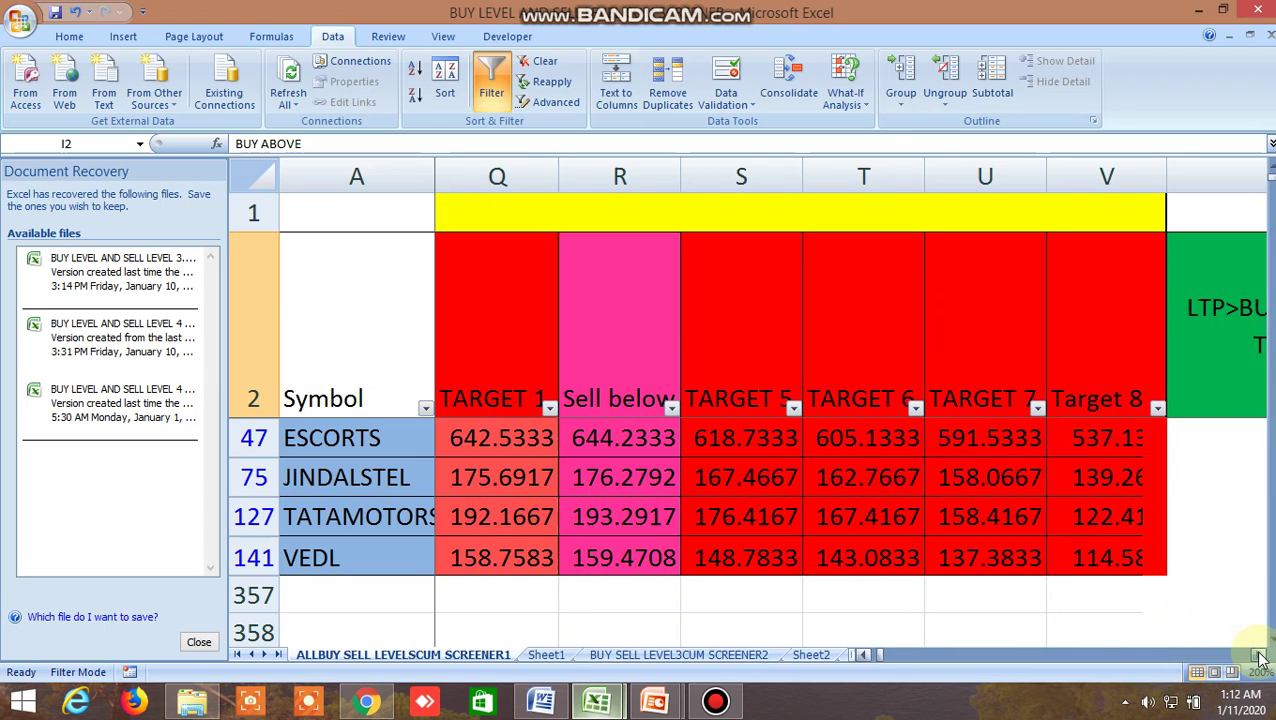
click(874, 655)
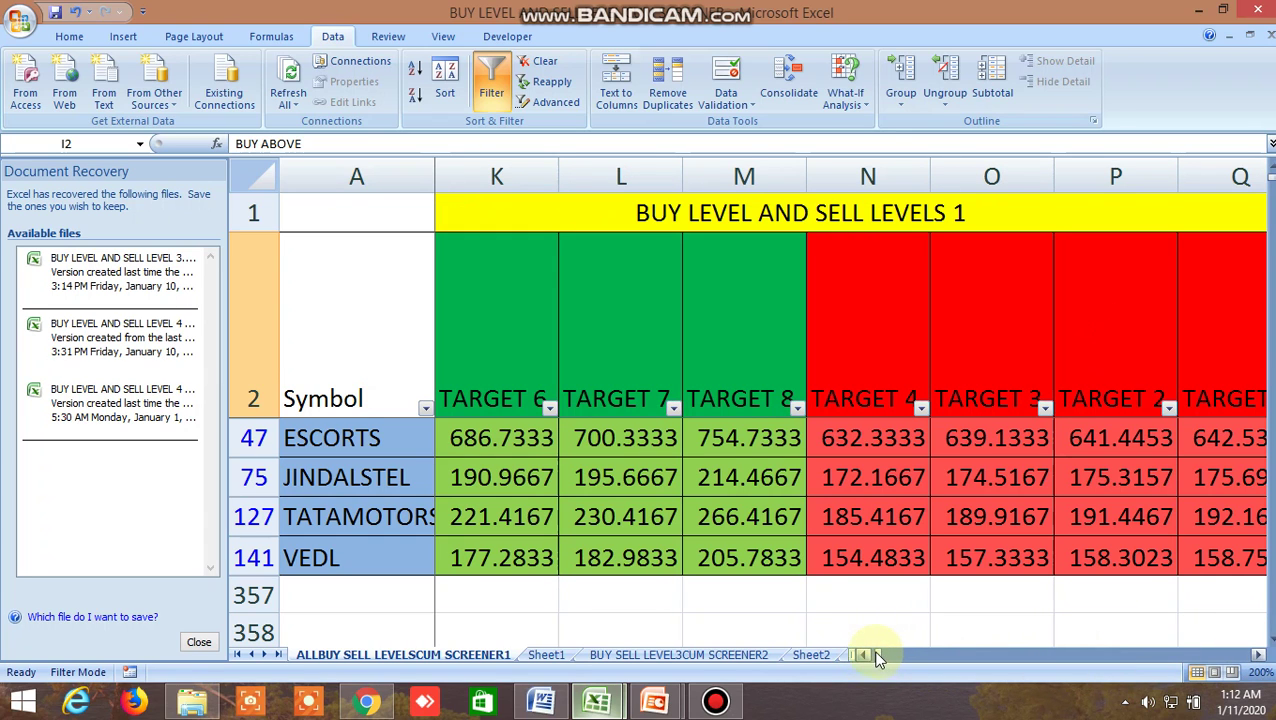
click(873, 655)
click(874, 655)
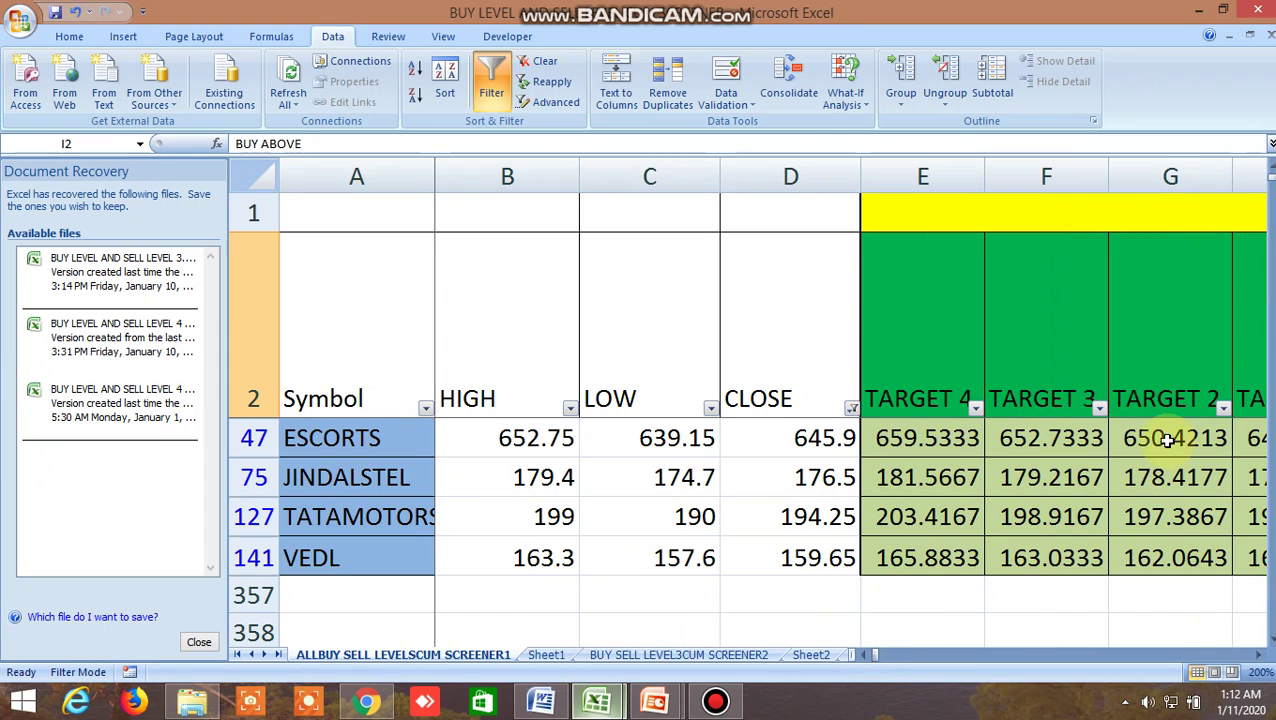
click(1260, 655)
click(1260, 655)
click(1260, 655)
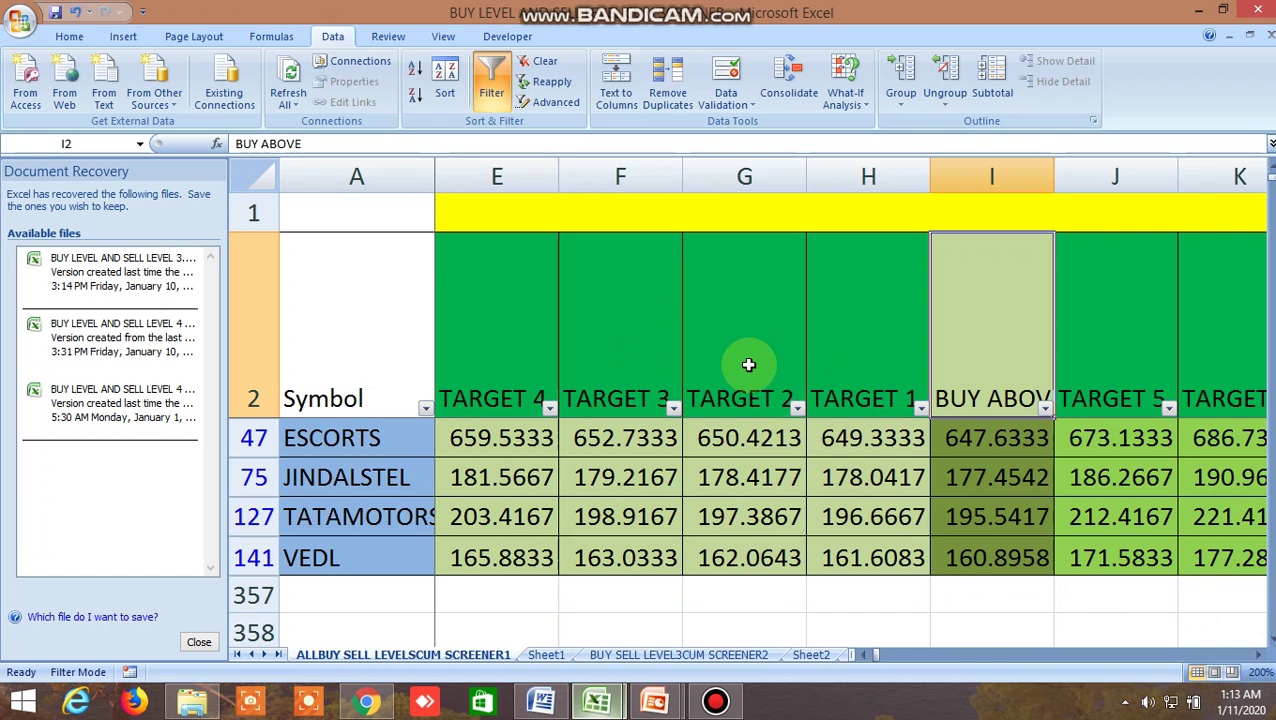
Step: Examine the LTP-versus-target conditions, the second set of buy and sell levels, and the open interest and typical price columns
click(1259, 657)
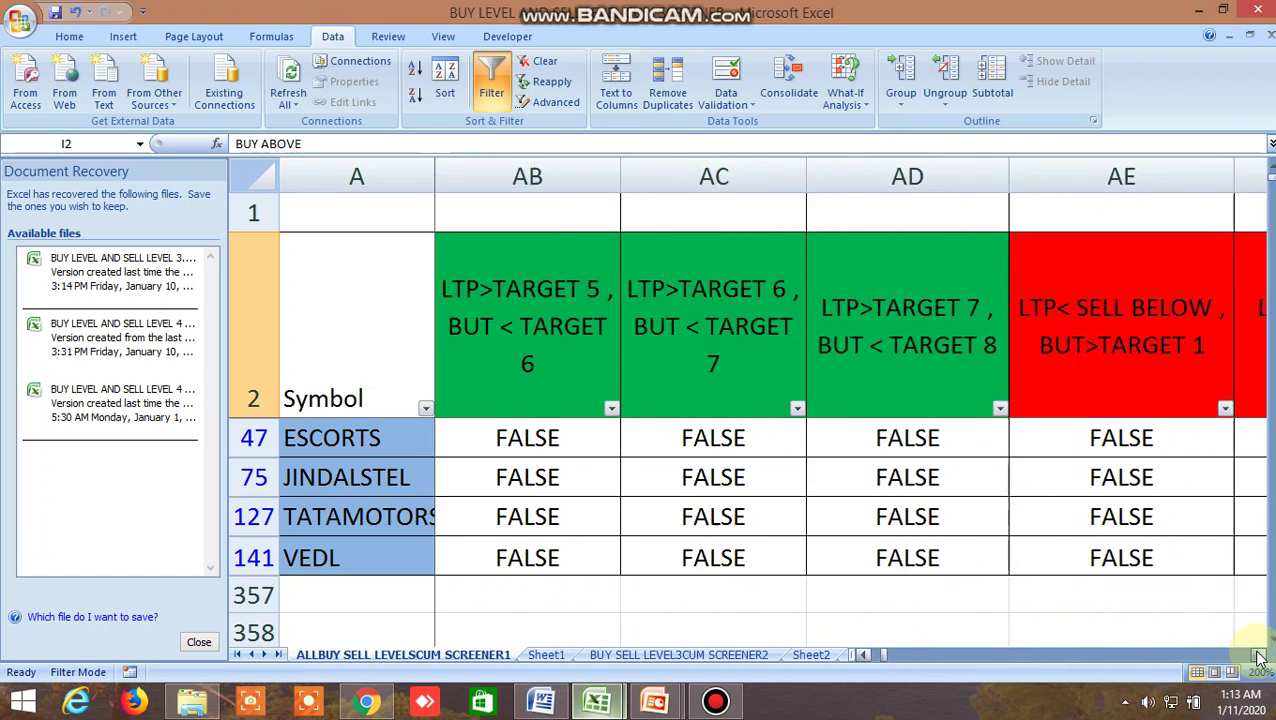
drag(1259, 657, 1259, 657)
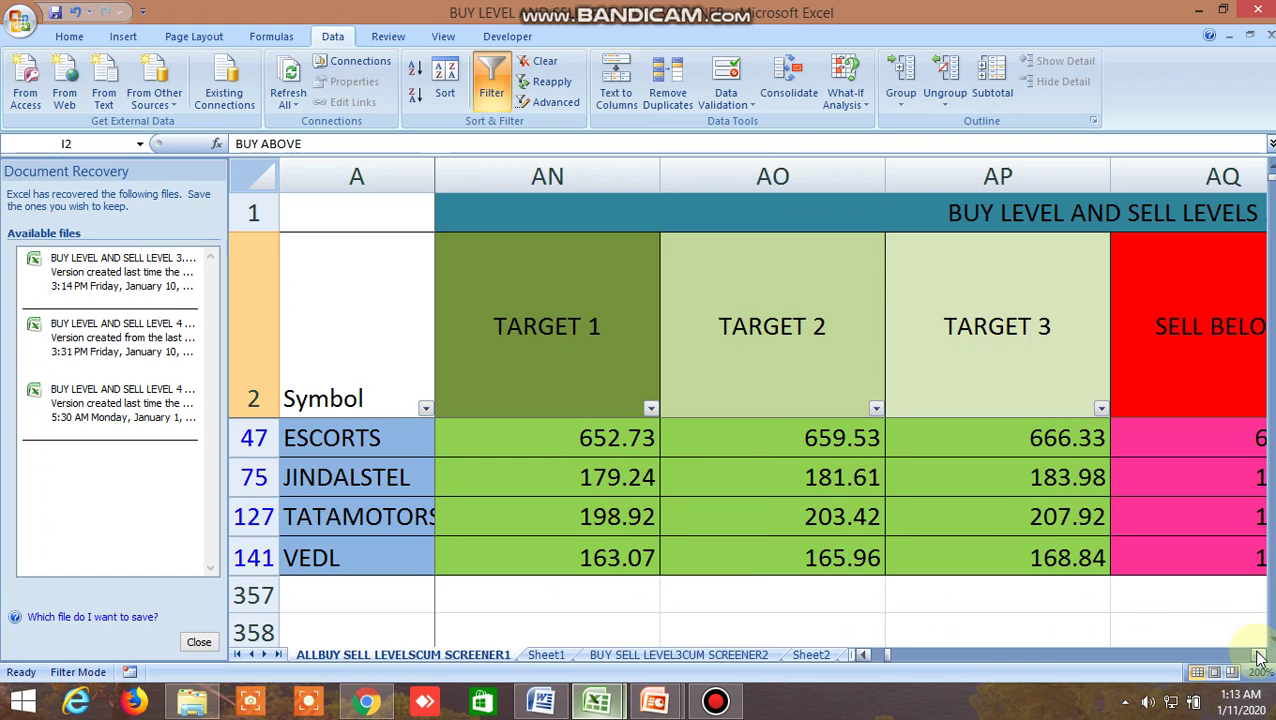
click(862, 655)
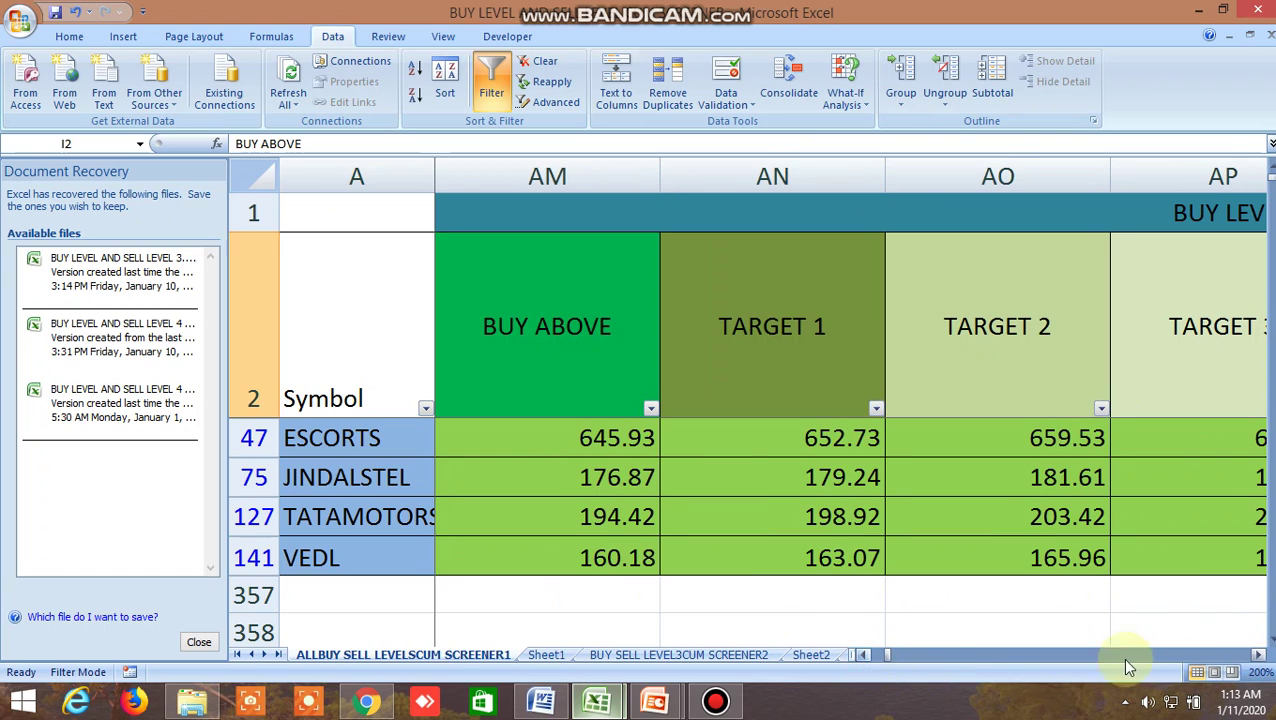
click(1259, 657)
double_click(1259, 657)
click(1259, 657)
click(1259, 657)
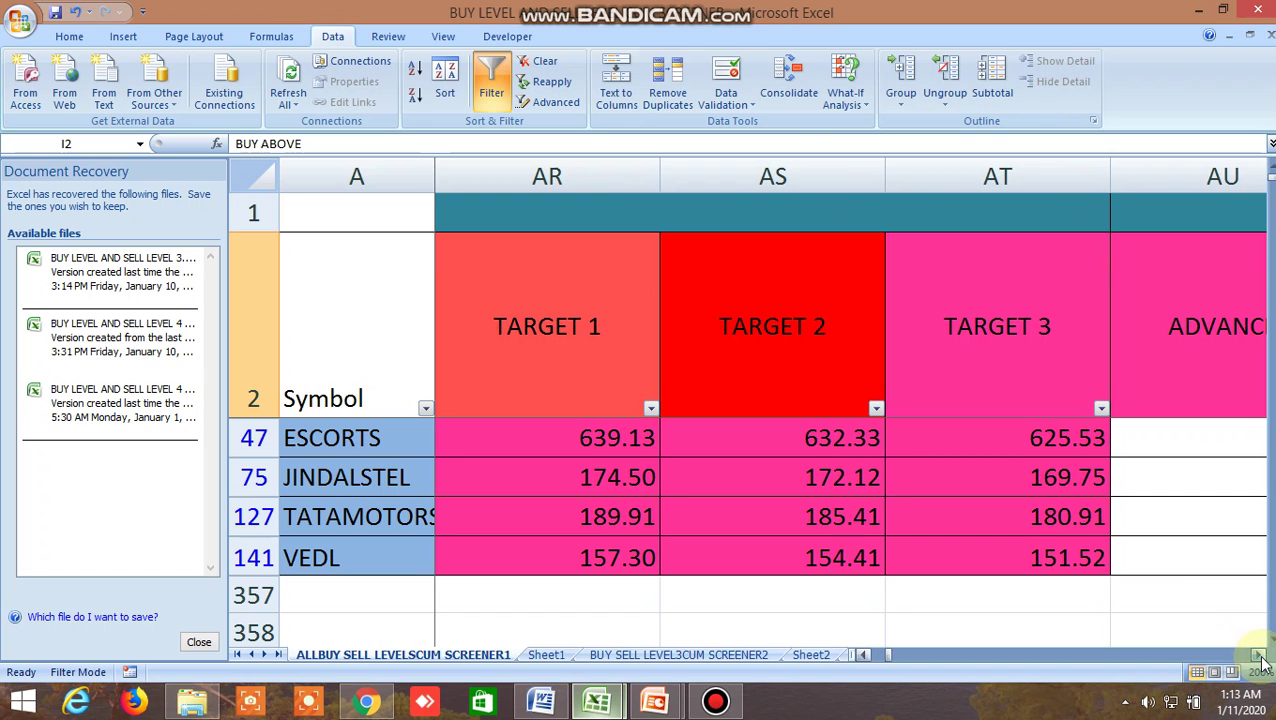
click(1259, 657)
click(1259, 657)
click(1259, 657)
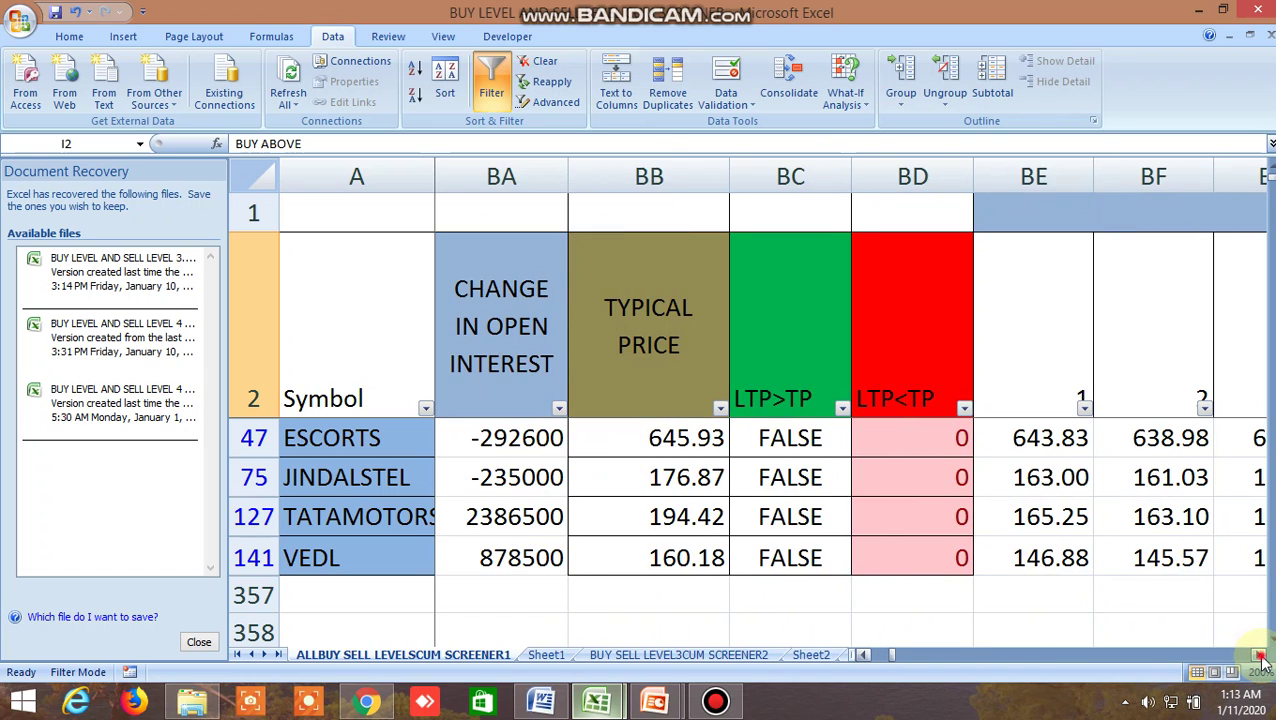
Step: Examine the AVERAGE PRICES columns, the 10 and 20 period moving averages, and the 10/20 EMA and SMA cross signals
click(1259, 657)
click(1259, 657)
click(1259, 657)
click(1259, 657)
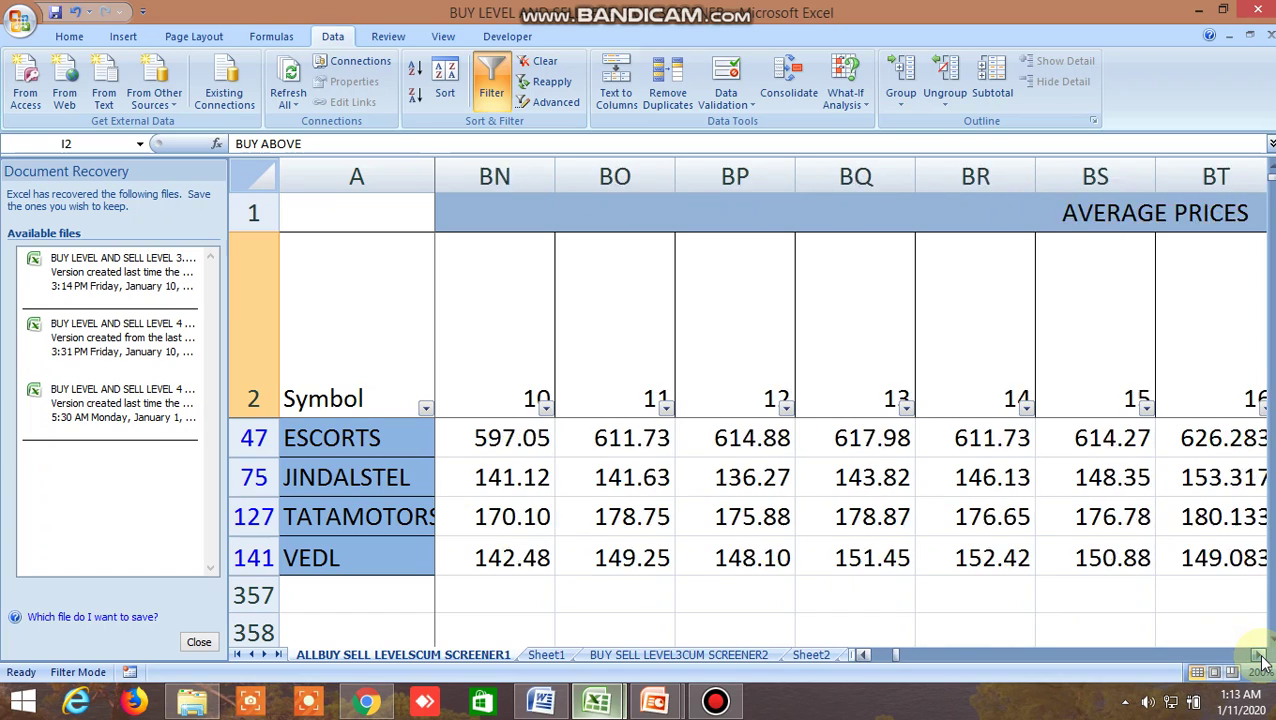
click(1259, 657)
click(1259, 657)
click(1259, 657)
click(1259, 657)
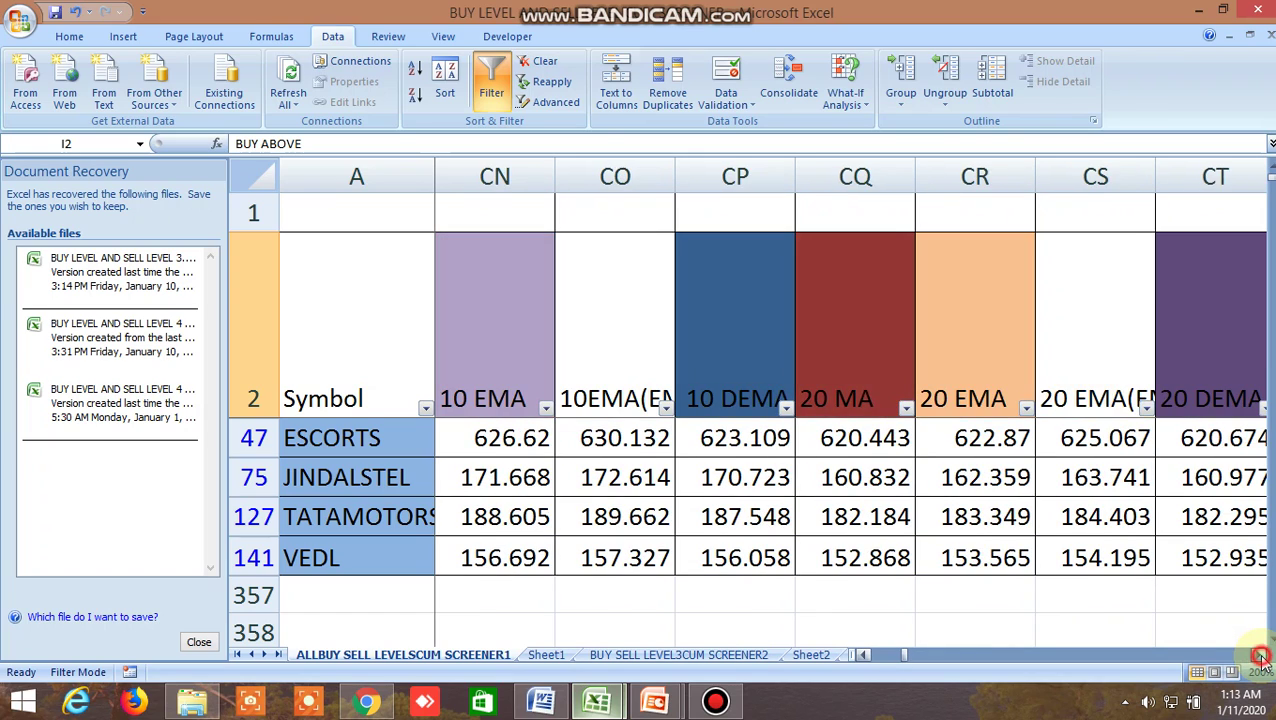
click(1259, 657)
click(1259, 657)
click(1259, 657)
click(1259, 657)
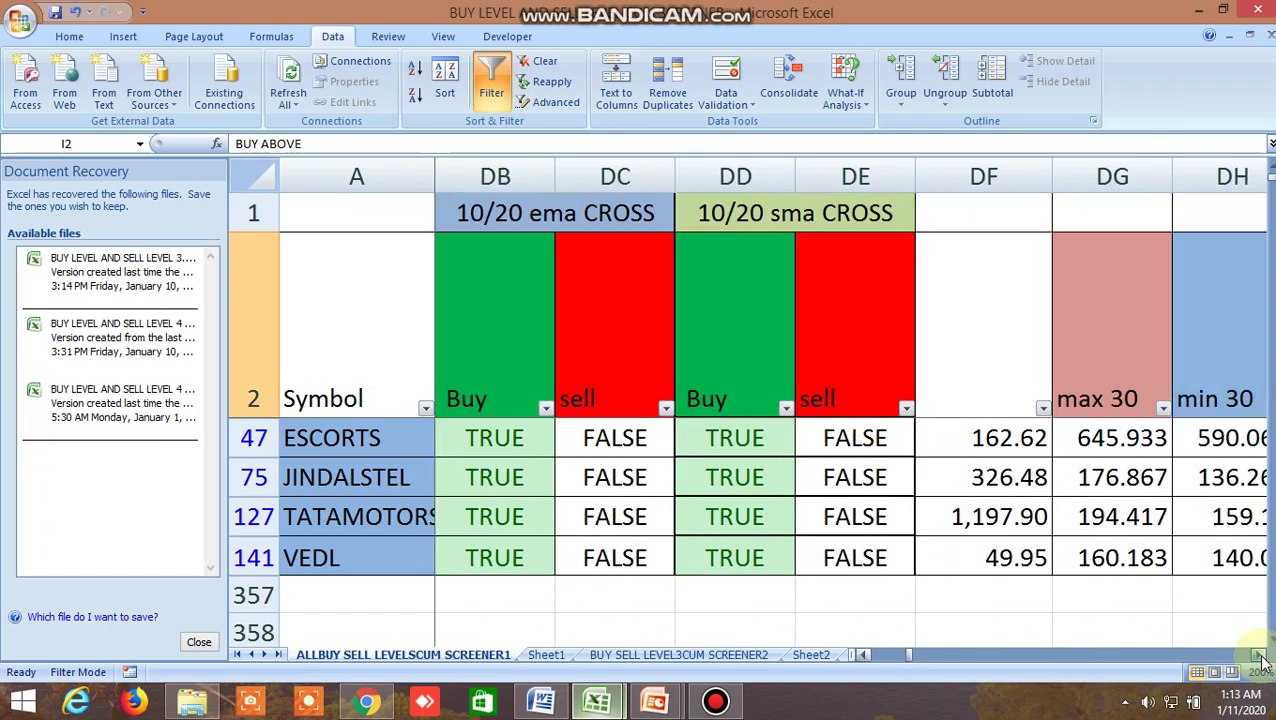
Step: Examine the NORMDIST and PROBABILITY columns and the EMA 5-8-13 CROSSOVER signals for the filtered stocks
click(1259, 657)
click(1259, 657)
click(1259, 657)
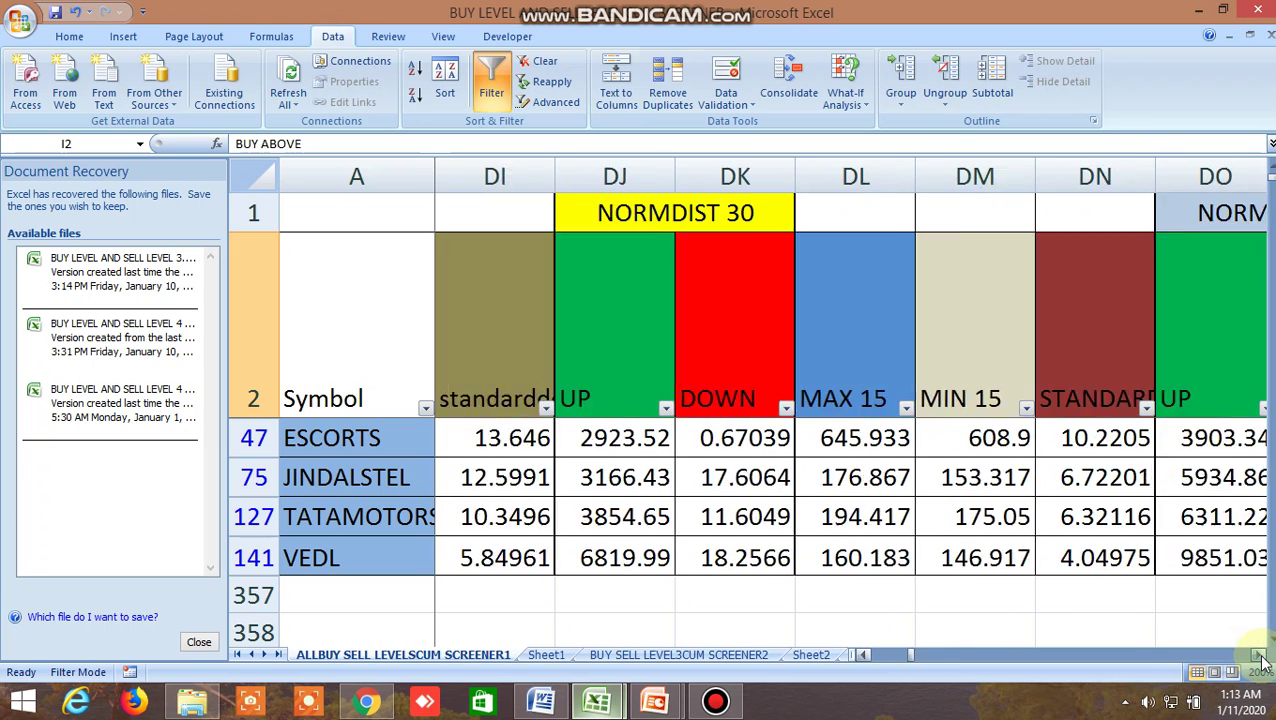
click(1259, 657)
click(1259, 657)
click(1259, 657)
click(1259, 657)
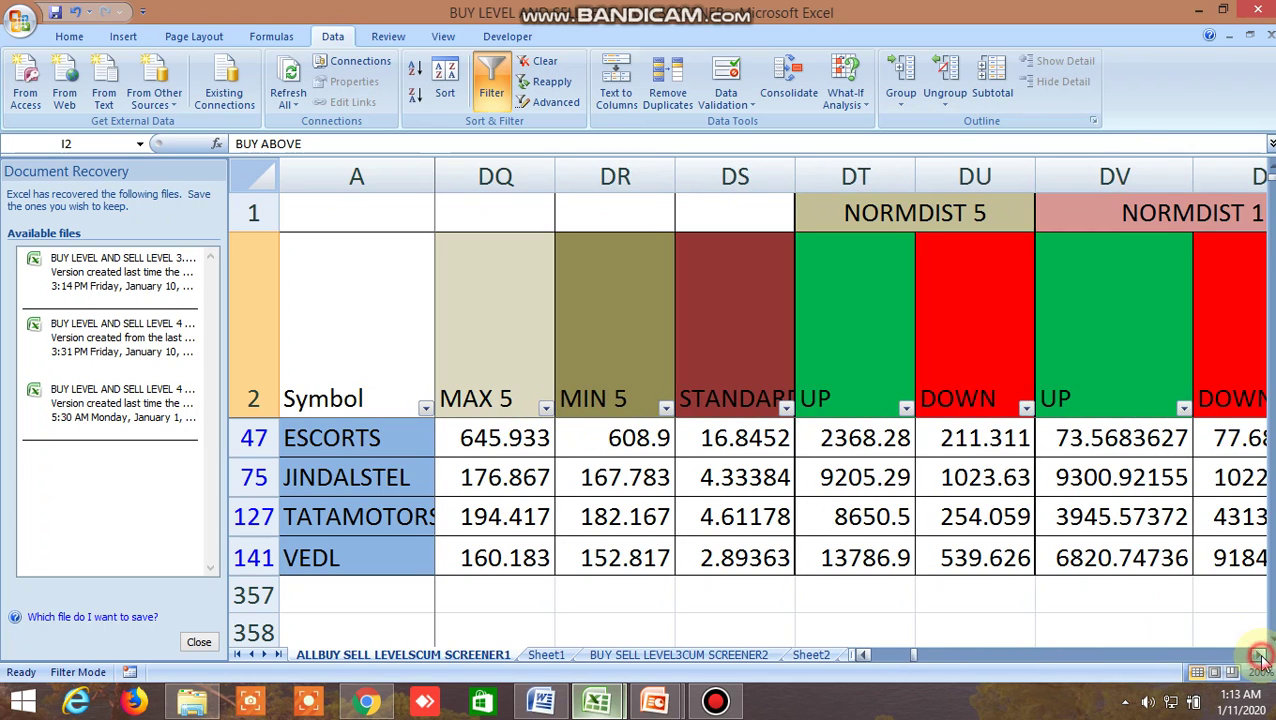
click(1259, 657)
click(1259, 657)
click(1259, 657)
click(1259, 657)
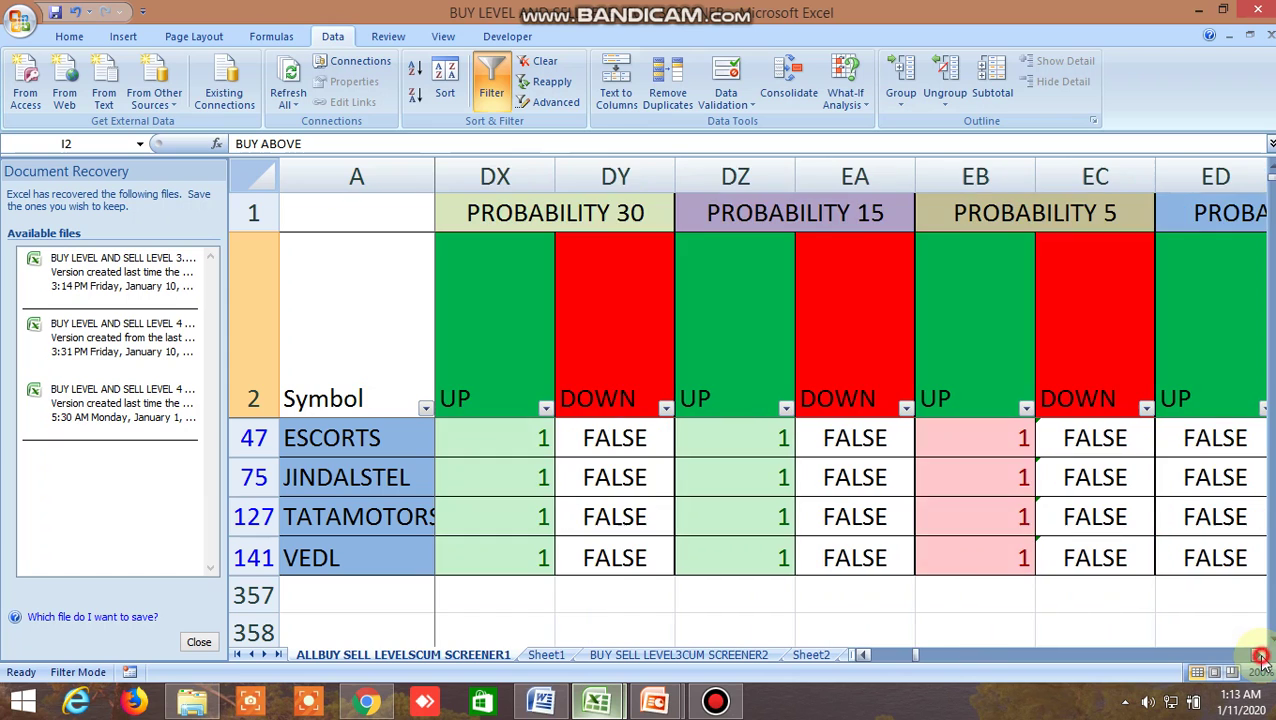
click(1259, 657)
click(1259, 657)
click(1259, 657)
click(1259, 657)
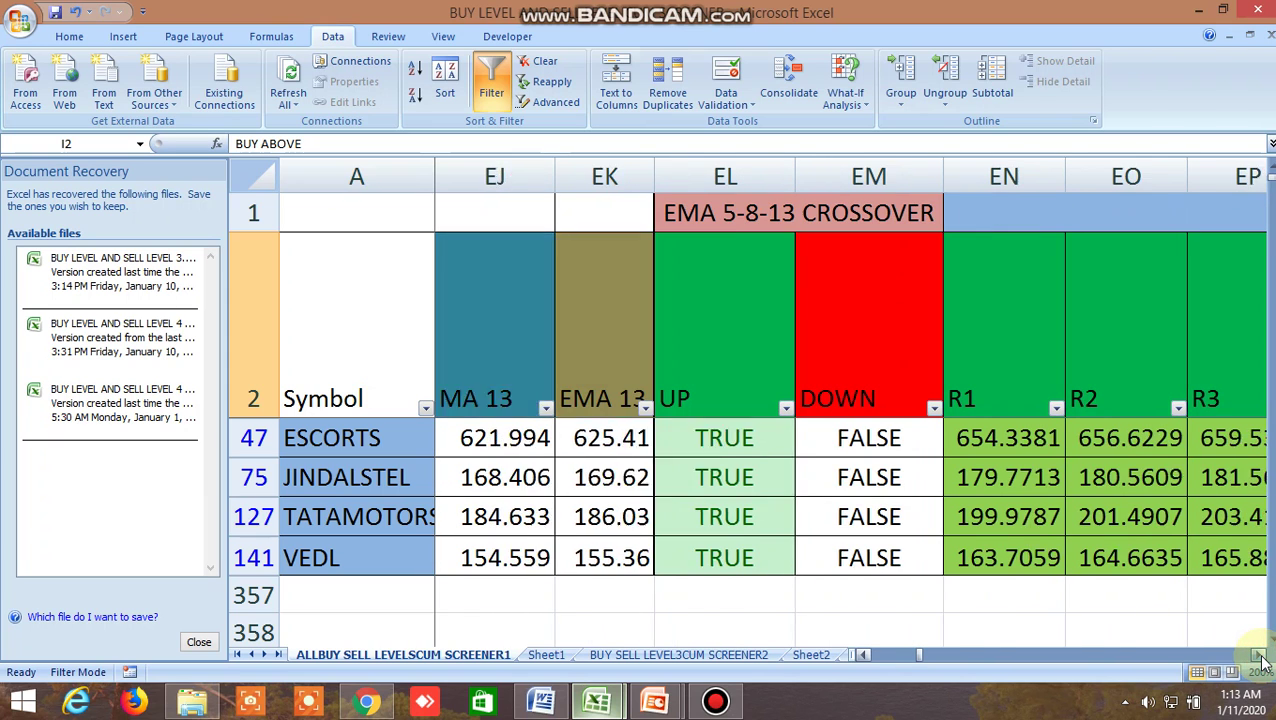
Step: Examine the R1 to R7 and S1 to S7 levels, the PIVOT POINT columns, and the LTP versus resistance and support signals
click(1259, 657)
click(1259, 657)
click(1259, 657)
click(1259, 657)
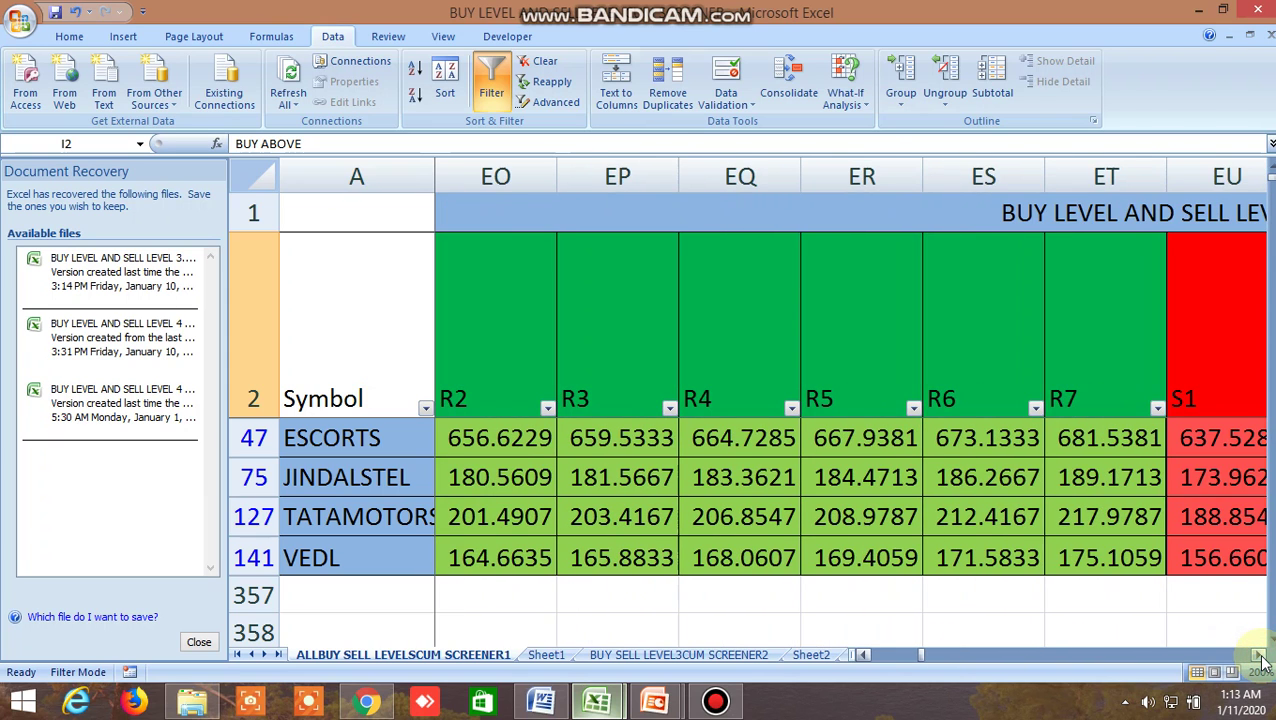
click(1259, 657)
click(1259, 657)
click(1259, 657)
click(1259, 657)
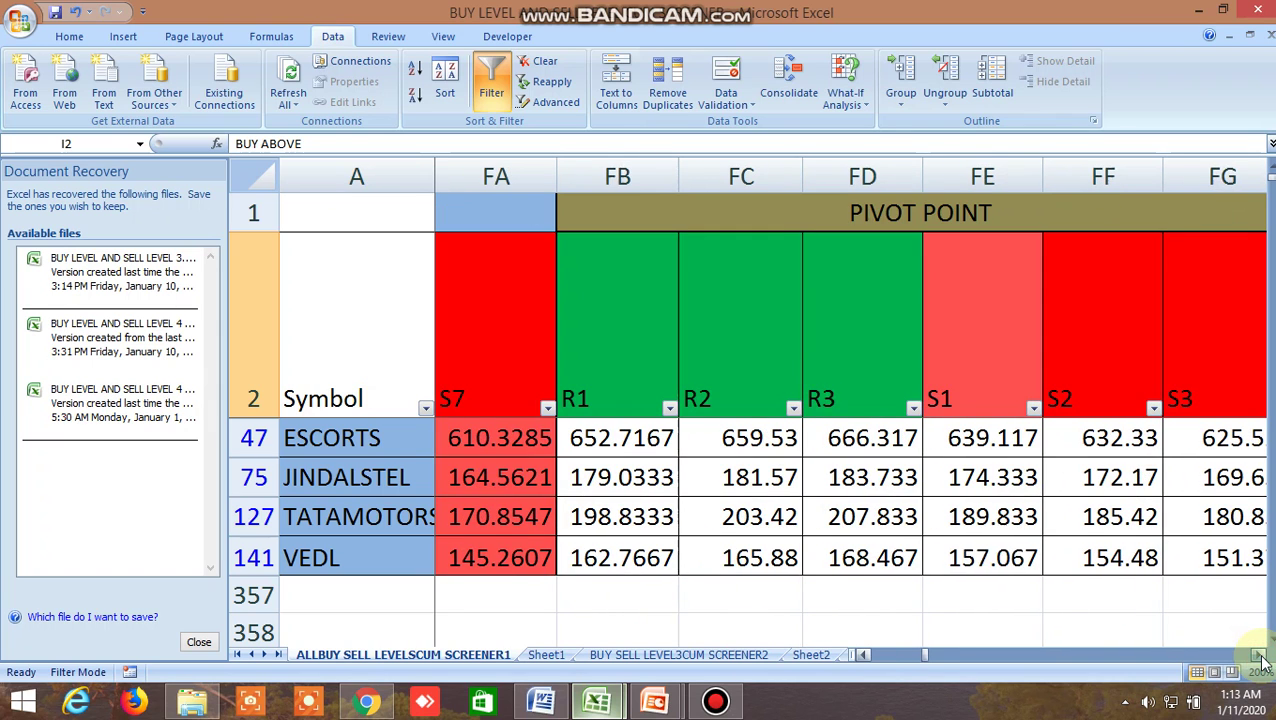
click(1259, 657)
click(1259, 657)
click(1259, 657)
click(1259, 657)
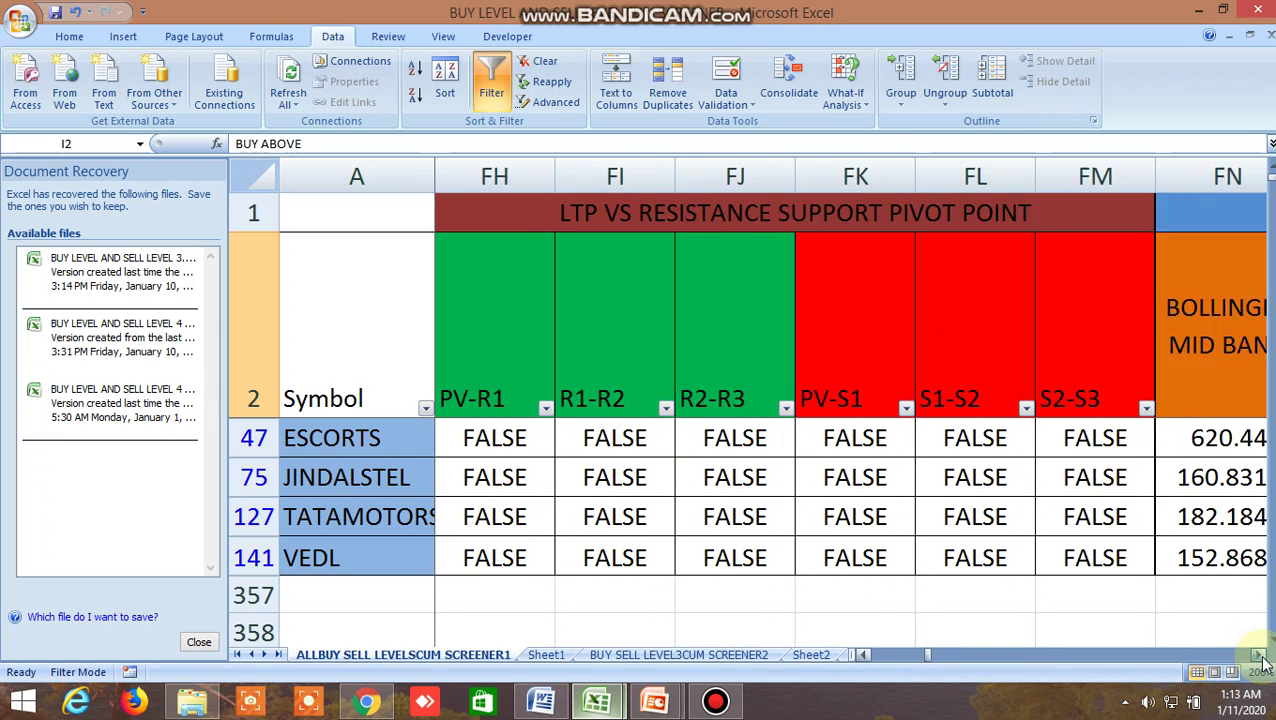
Step: Examine the remaining indicator columns from BOLLINGERBAND through TIRONE LEVEL for the filtered stocks
click(1259, 657)
click(1259, 657)
click(1259, 657)
click(1259, 657)
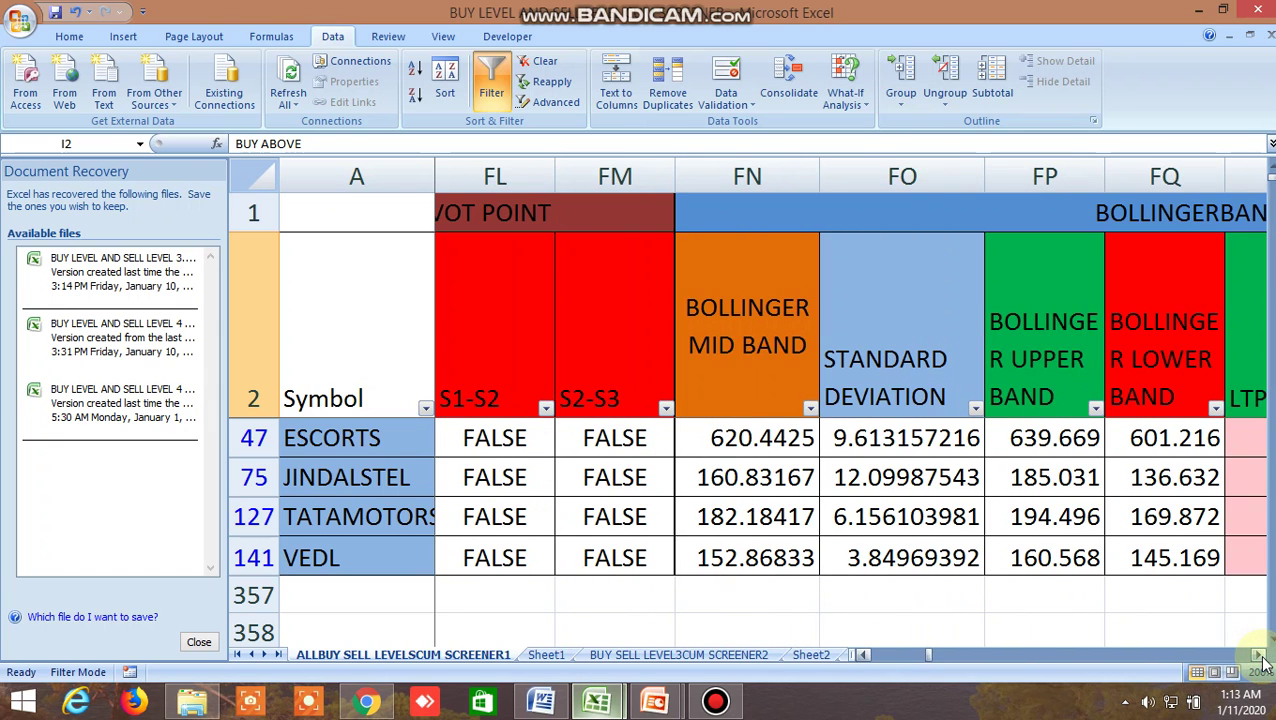
click(1259, 657)
click(1259, 657)
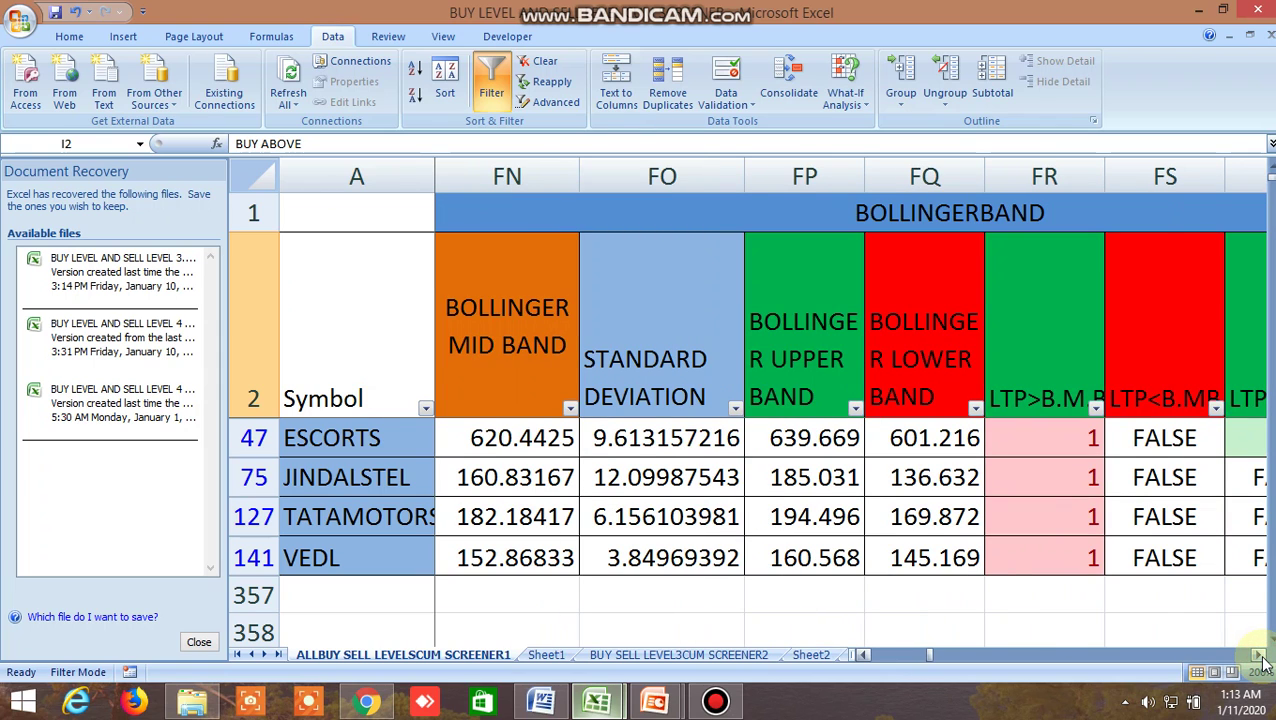
click(1259, 657)
drag(1259, 657, 1262, 659)
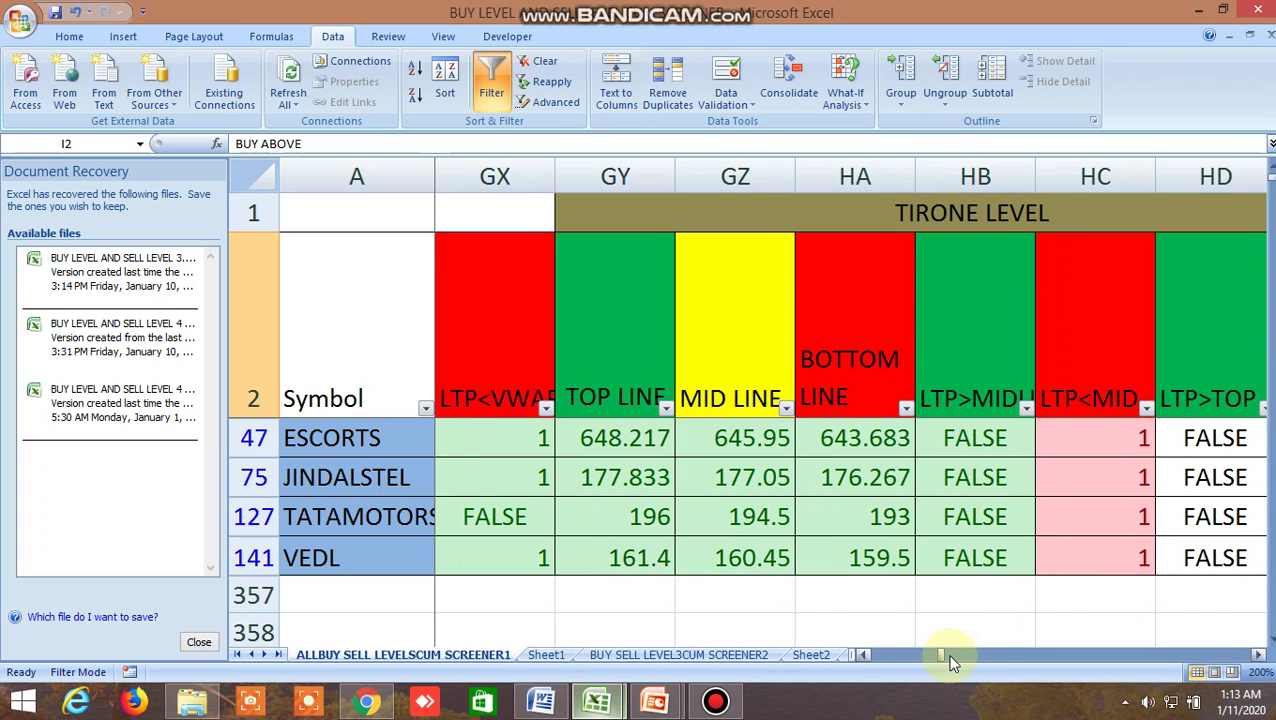
Step: Remove the filter from the ALLBUY SELL LEVELSCUM SCREENER1 sheet
drag(943, 657, 857, 655)
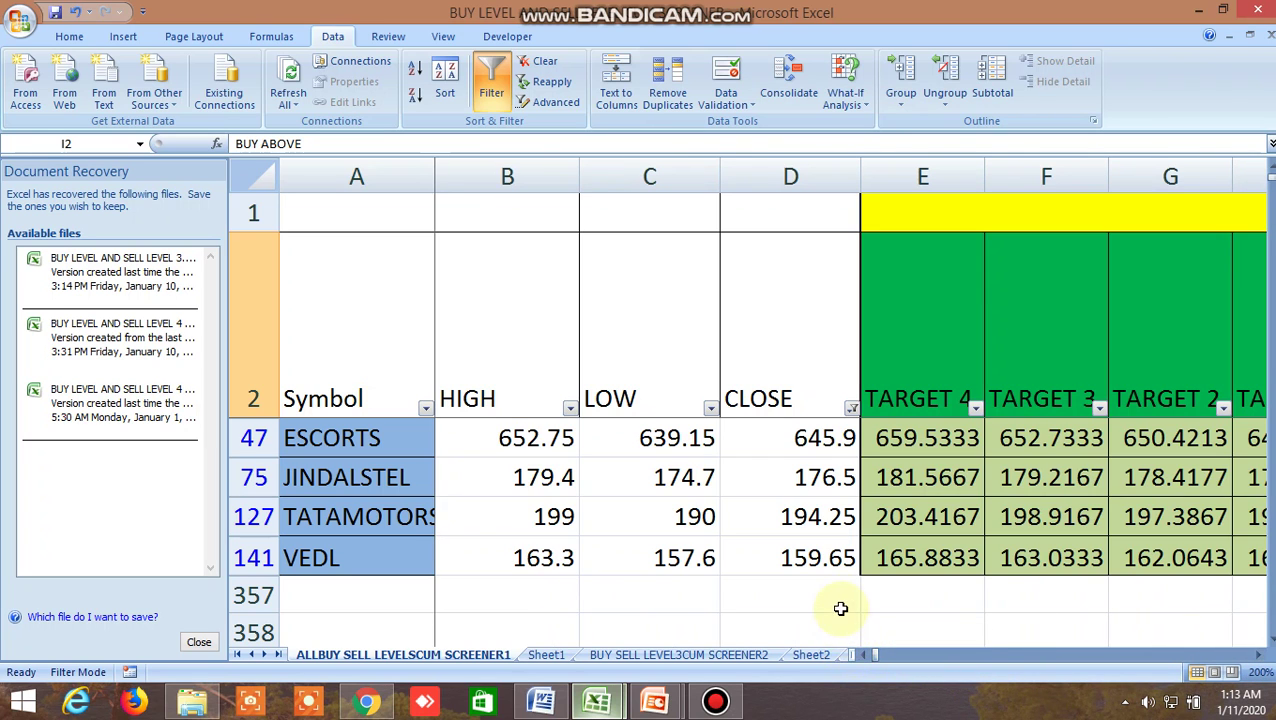
click(491, 85)
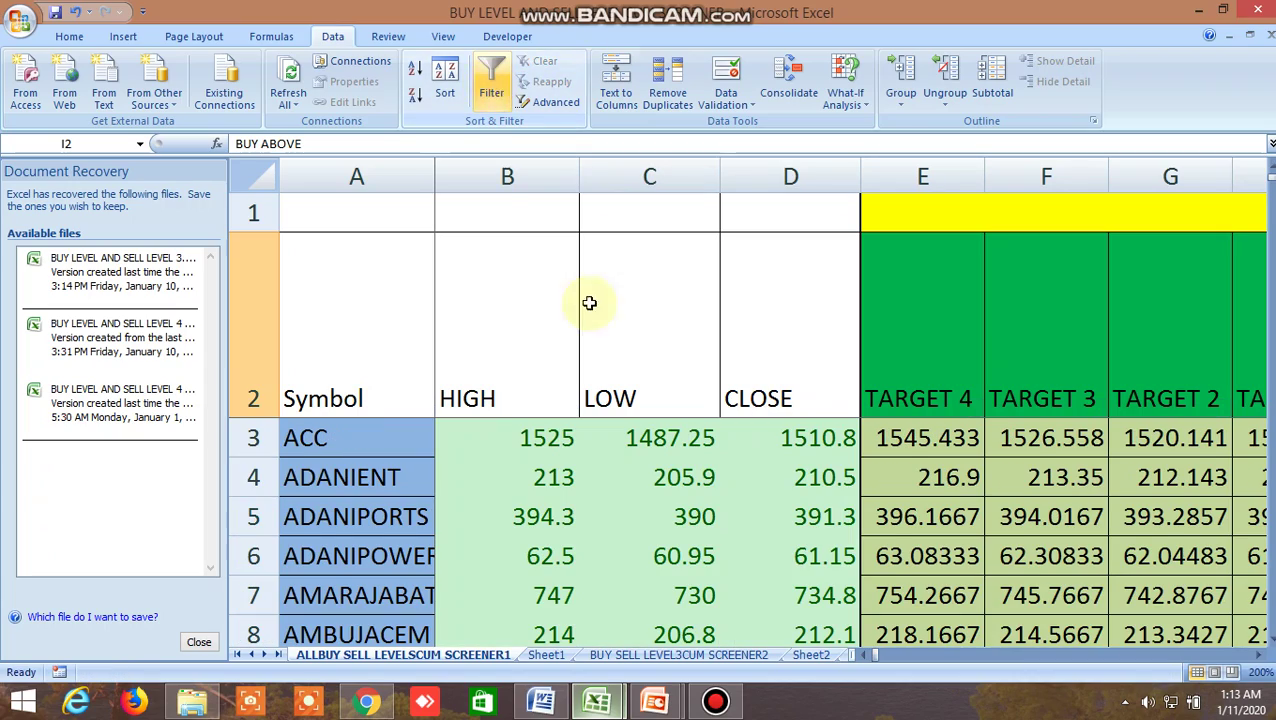
Step: Examine the commodity, NIFTY and BANKNIFTY rows below the stocks across the indicator columns through TIRONE LEVEL
scroll(860, 543, down, 20)
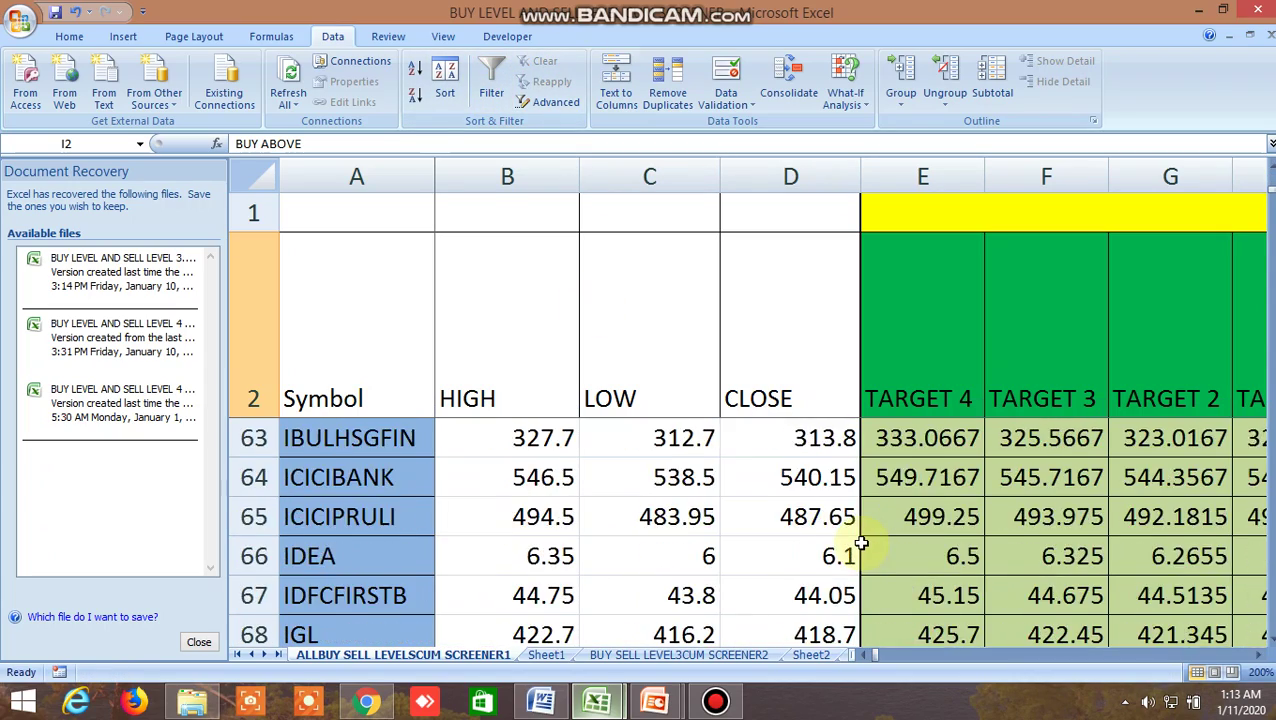
scroll(860, 543, down, 20)
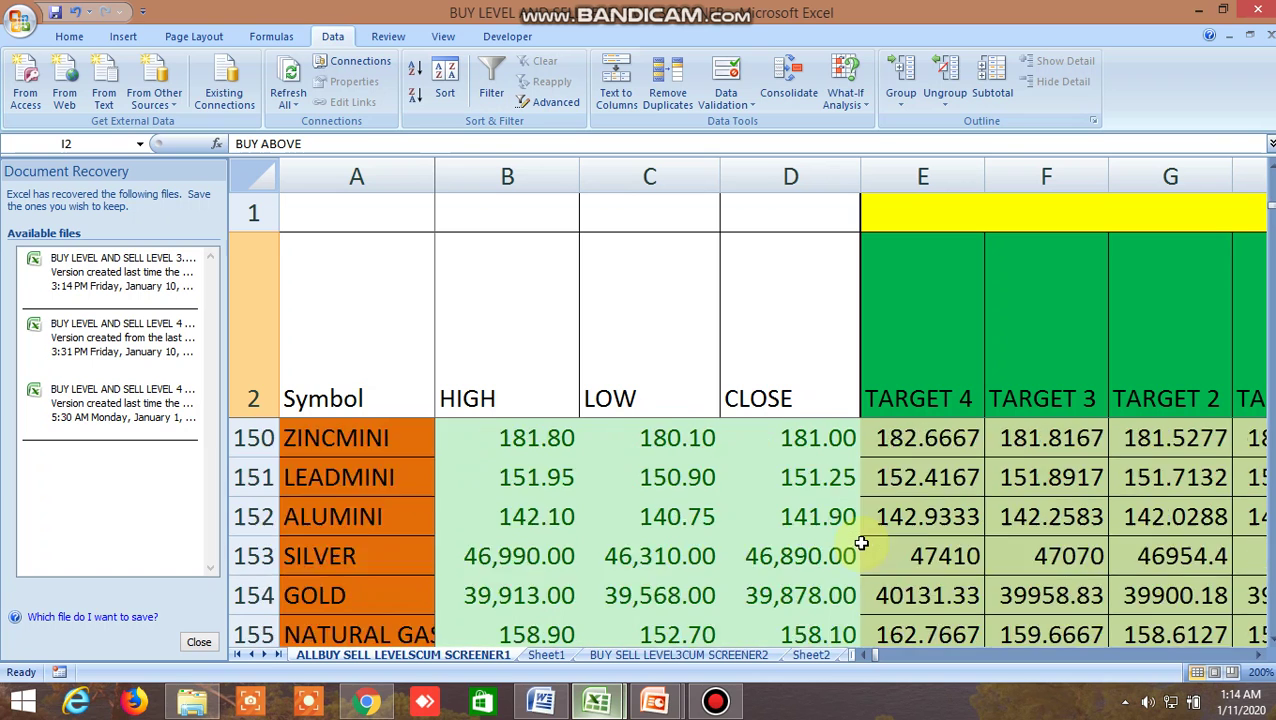
click(1258, 655)
drag(1262, 657, 1263, 659)
click(1259, 655)
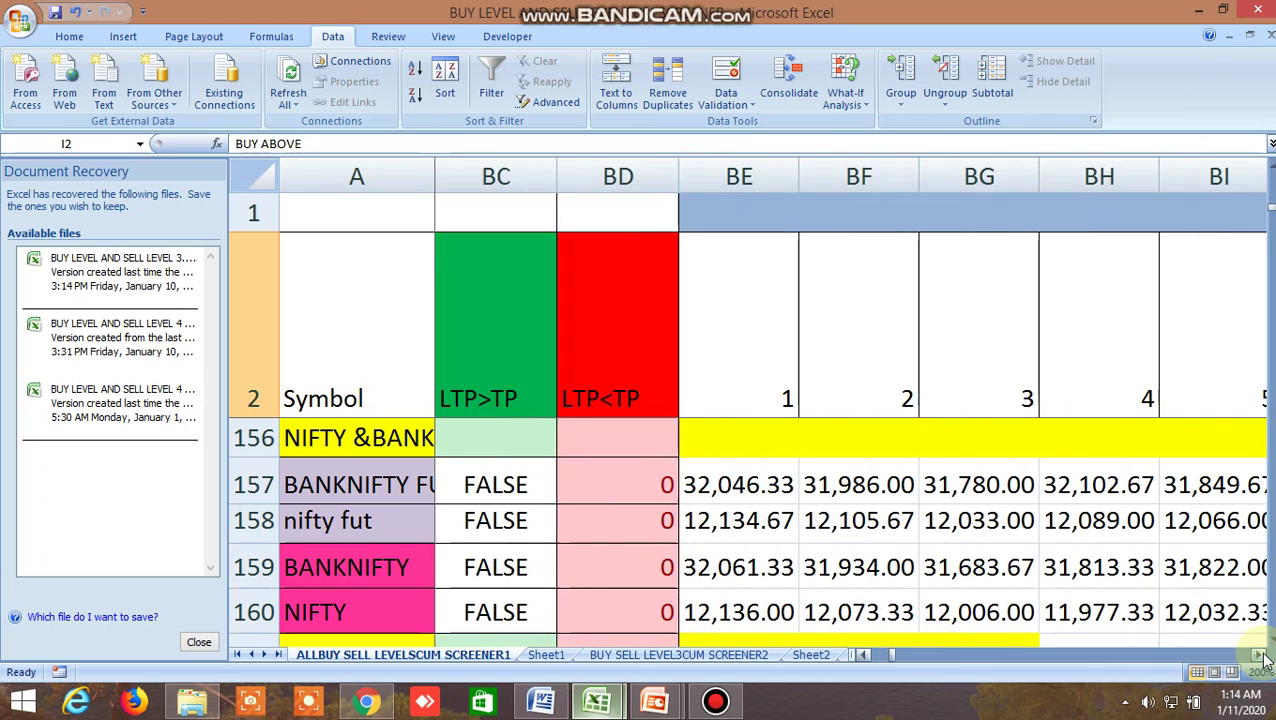
drag(1261, 657, 1265, 659)
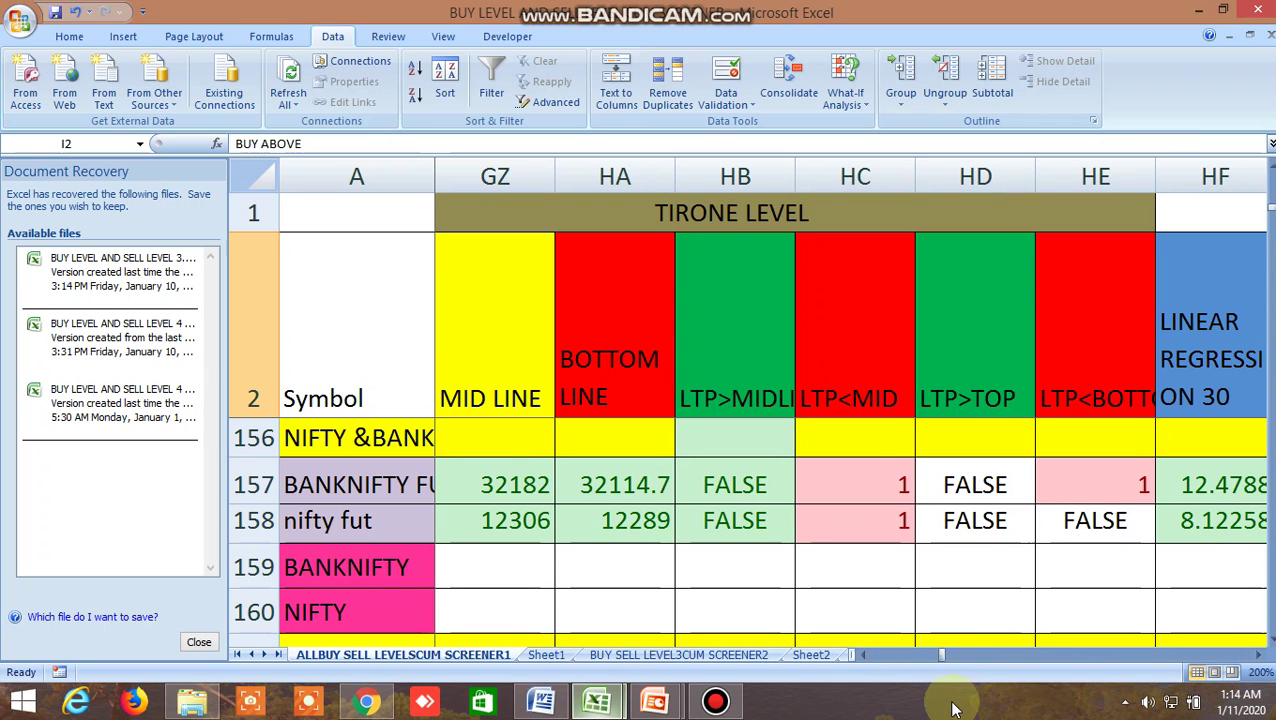
drag(935, 655, 852, 662)
scroll(762, 590, up, 3)
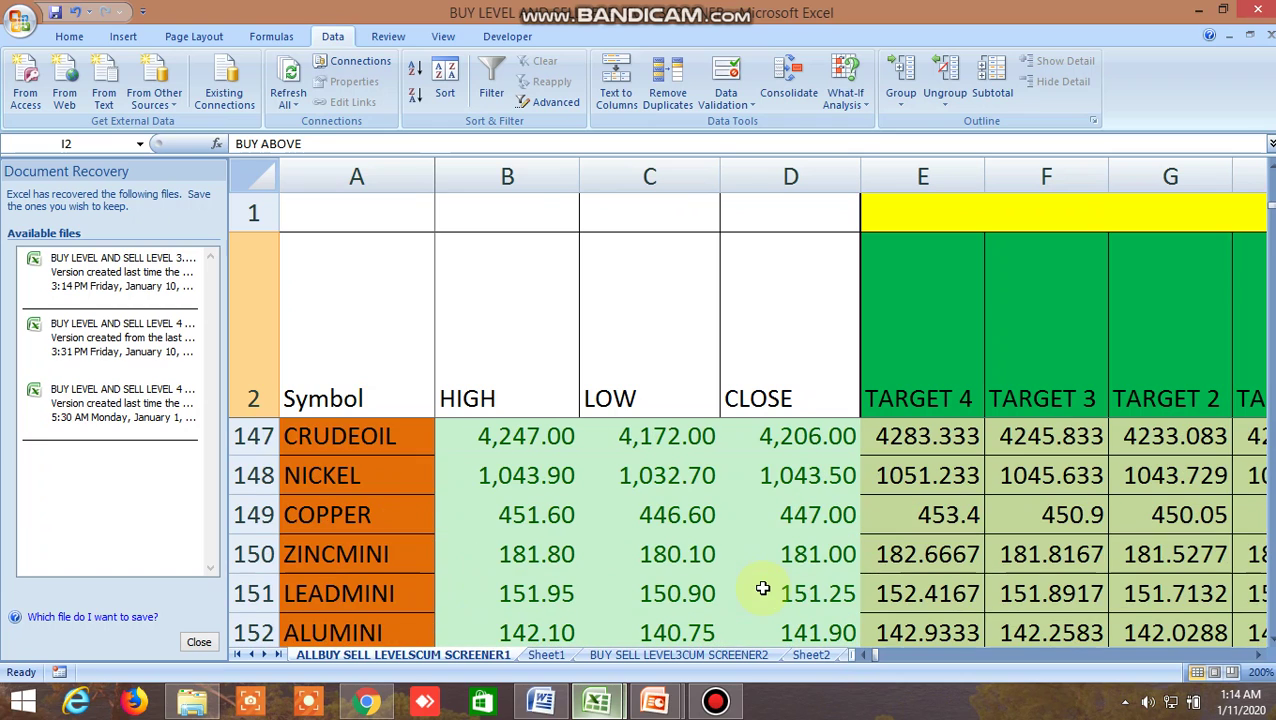
Step: Examine the commodity rows from CRUDEOIL to NATURAL GAS across the target, buy level, ICHIMOKU CLOUD and TIRONE LEVEL columns
drag(1258, 657, 1258, 657)
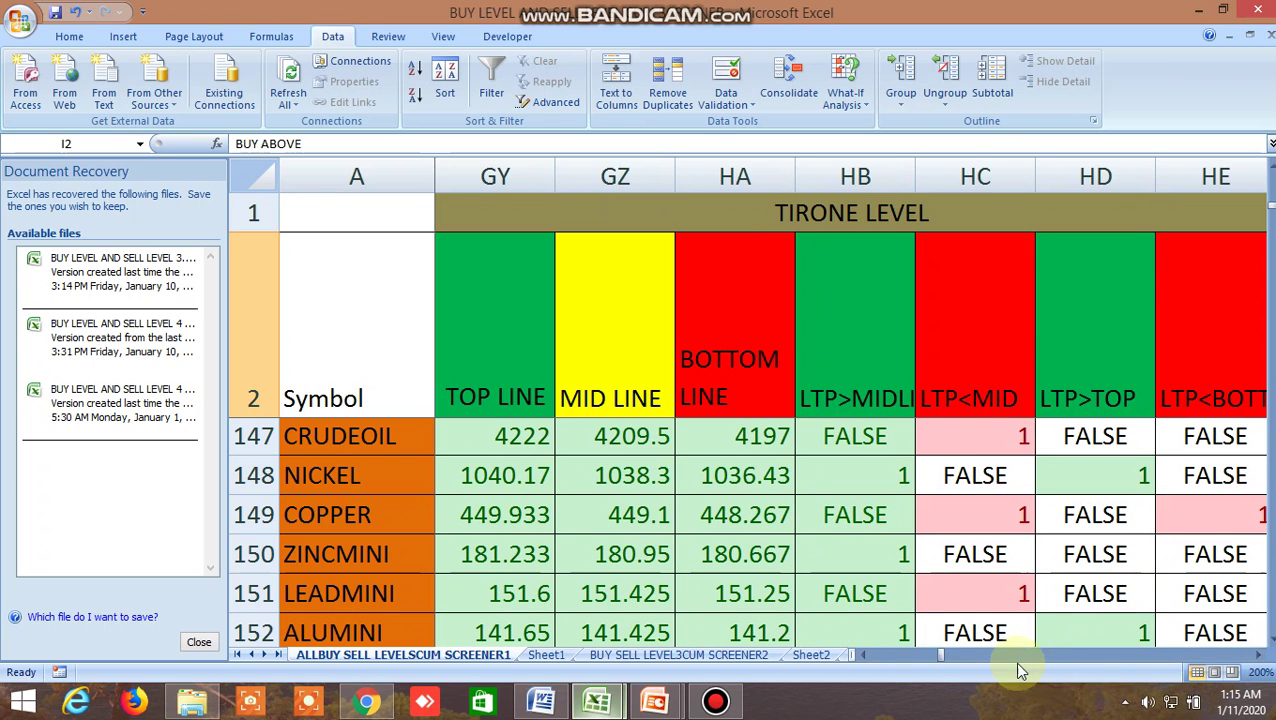
drag(943, 657, 857, 657)
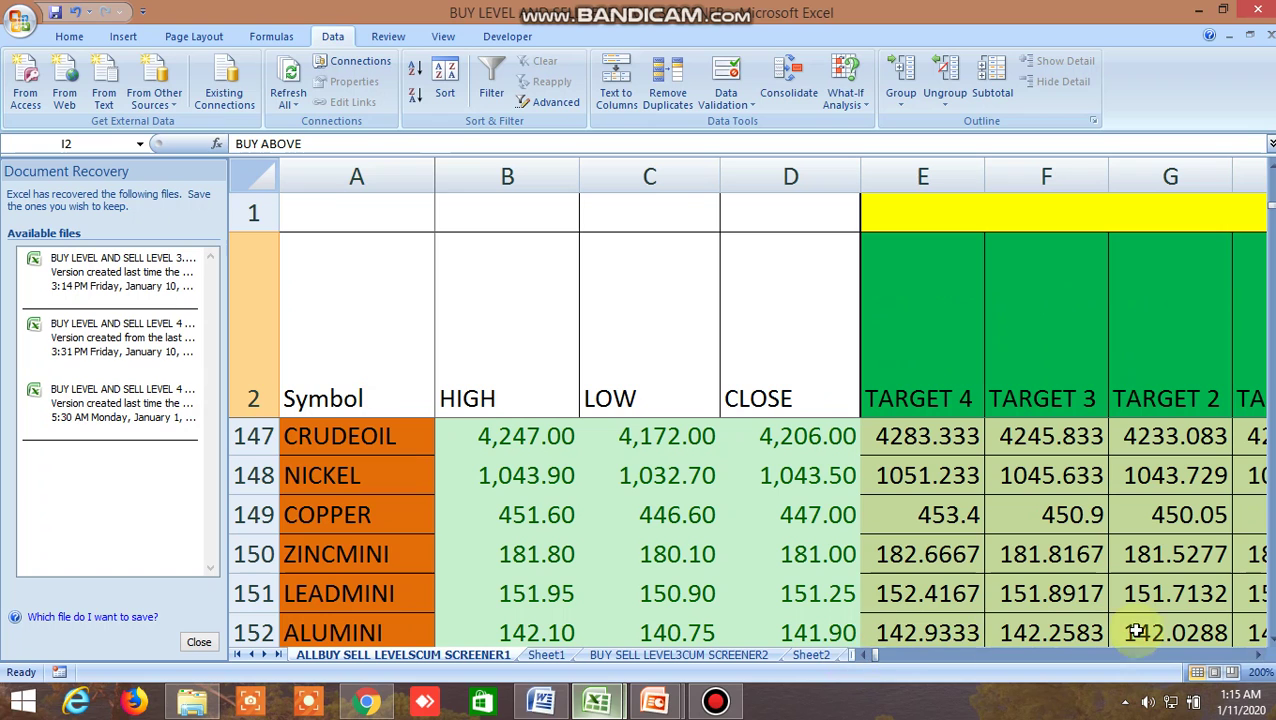
click(1269, 646)
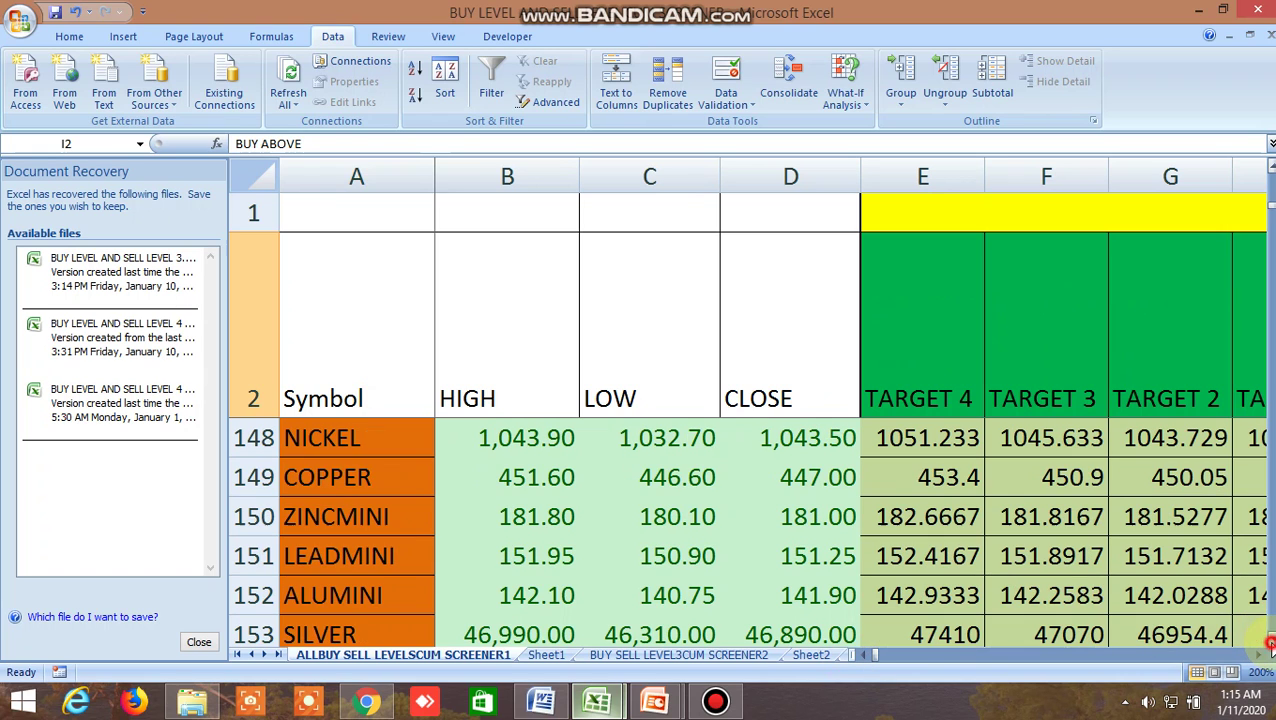
click(1269, 646)
click(1269, 646)
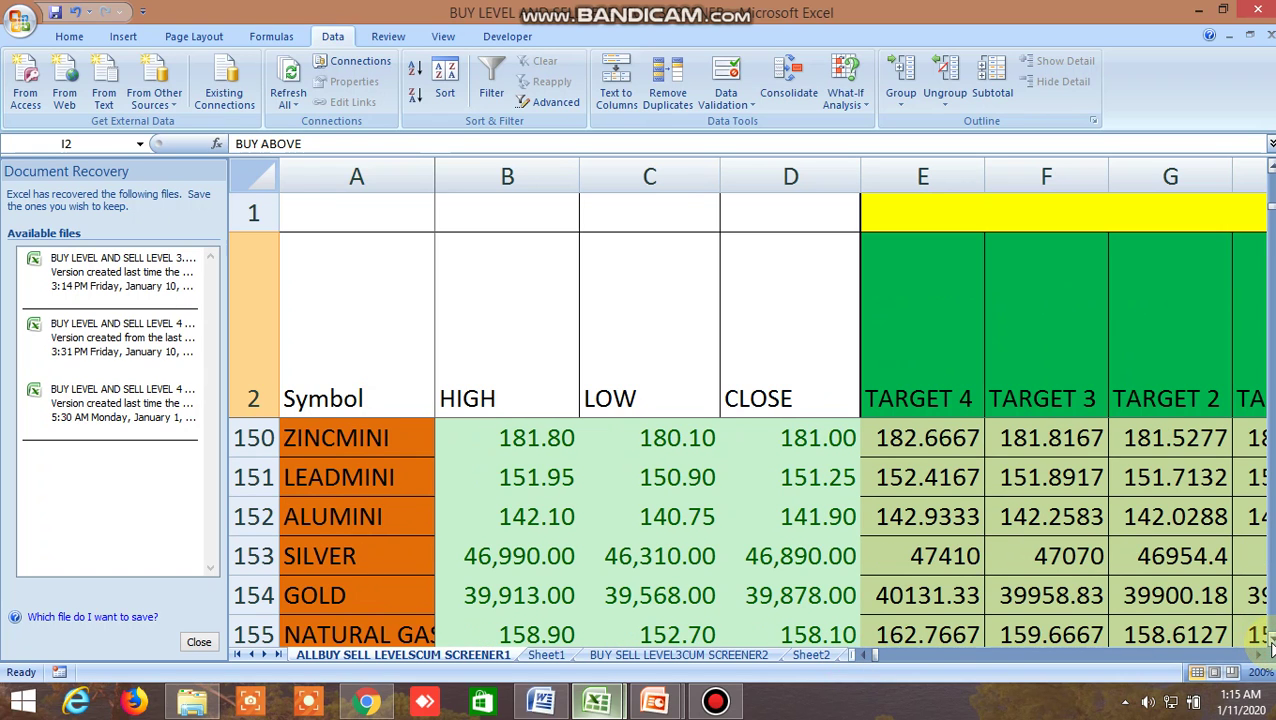
click(1261, 655)
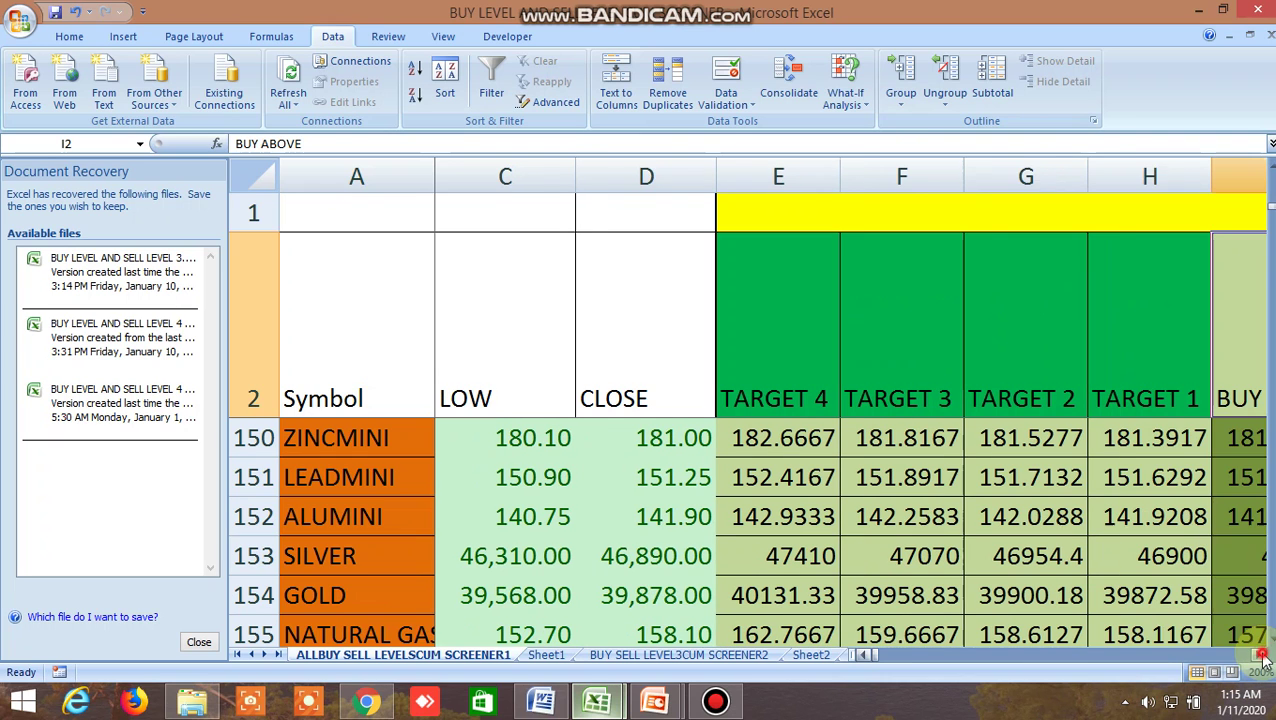
click(1261, 655)
click(1261, 655)
click(1261, 655)
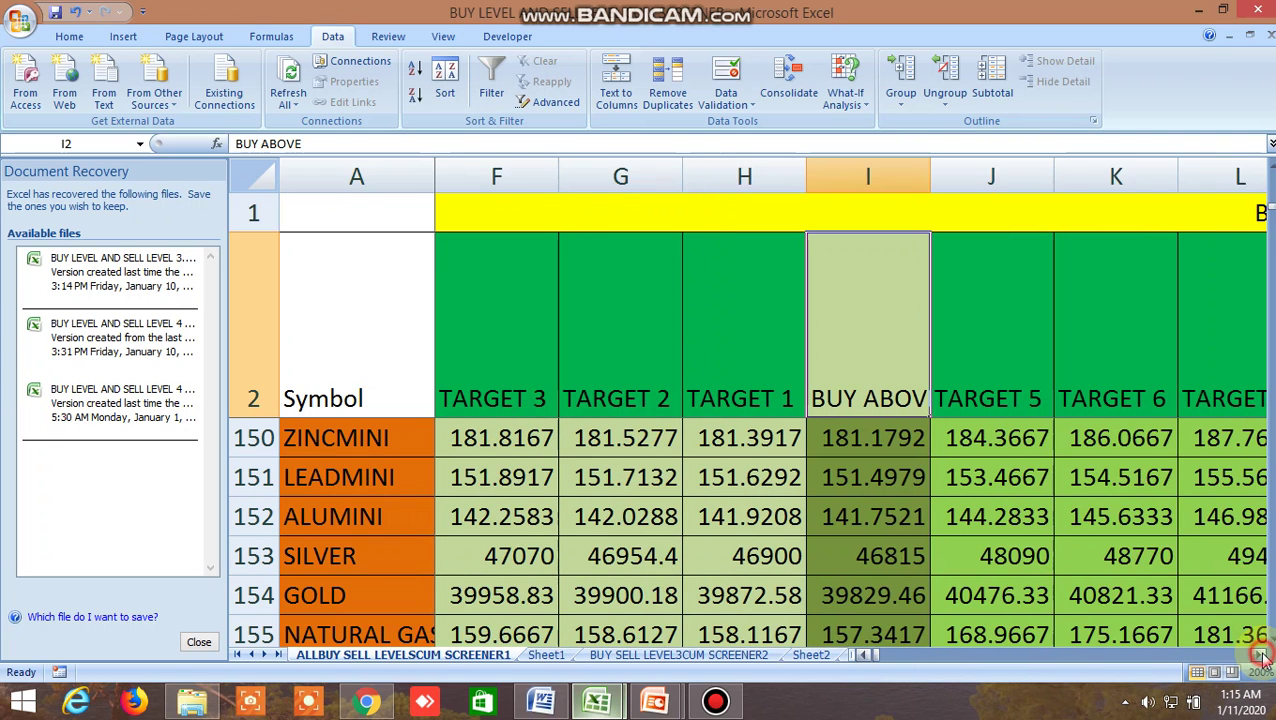
click(1261, 655)
click(1261, 655)
click(1261, 655)
click(1261, 655)
drag(1261, 655, 1261, 655)
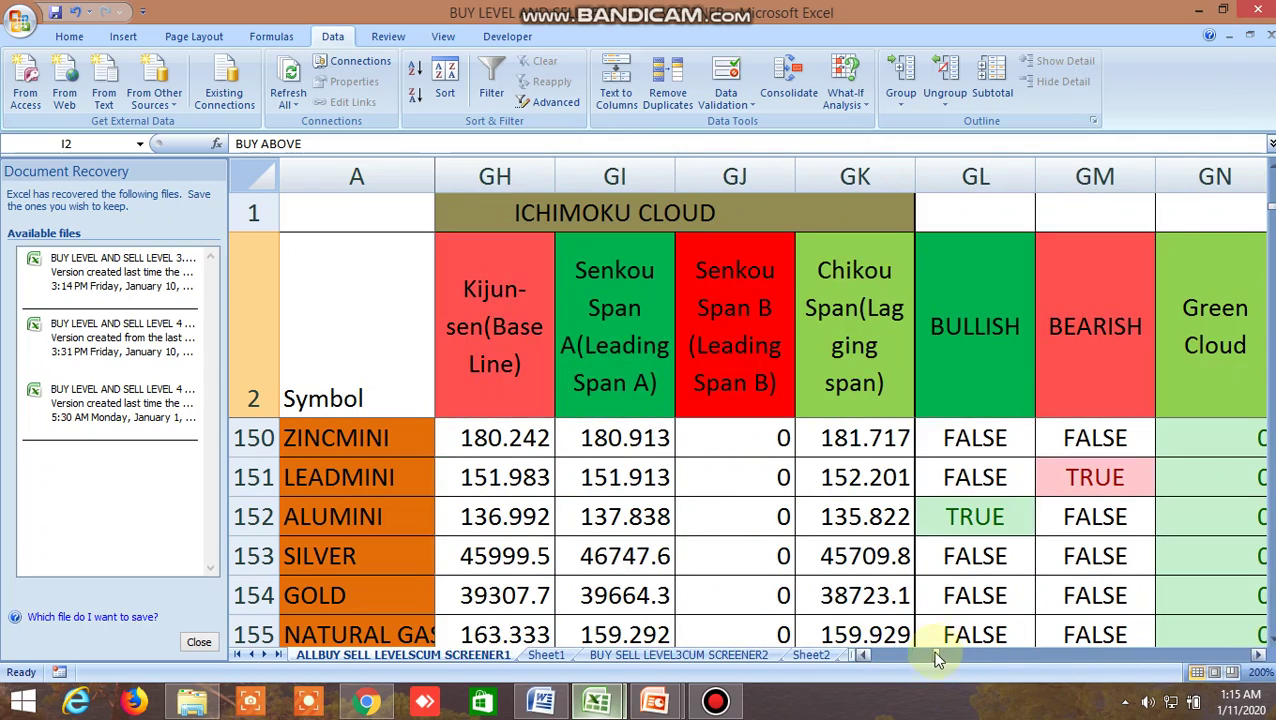
drag(937, 657, 746, 632)
Step: Review the lower stock rows from ASIANPAINT to BHARATFORG across the target and LTP versus buy level columns
scroll(703, 607, down, 7)
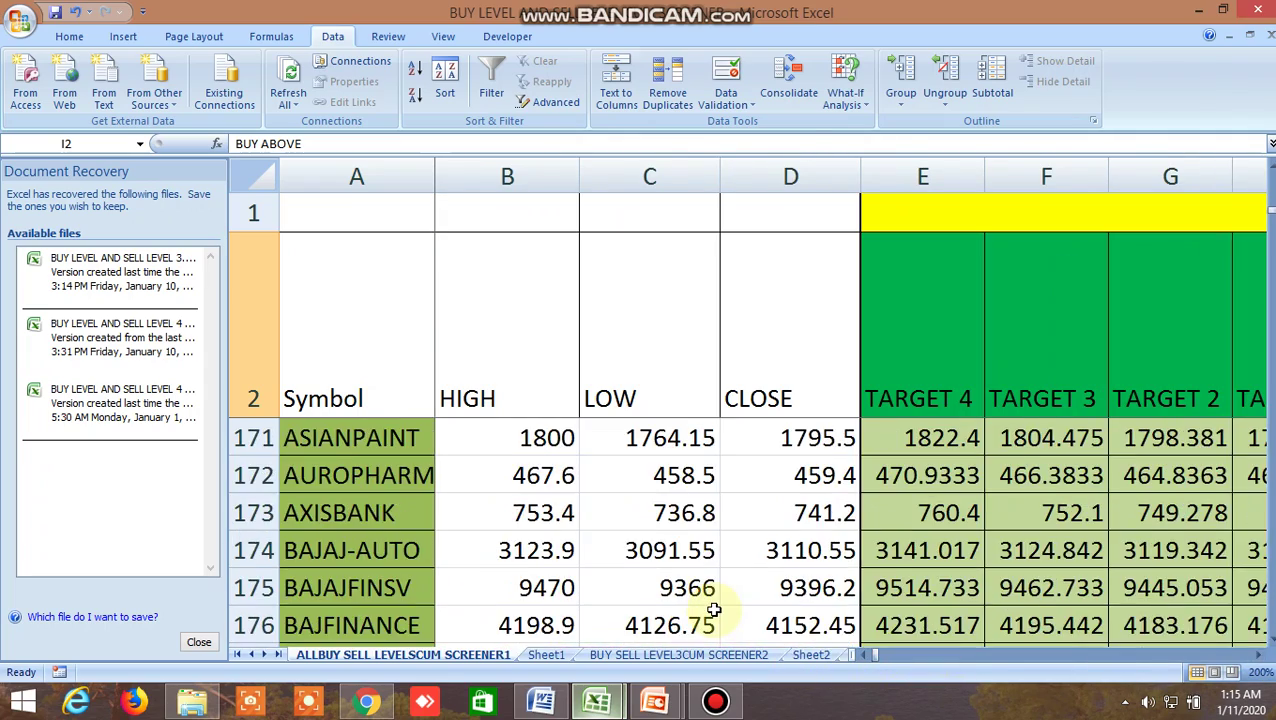
scroll(713, 609, down, 2)
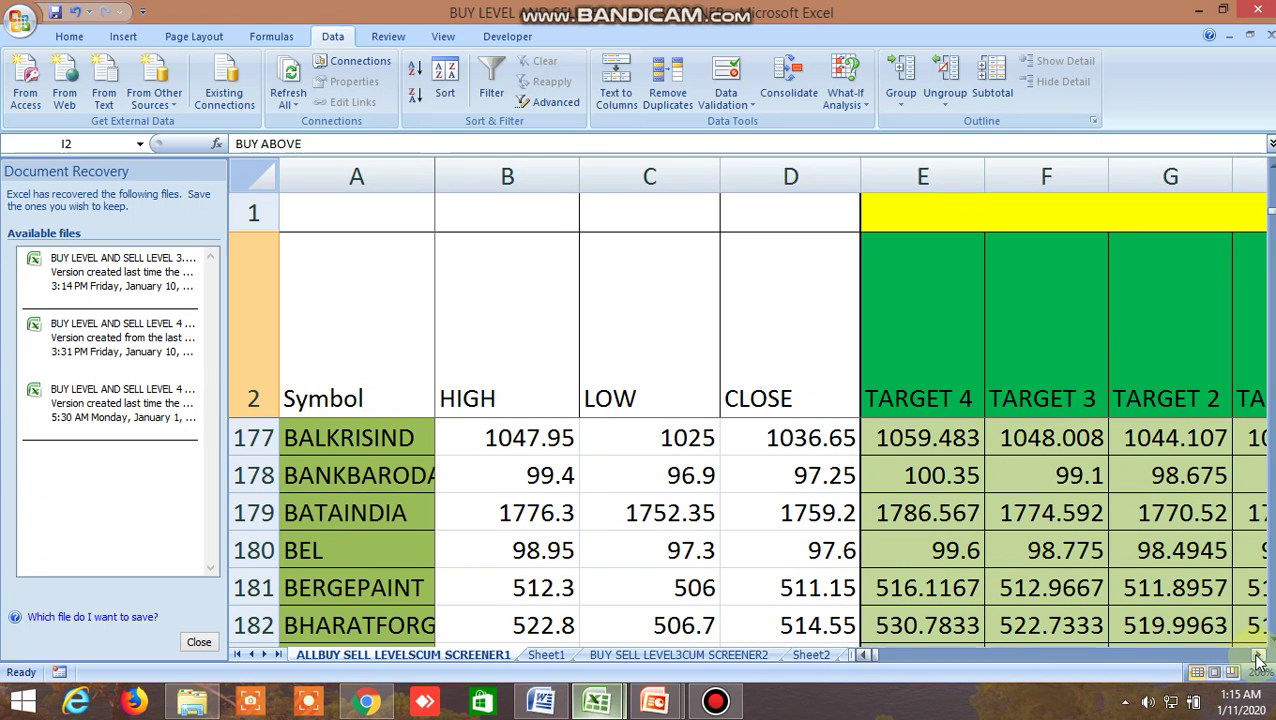
drag(1259, 660, 1259, 660)
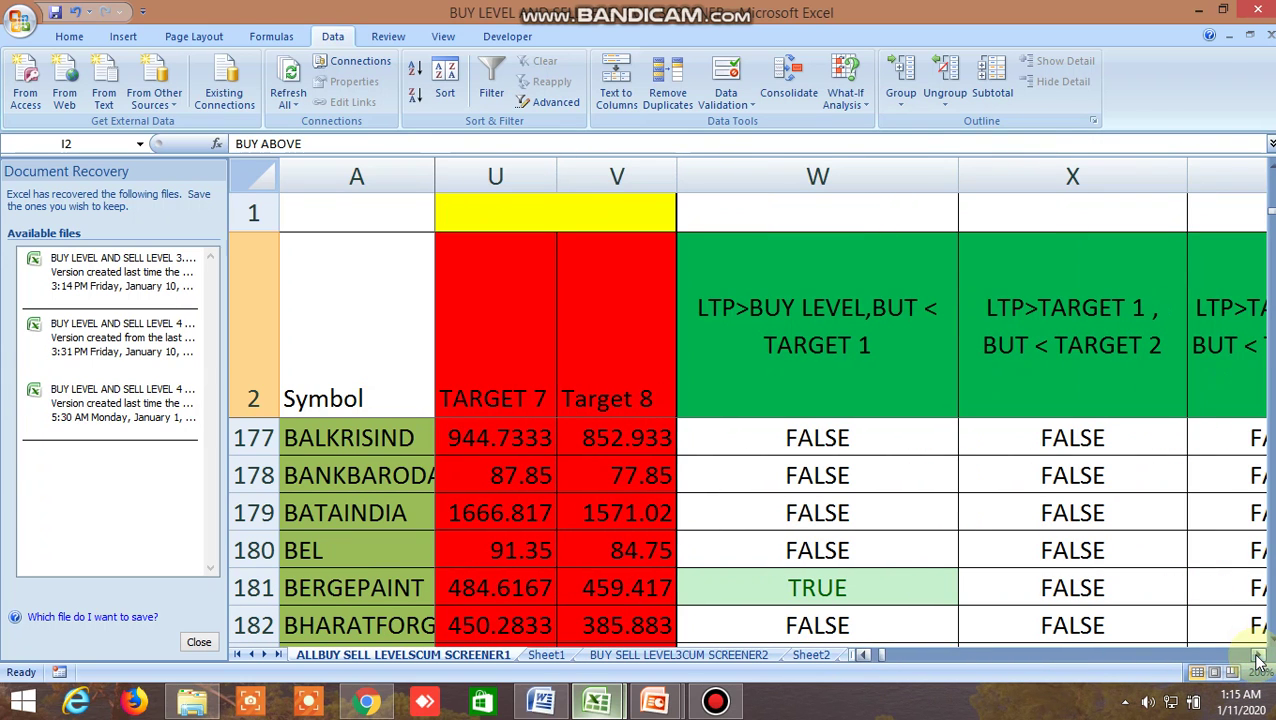
drag(881, 662, 864, 662)
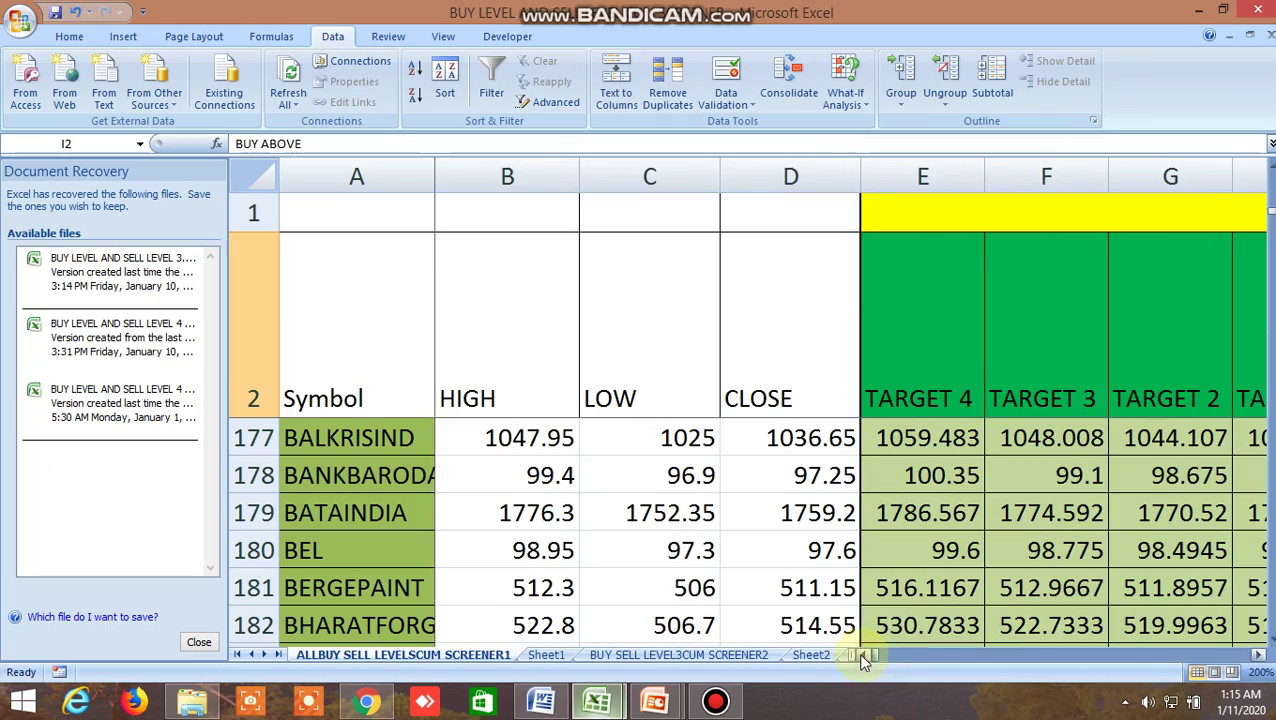
Step: Open the BUY SELL LEVEL3CUM SCREENER2 sheet and bring up the 100 MA and 100 EMA columns for the first stocks
click(690, 655)
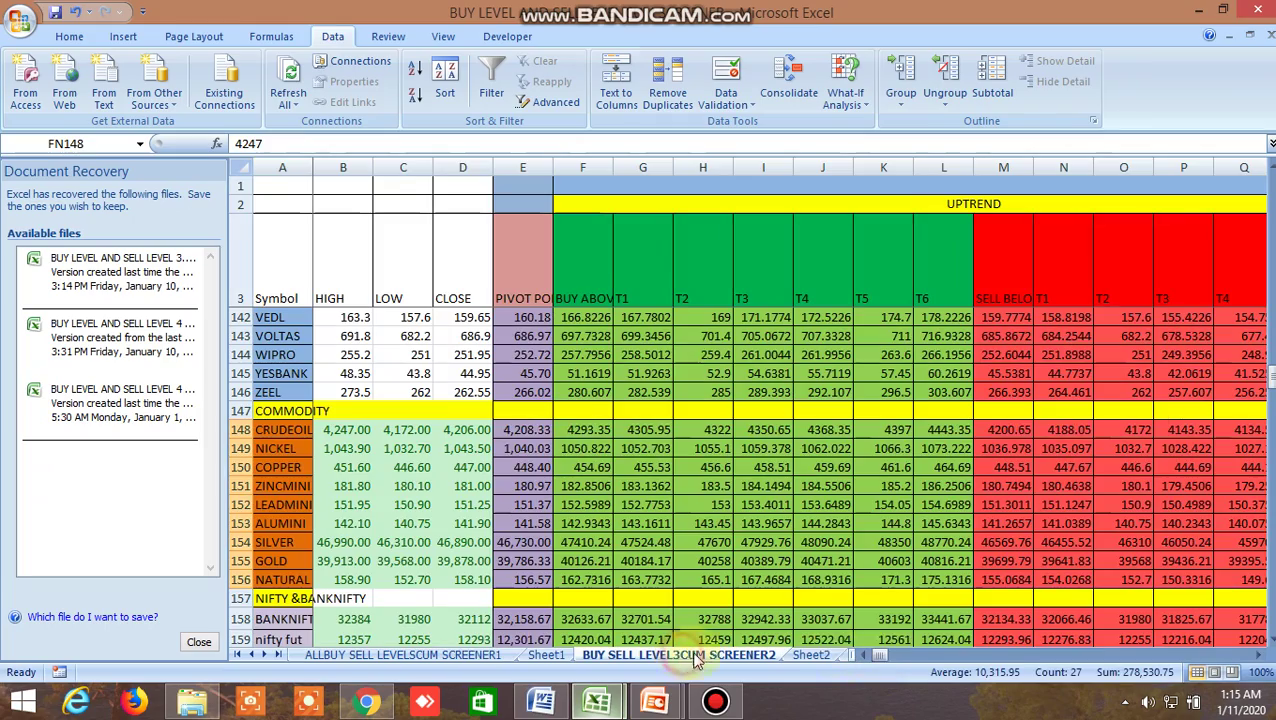
scroll(890, 490, up, 19)
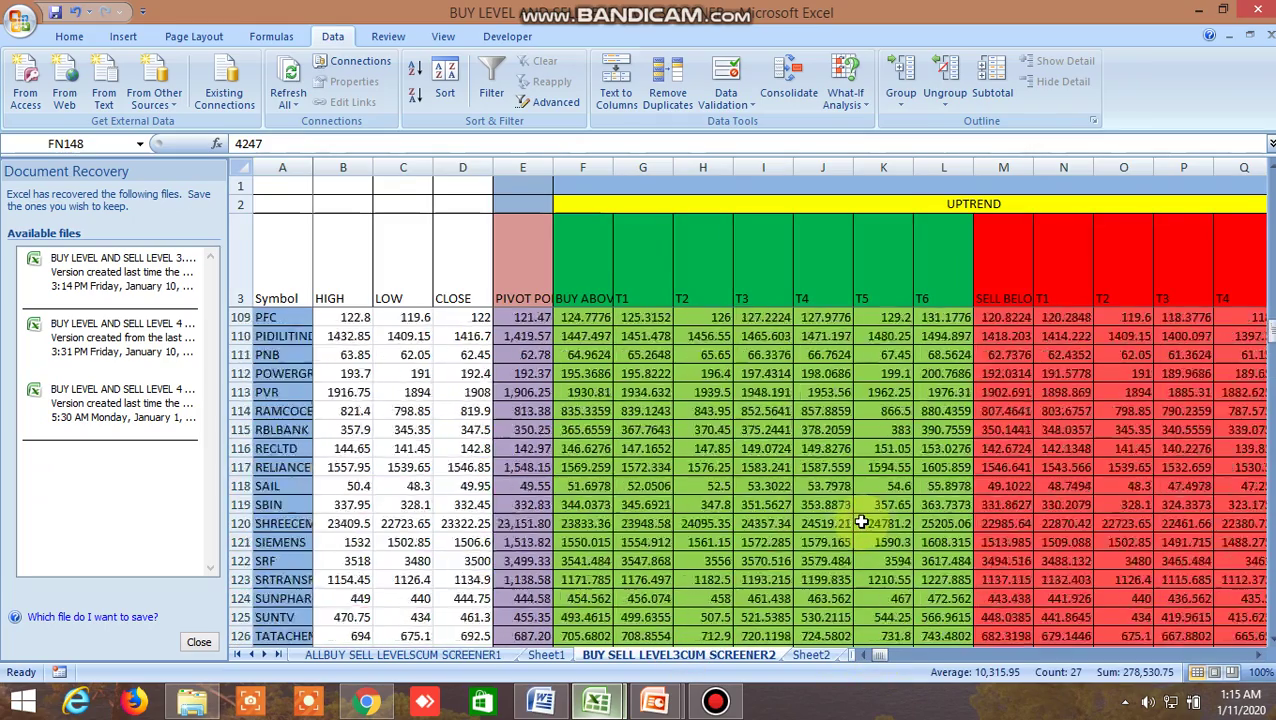
scroll(860, 521, up, 20)
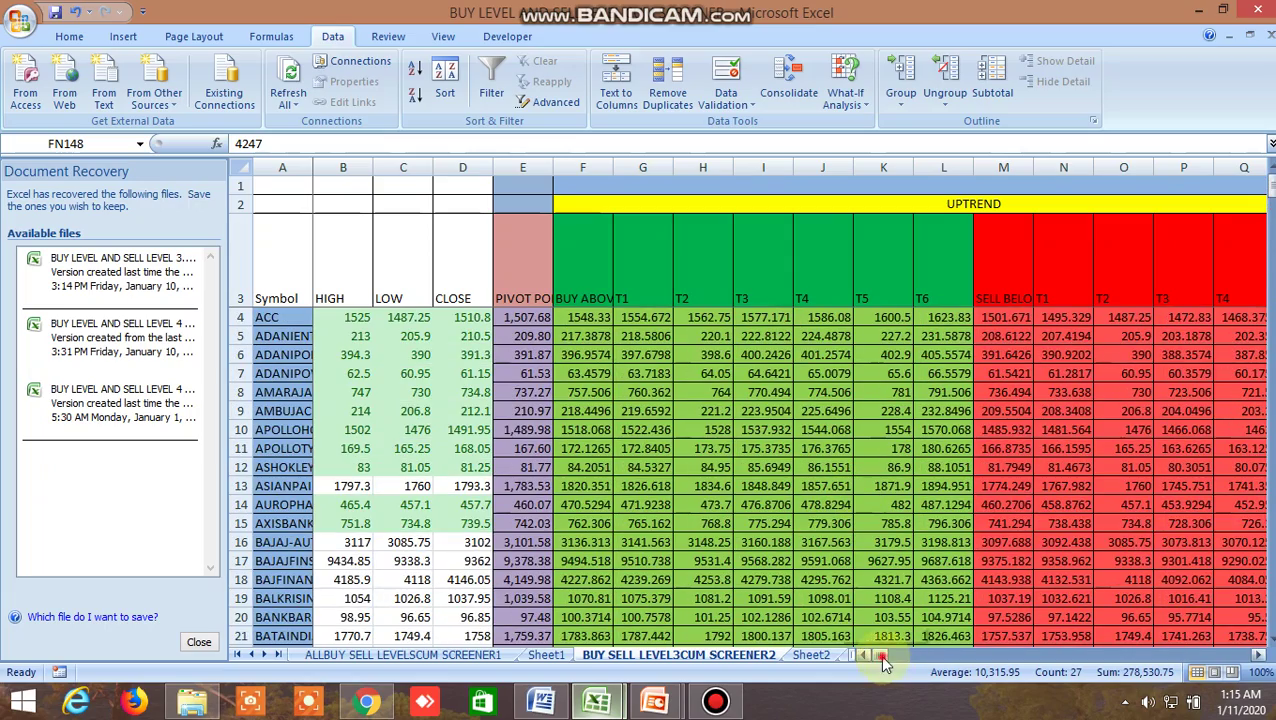
drag(883, 659, 1070, 676)
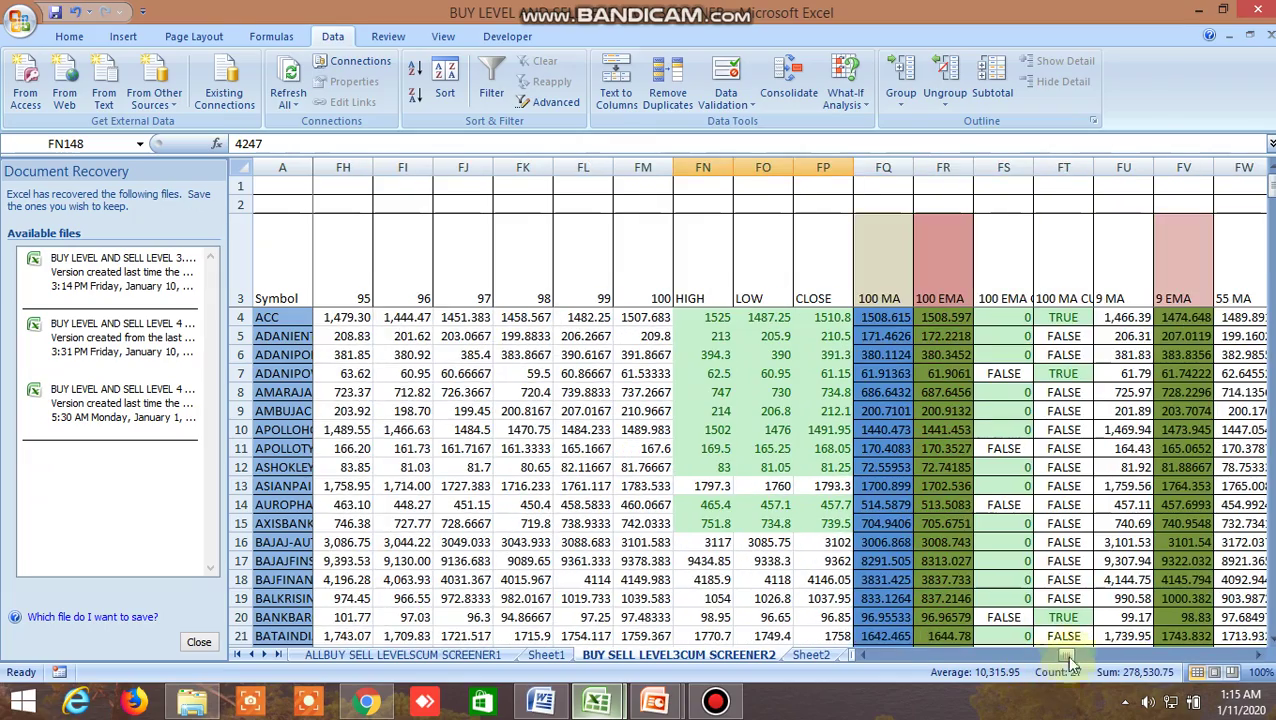
Step: Inspect ACC's 100 MA signal formula in FT4 against its HIGH in FN4 and LOW in FO4
click(1072, 318)
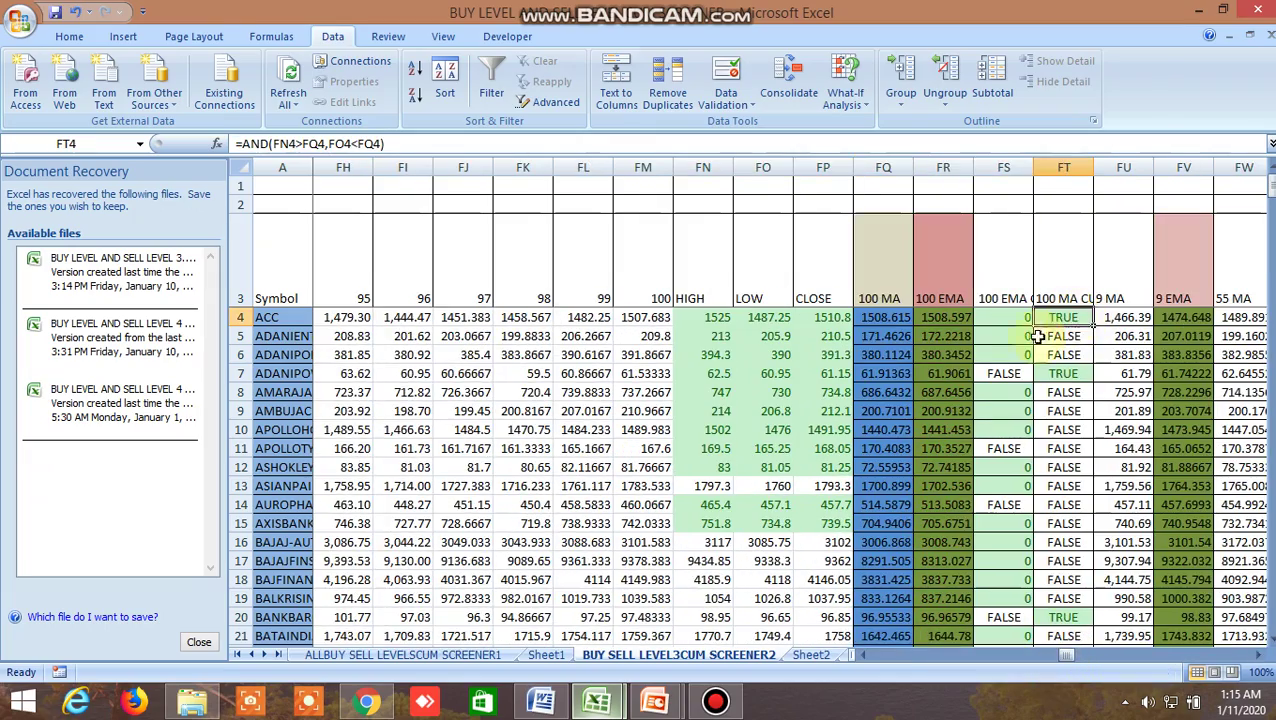
click(705, 319)
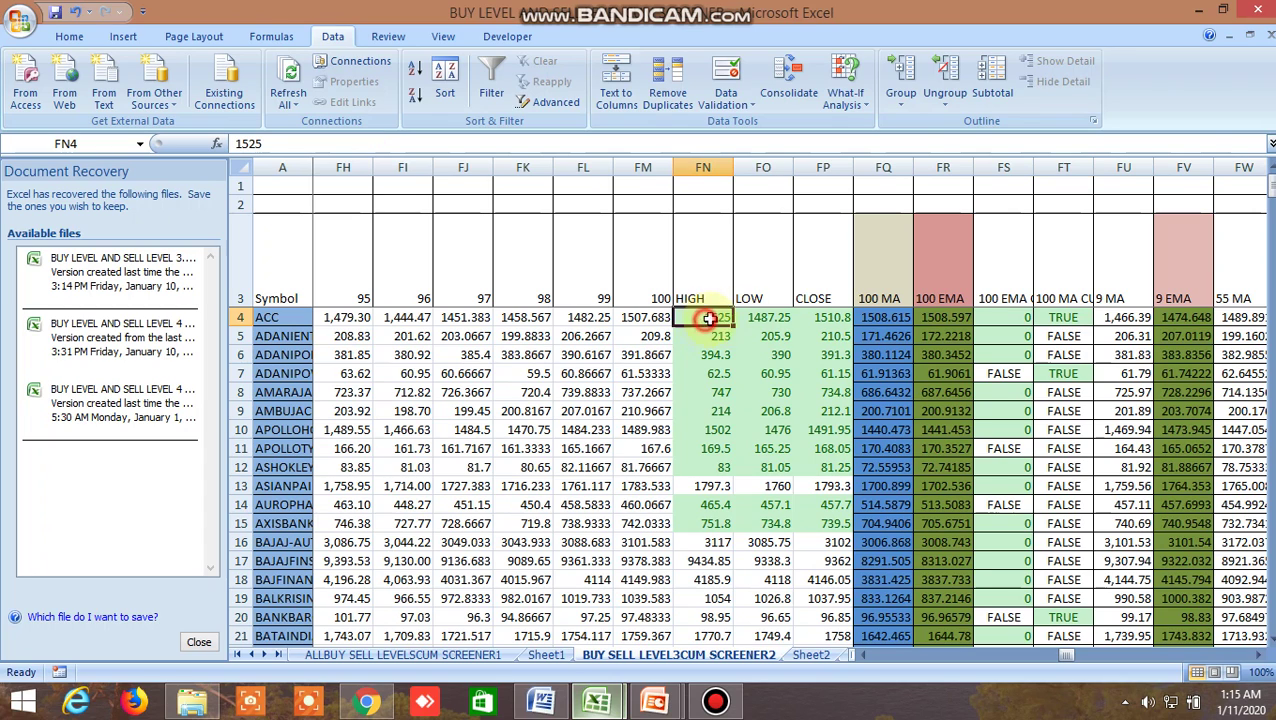
click(772, 316)
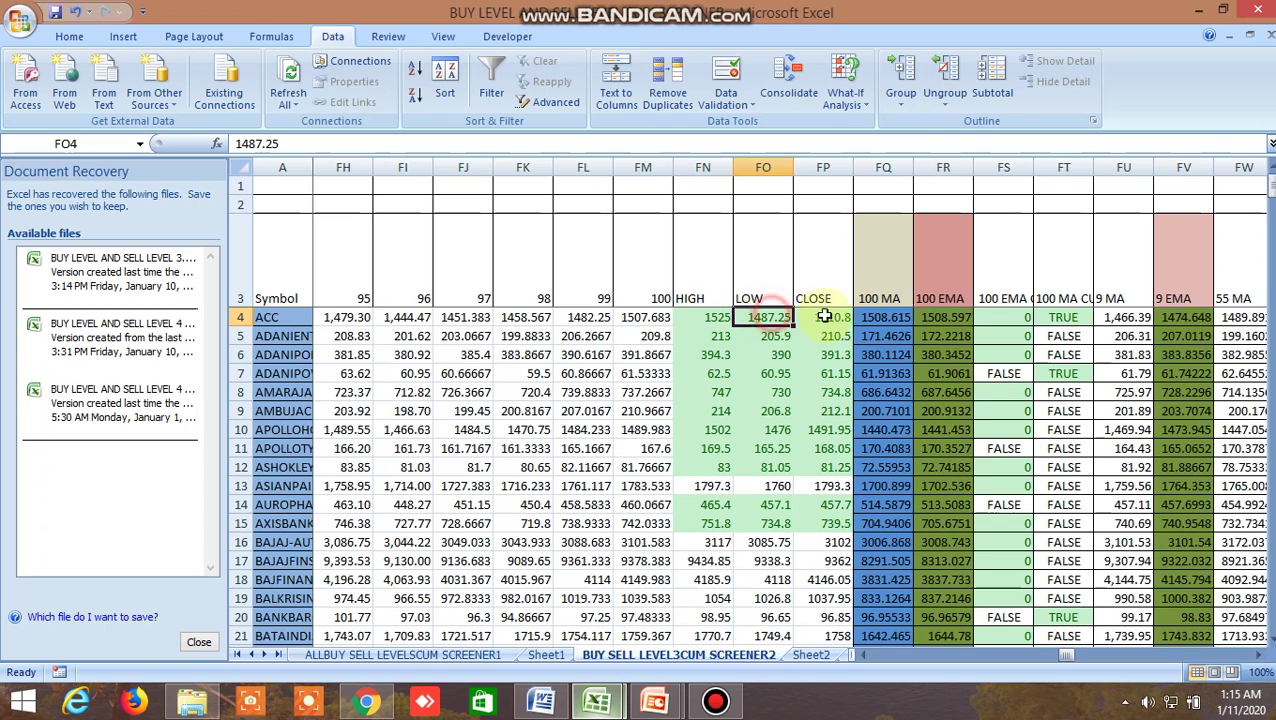
click(1056, 317)
click(718, 316)
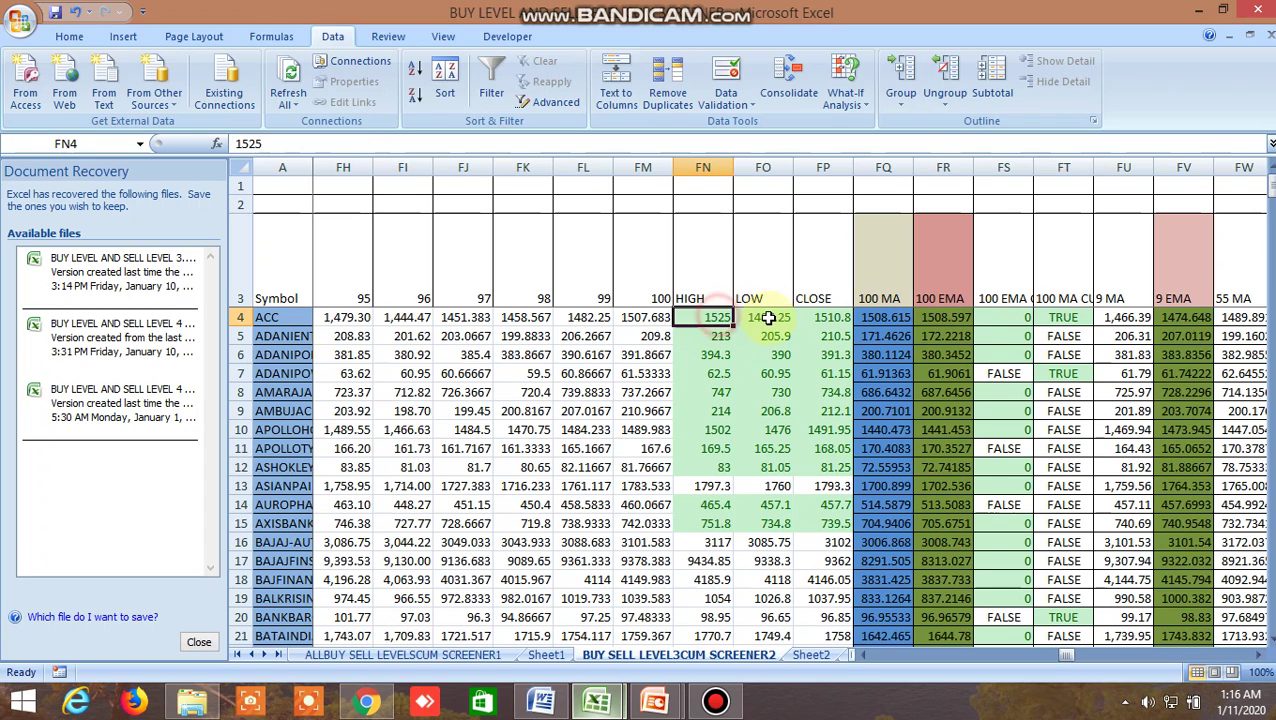
click(767, 316)
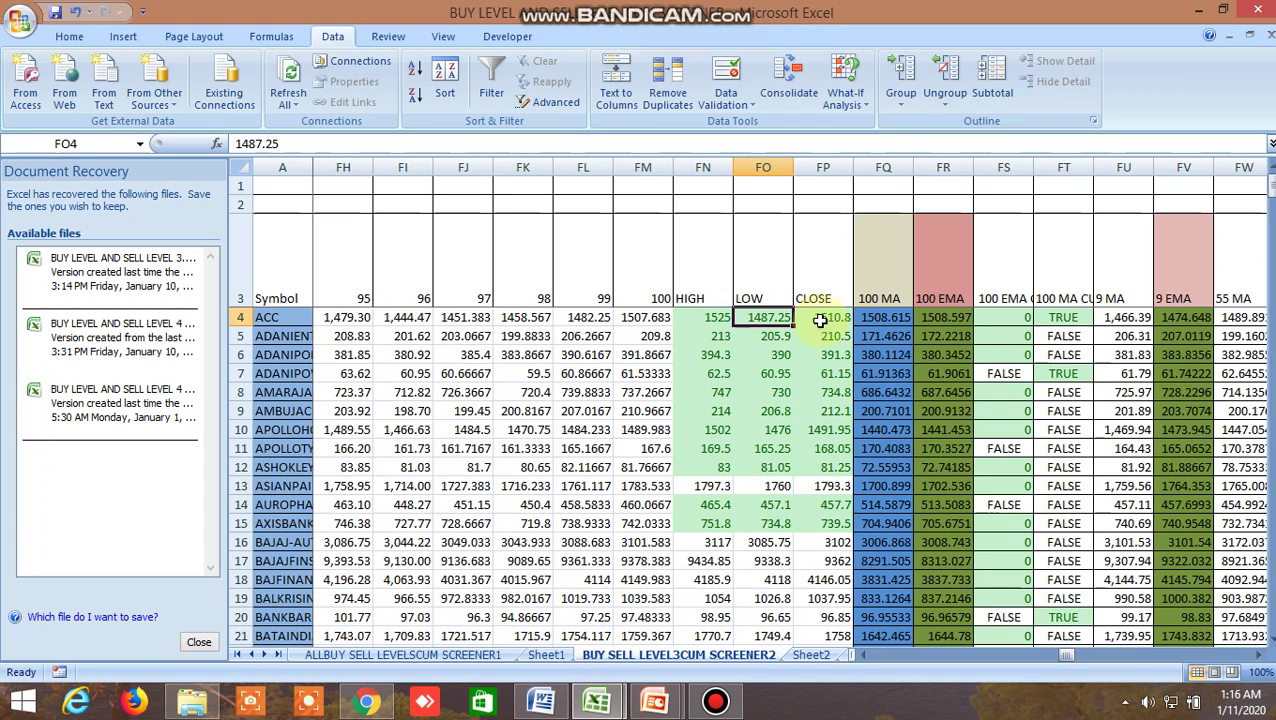
click(1071, 317)
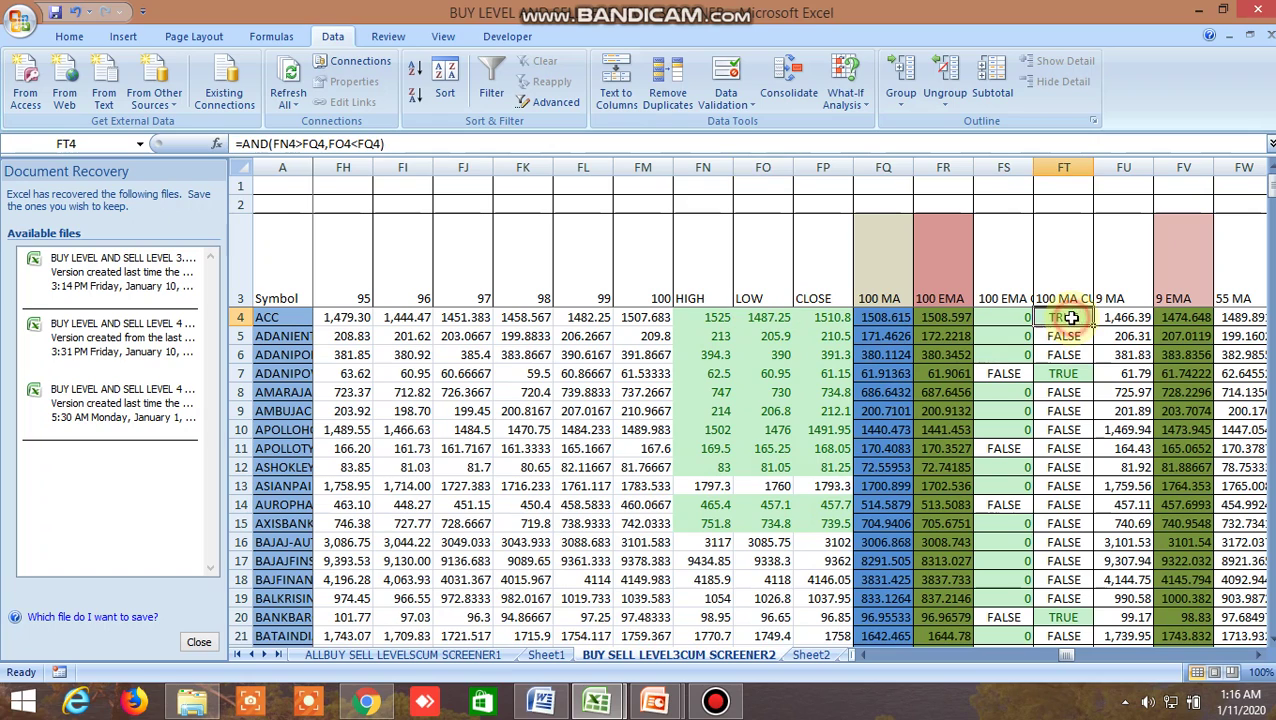
Step: Switch to Kite in Chrome and open the ACC chart from watchlist 1
click(360, 590)
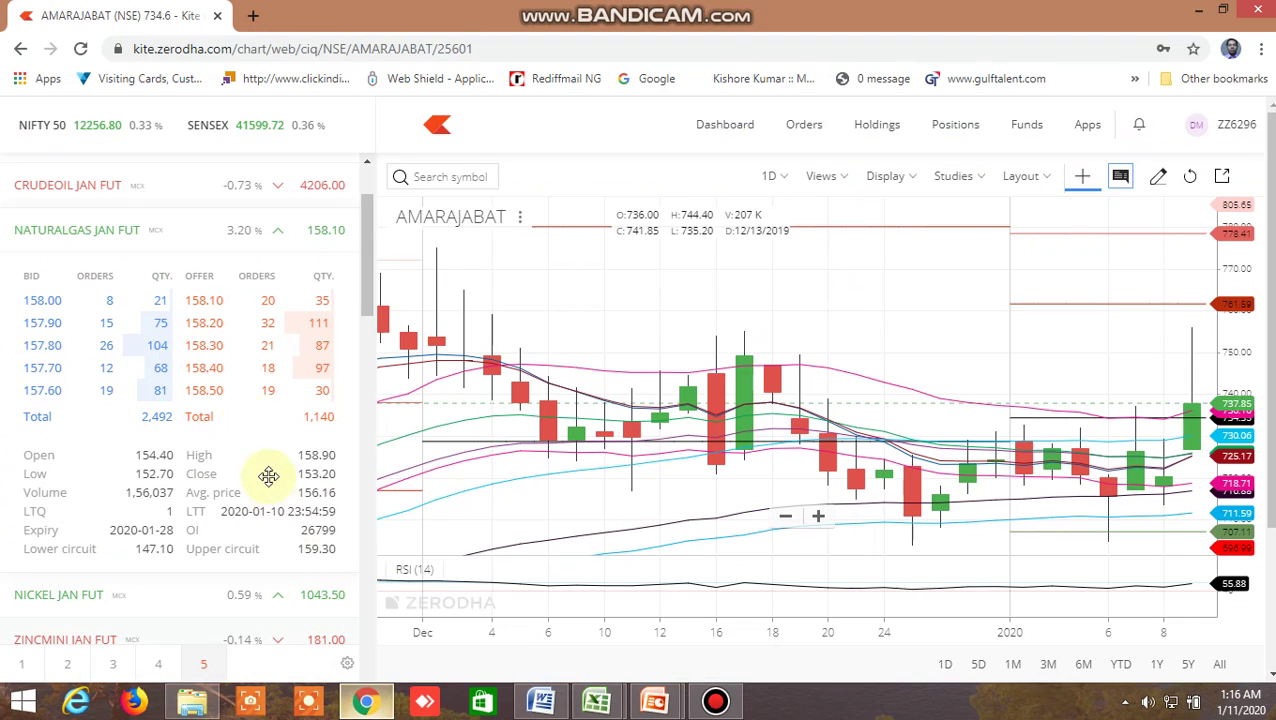
click(21, 663)
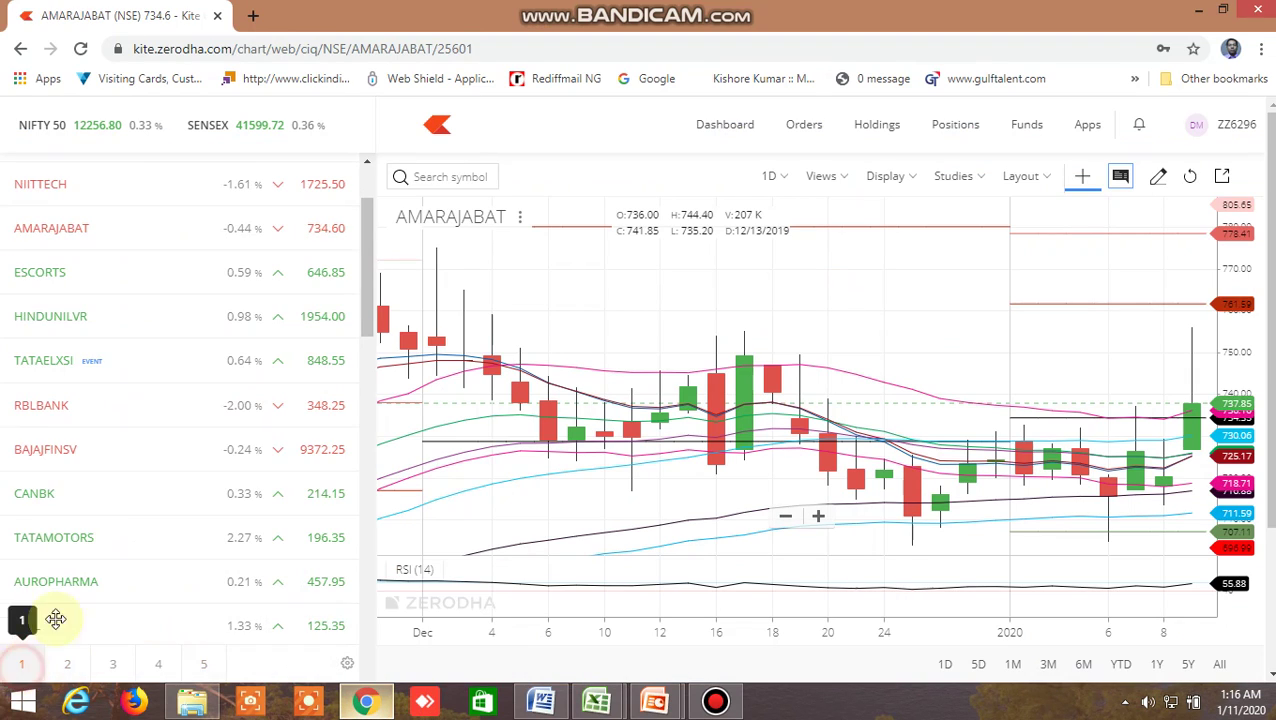
scroll(125, 421, up, 1)
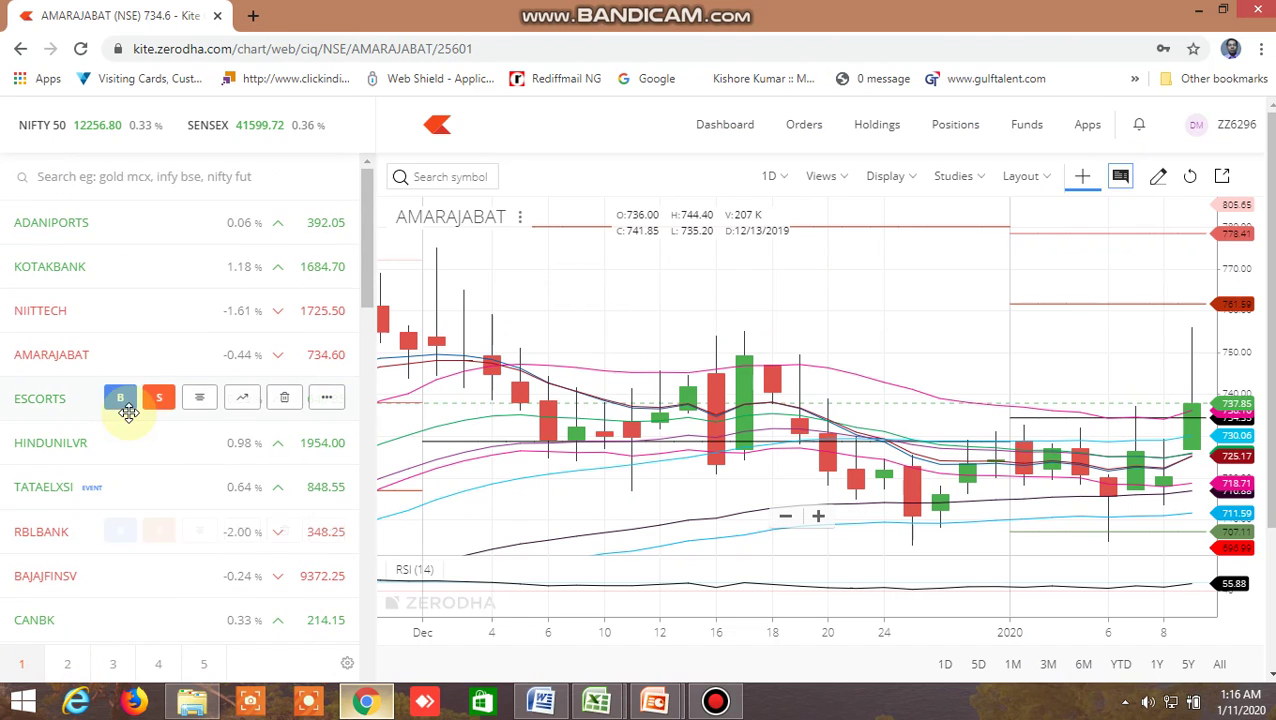
scroll(128, 410, down, 3)
scroll(130, 411, down, 8)
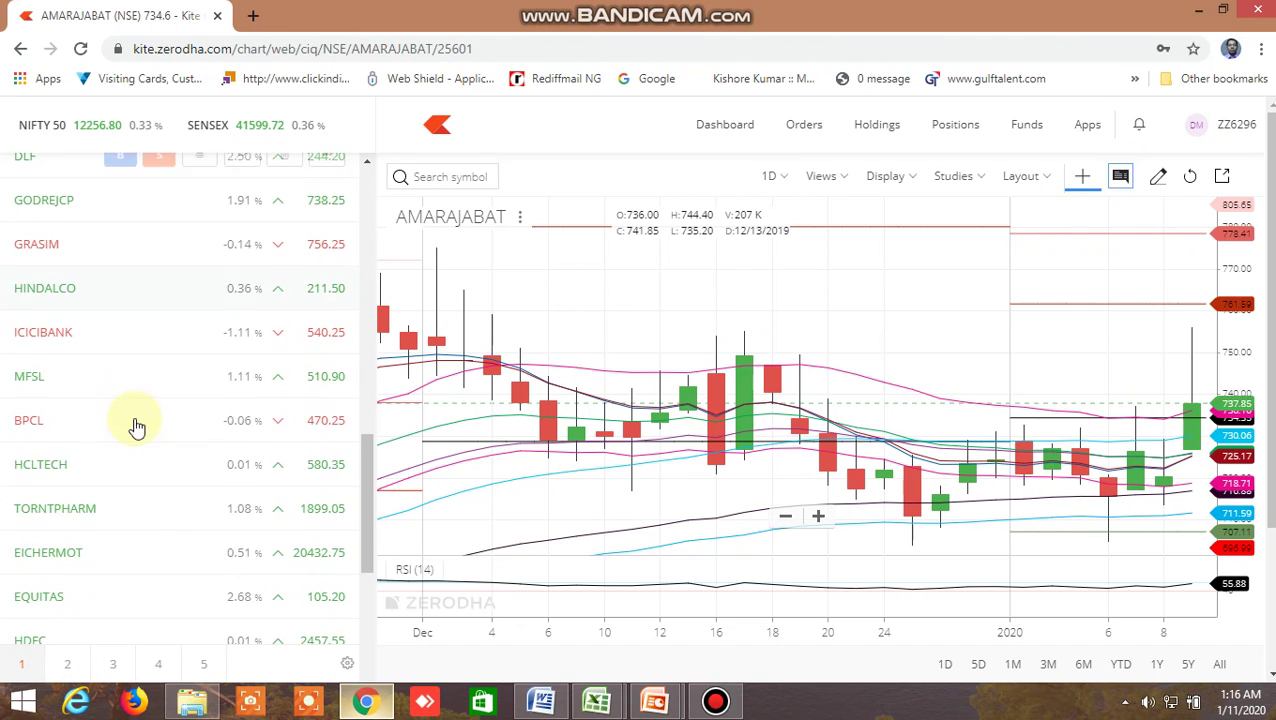
scroll(137, 420, down, 6)
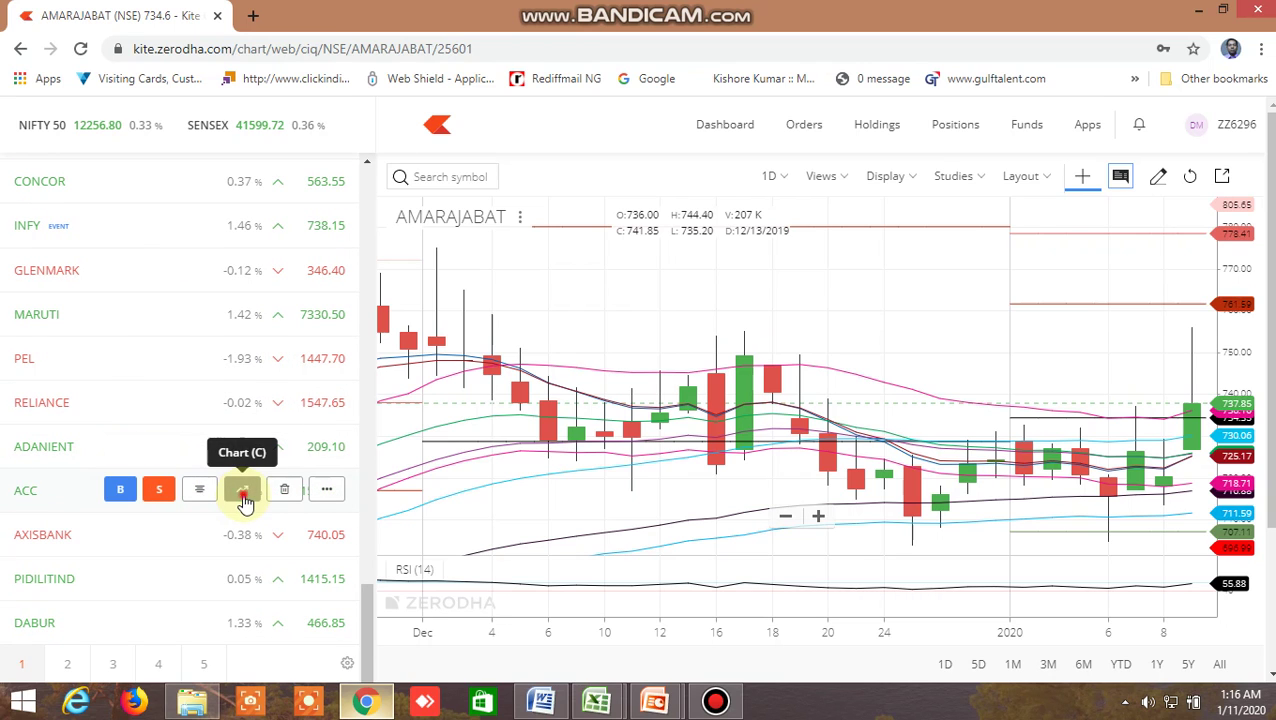
click(243, 490)
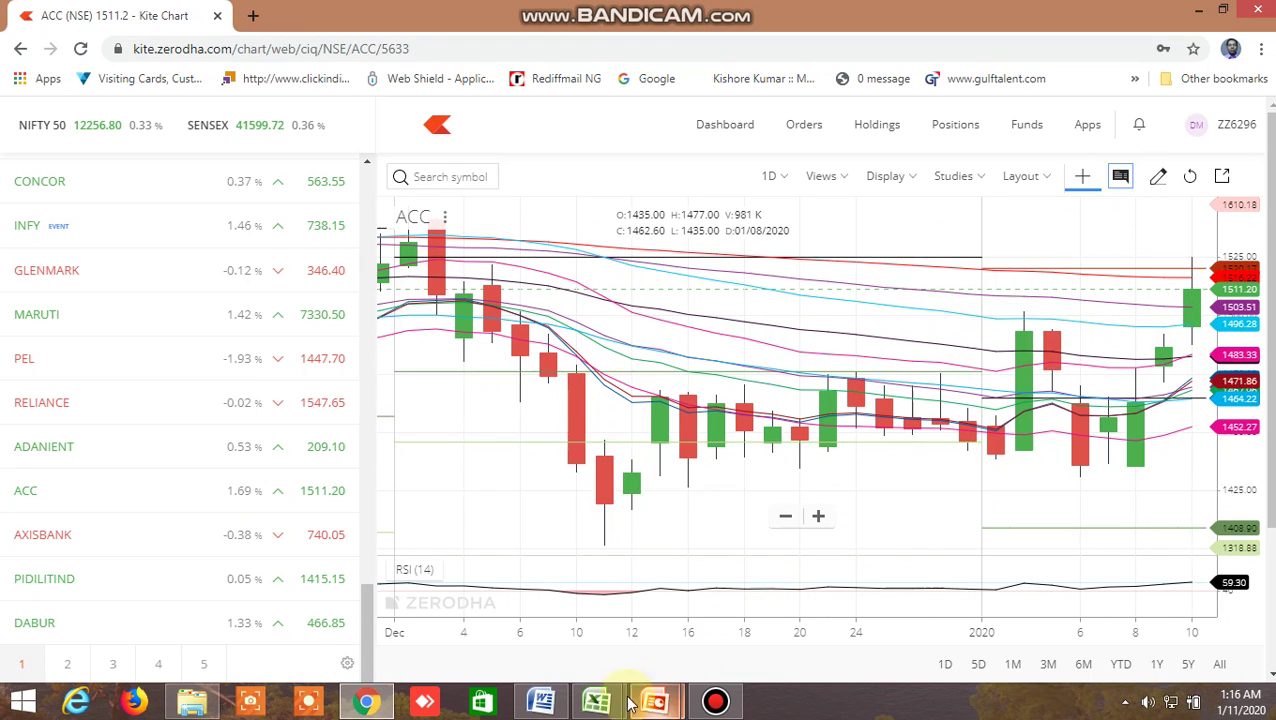
Step: Return to the BUY LEVEL AND SELL LEVEL CUM SCREENER workbook in Excel and review the 100 MA signals of the other stocks
mouse_move(597, 700)
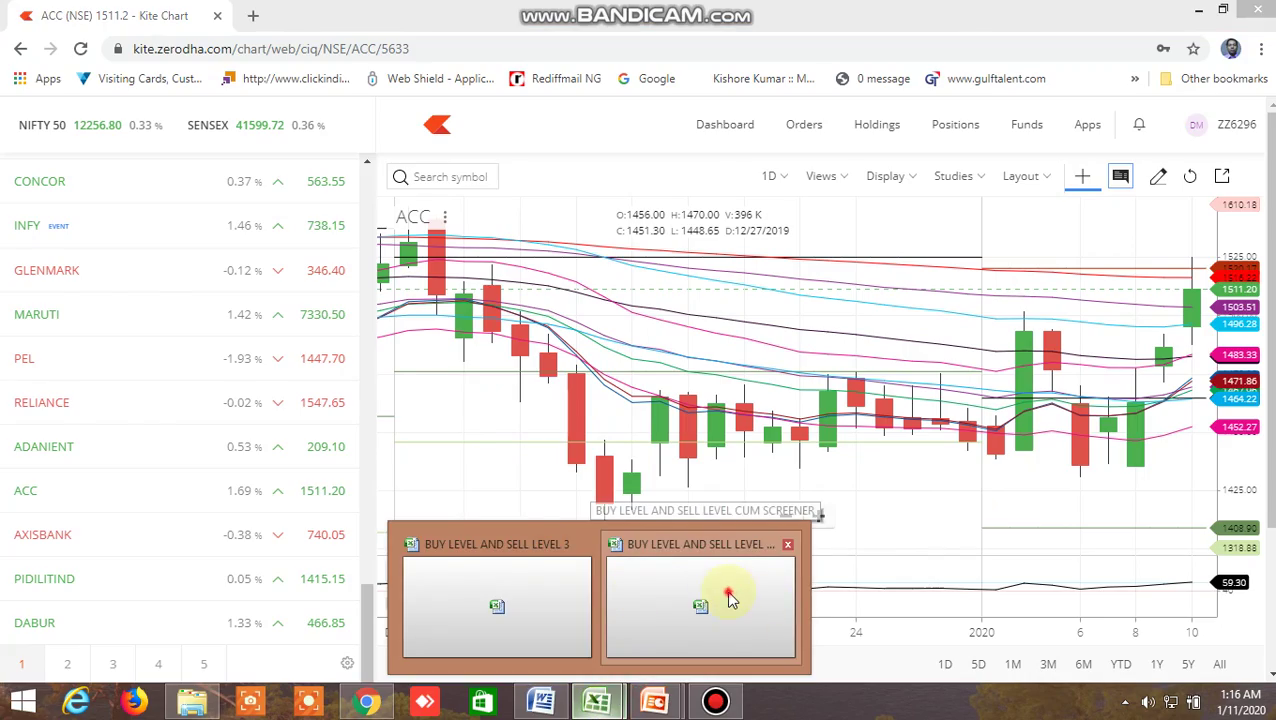
click(730, 596)
scroll(1070, 469, down, 3)
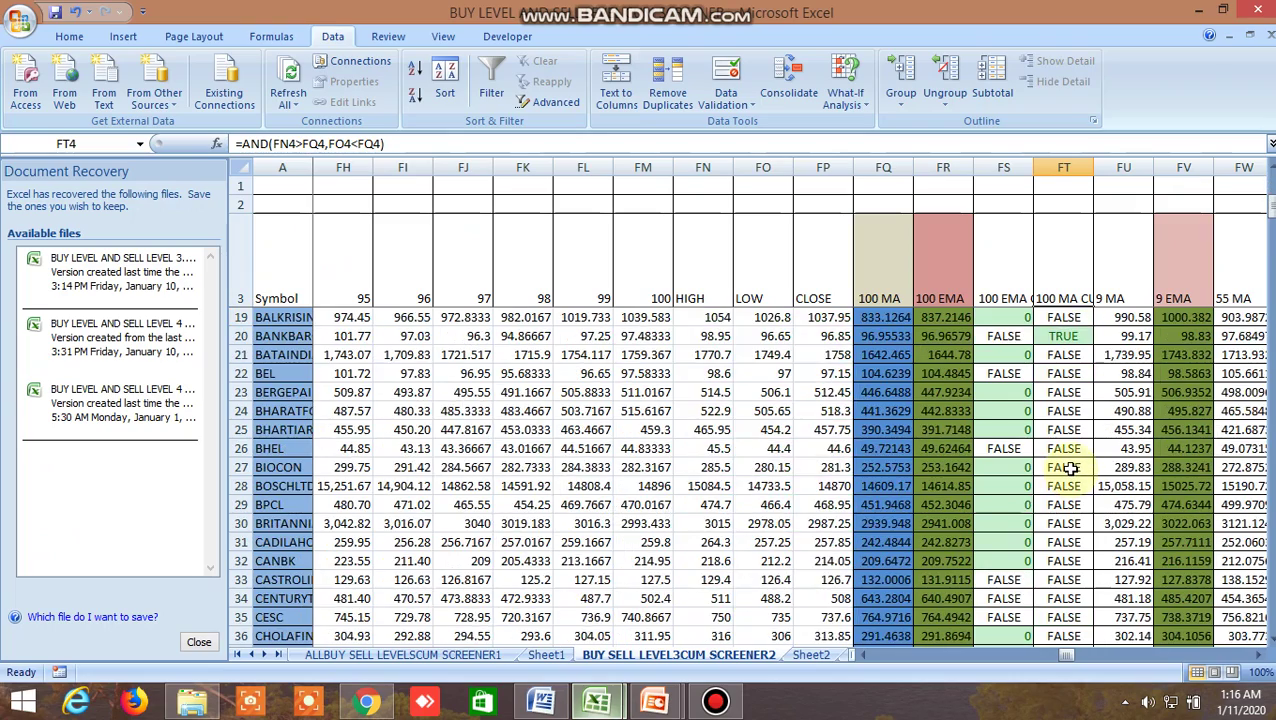
scroll(1070, 469, up, 4)
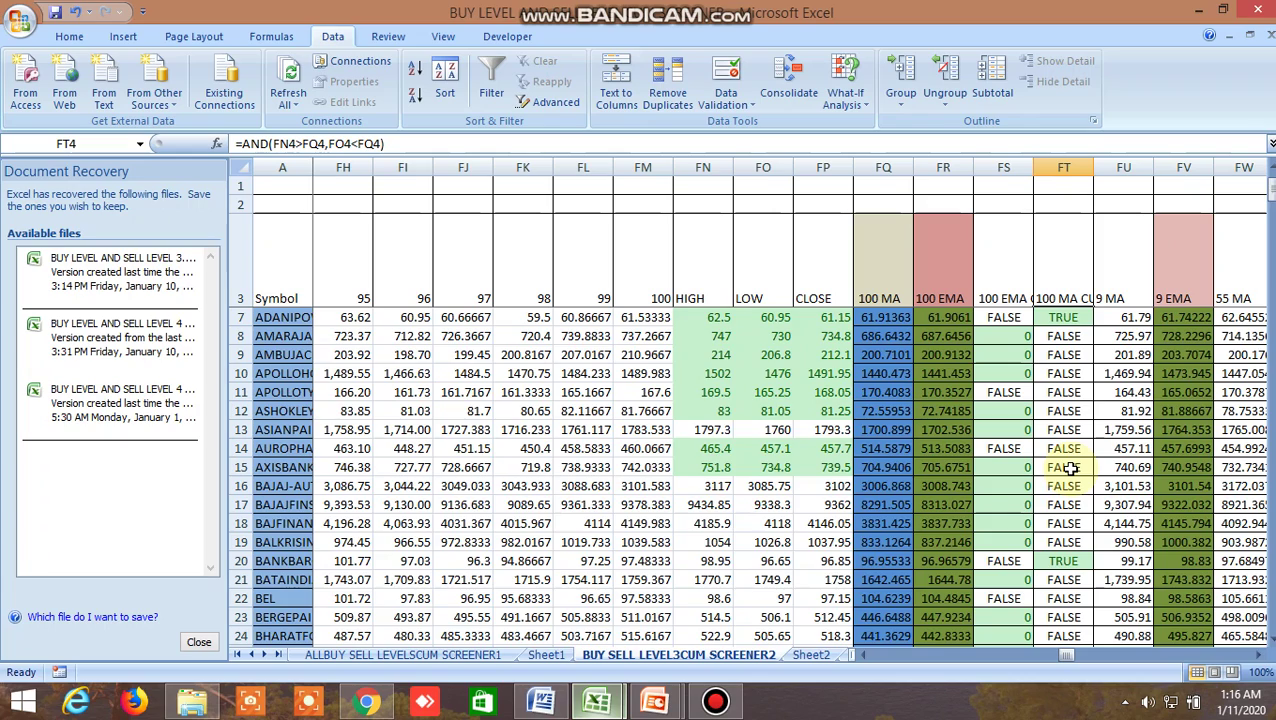
scroll(1070, 469, down, 2)
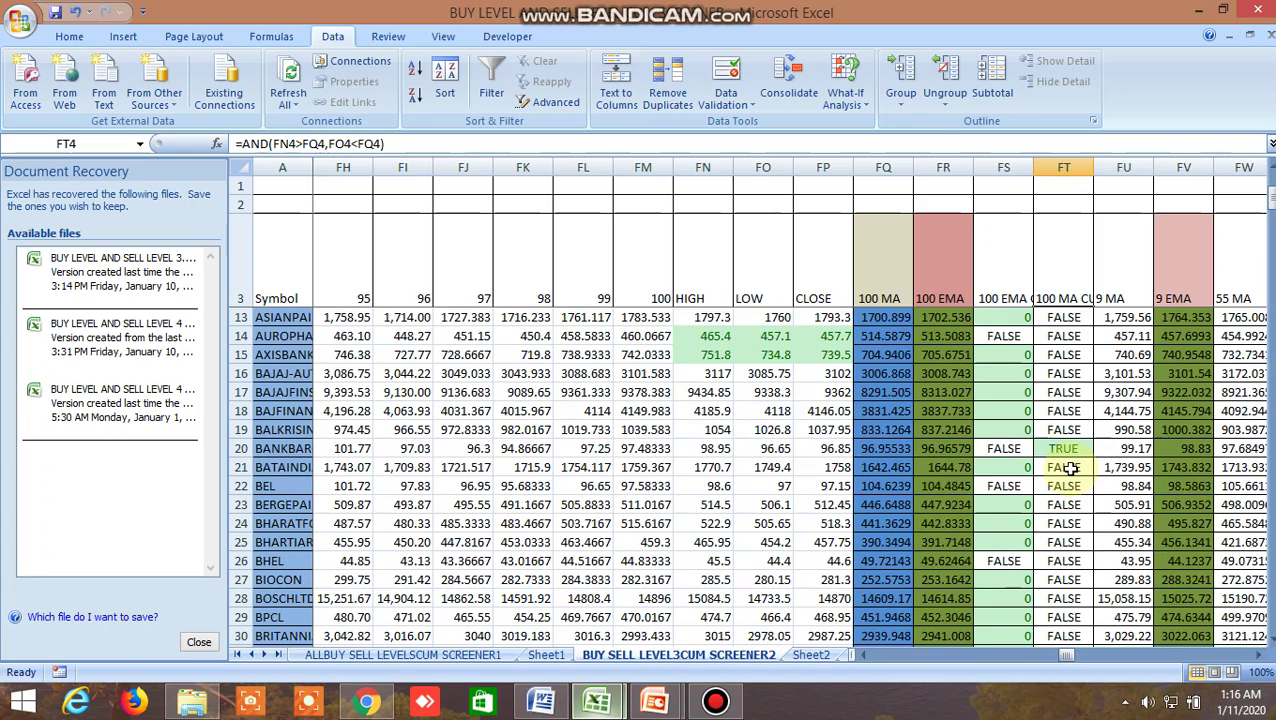
scroll(1070, 469, down, 1)
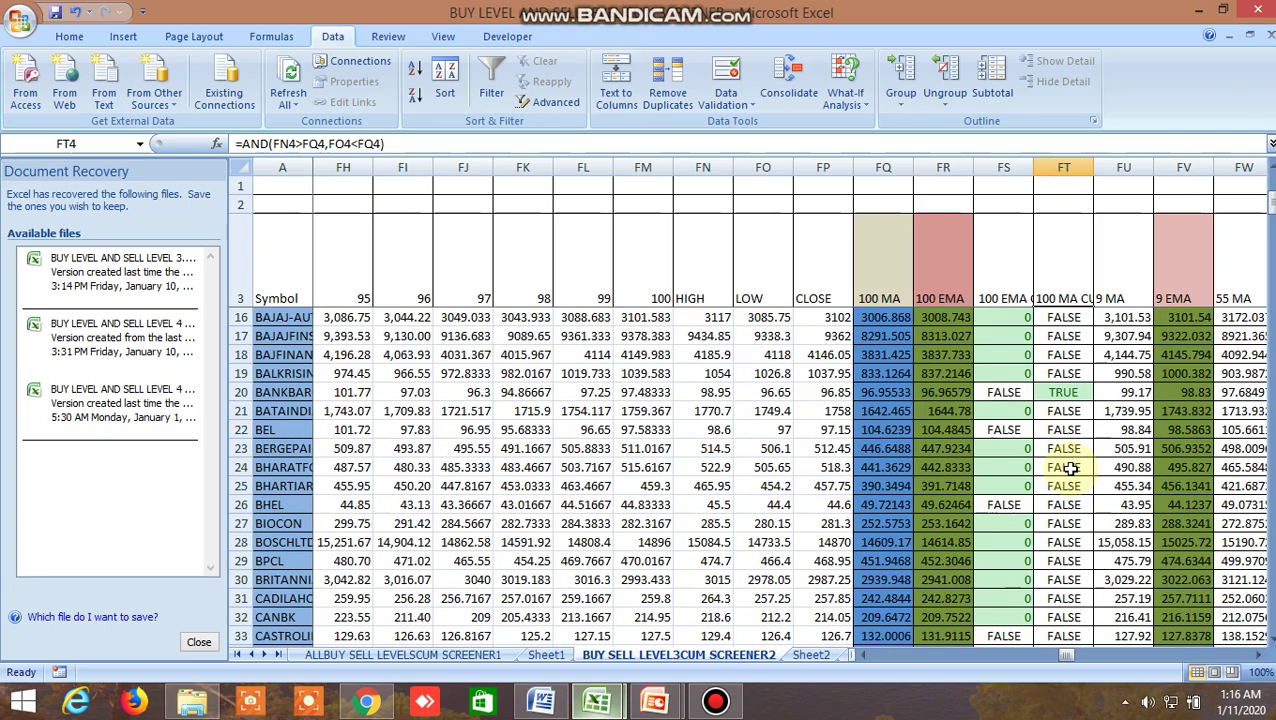
scroll(1070, 469, down, 2)
scroll(1070, 469, up, 1)
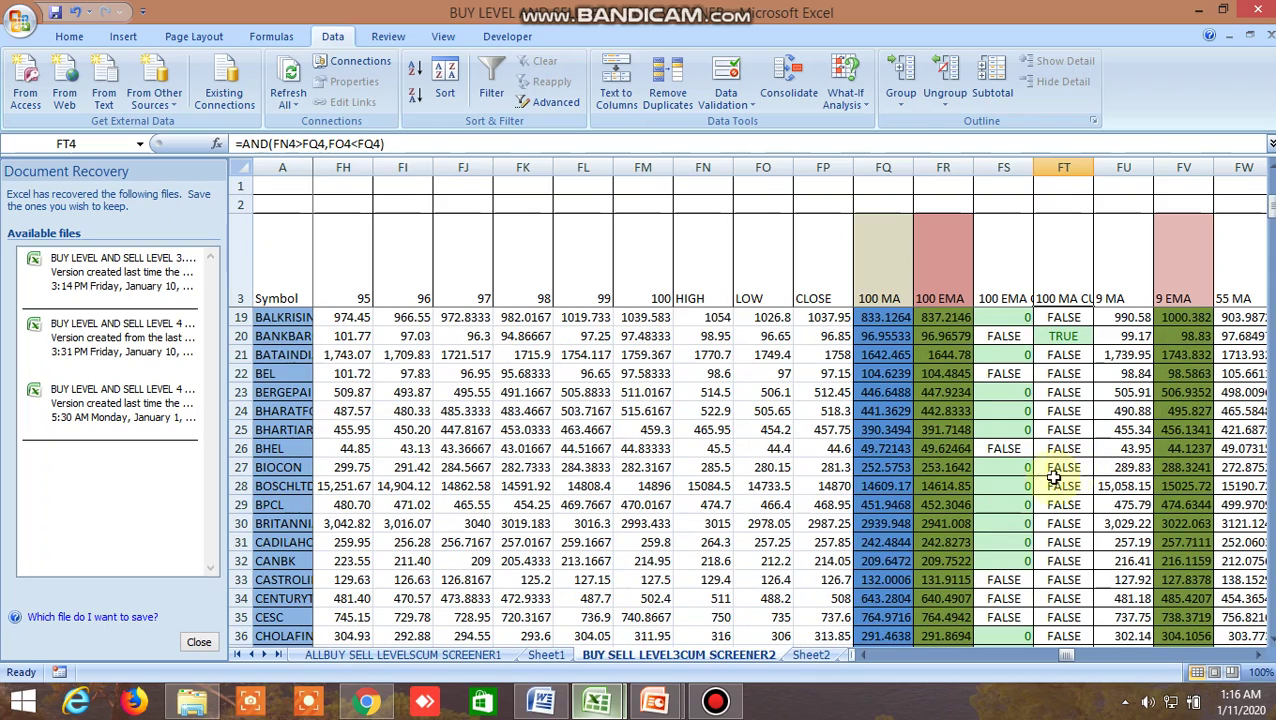
Step: View the ARBRITRAGE sheet and open the INSIDE THE BAR WITH NR7 sheet
click(840, 657)
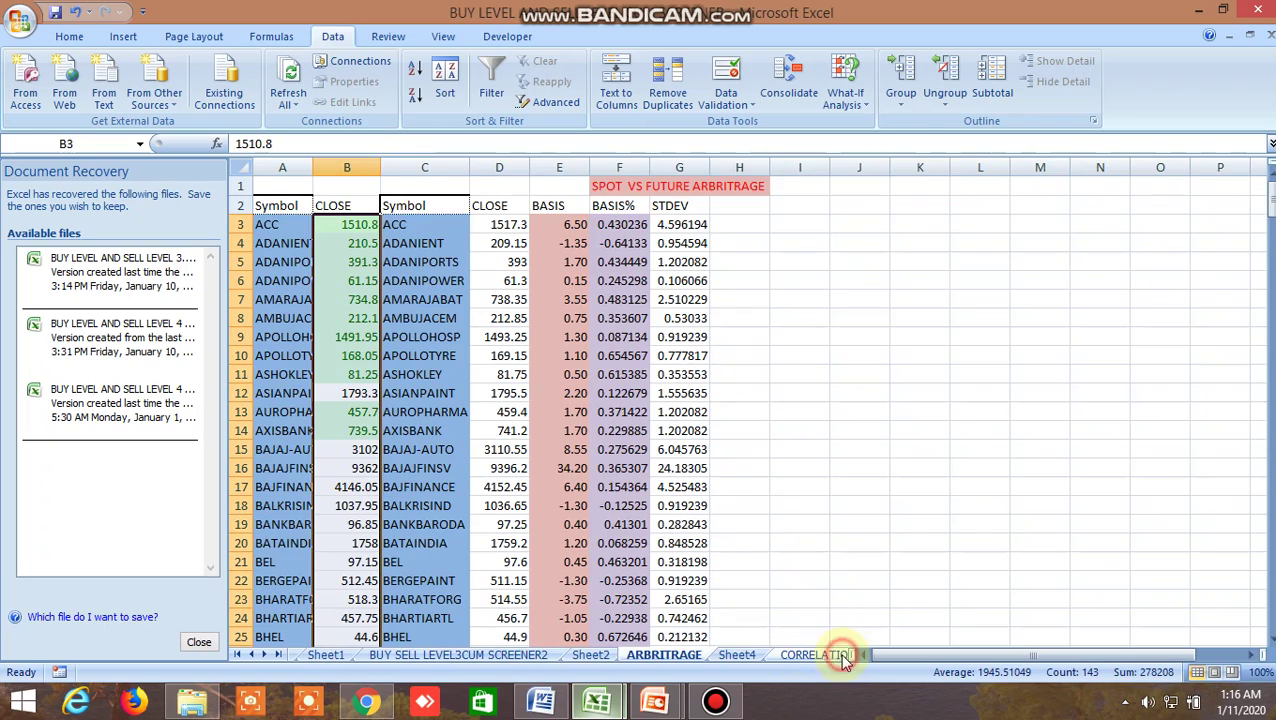
click(836, 657)
click(800, 656)
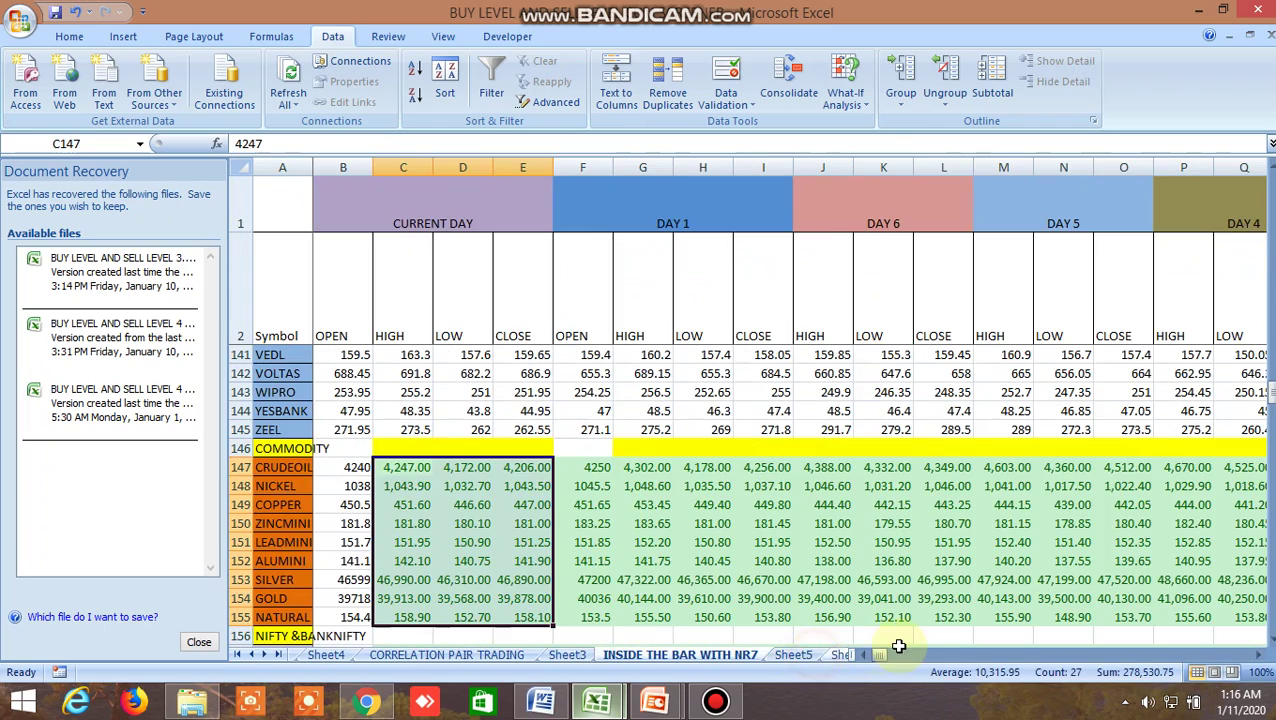
Step: Inspect AMARAJA's 1 DAY inside-bar formula in Y7 and compare it with the CURRENT DAY and DAY 1 prices
scroll(880, 598, up, 20)
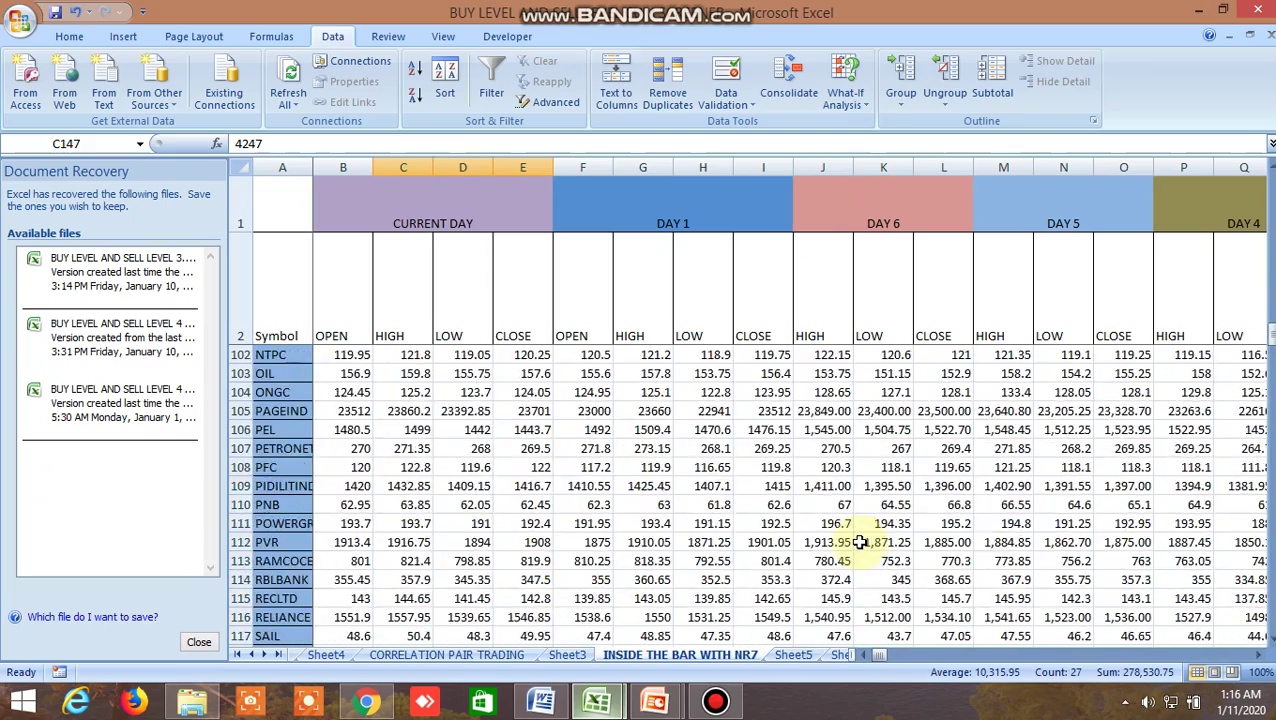
scroll(858, 538, up, 20)
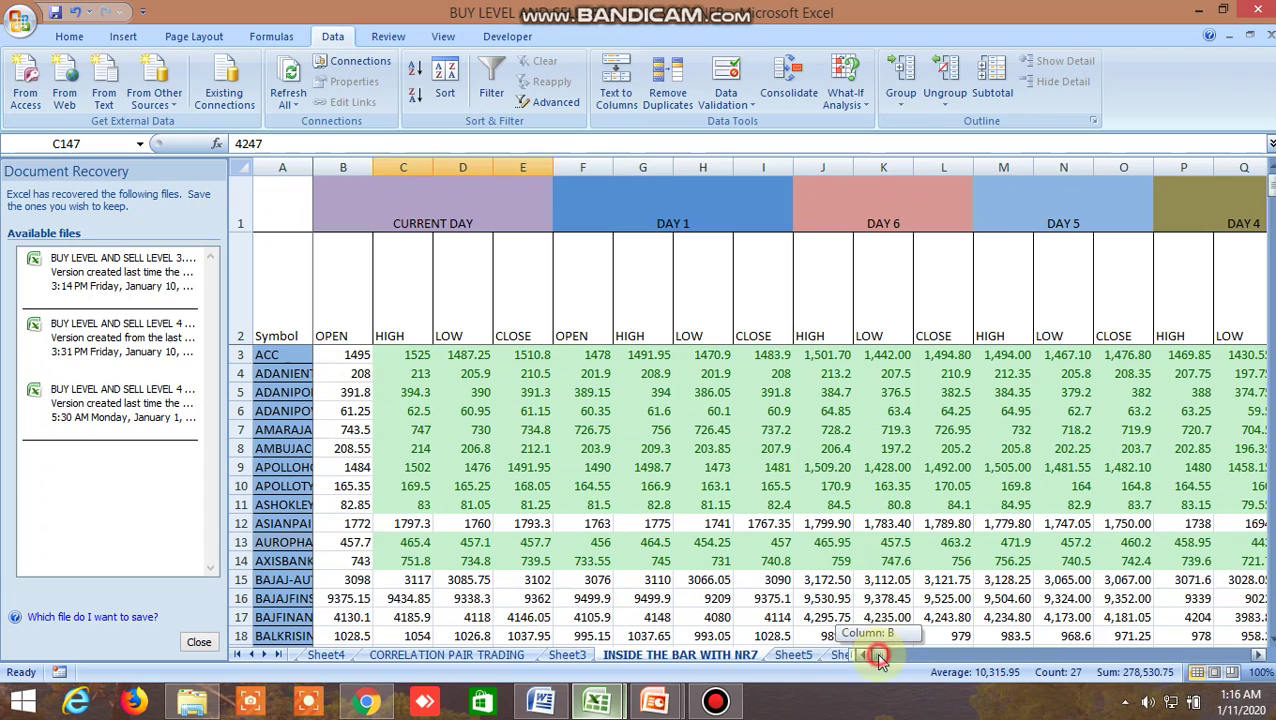
mouse_move(880, 657)
mouse_down()
mouse_move(897, 672)
mouse_move(900, 658)
mouse_up()
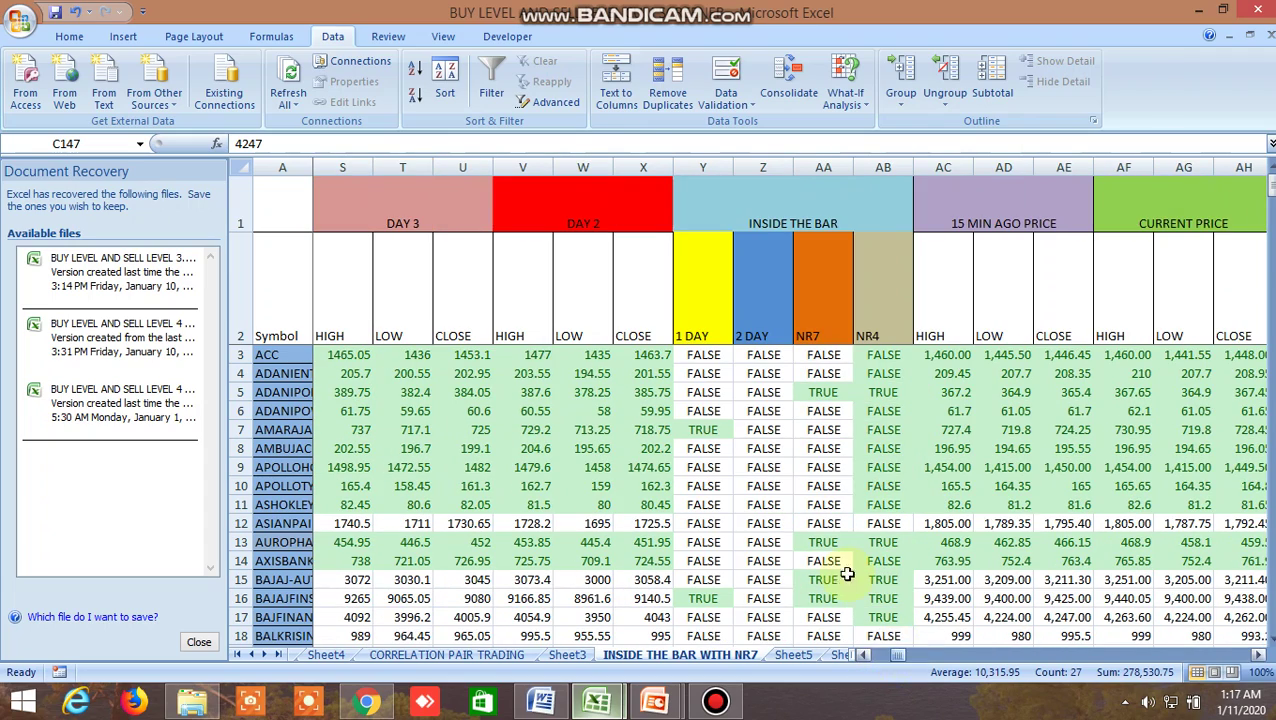
click(703, 430)
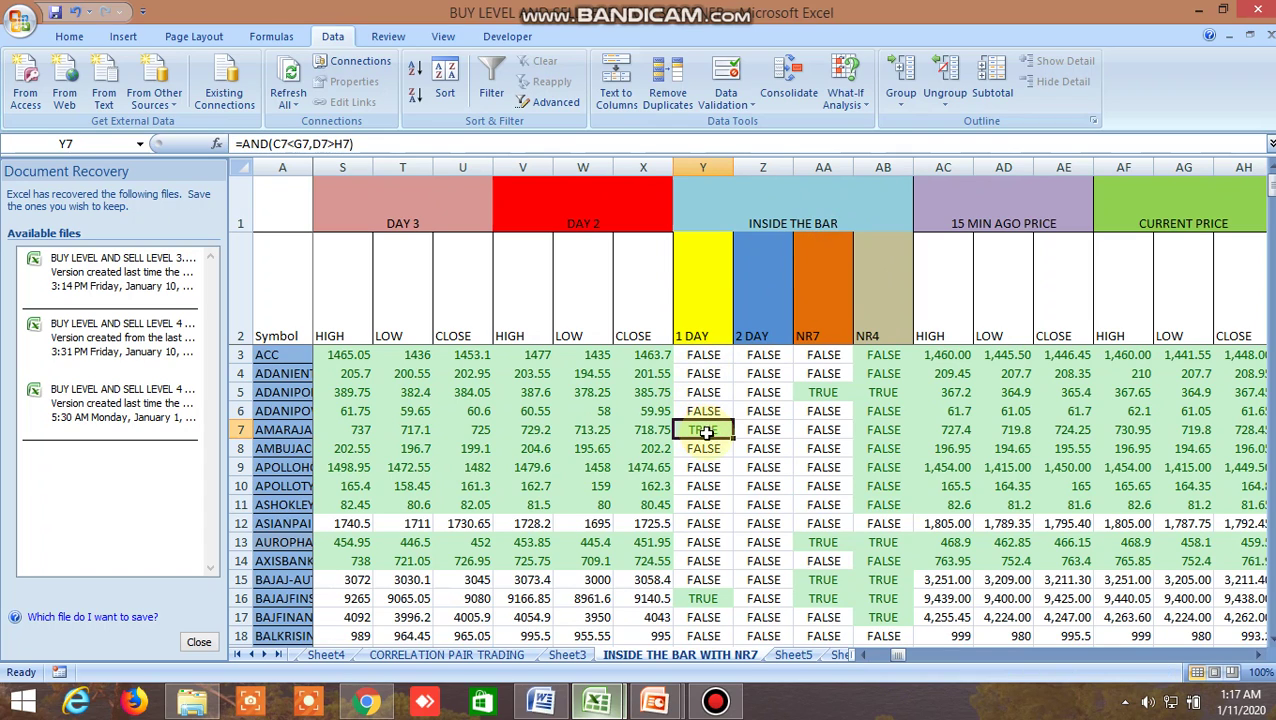
click(641, 305)
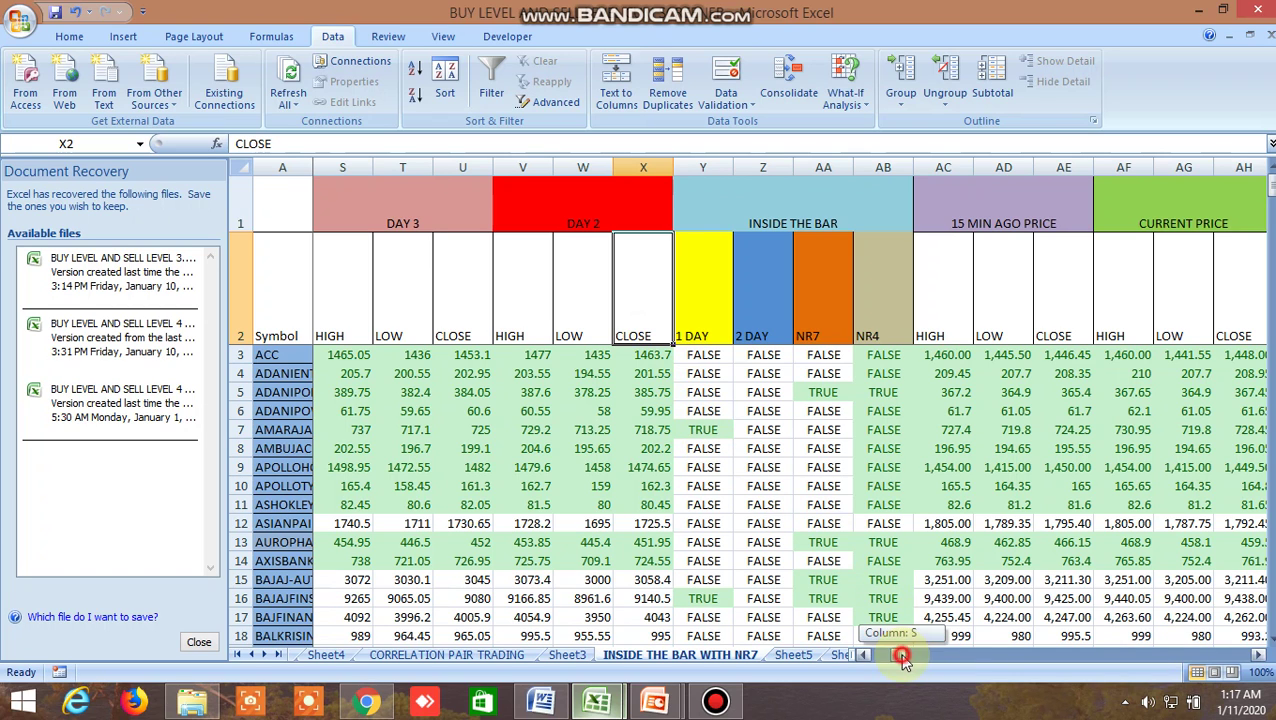
drag(903, 657, 880, 663)
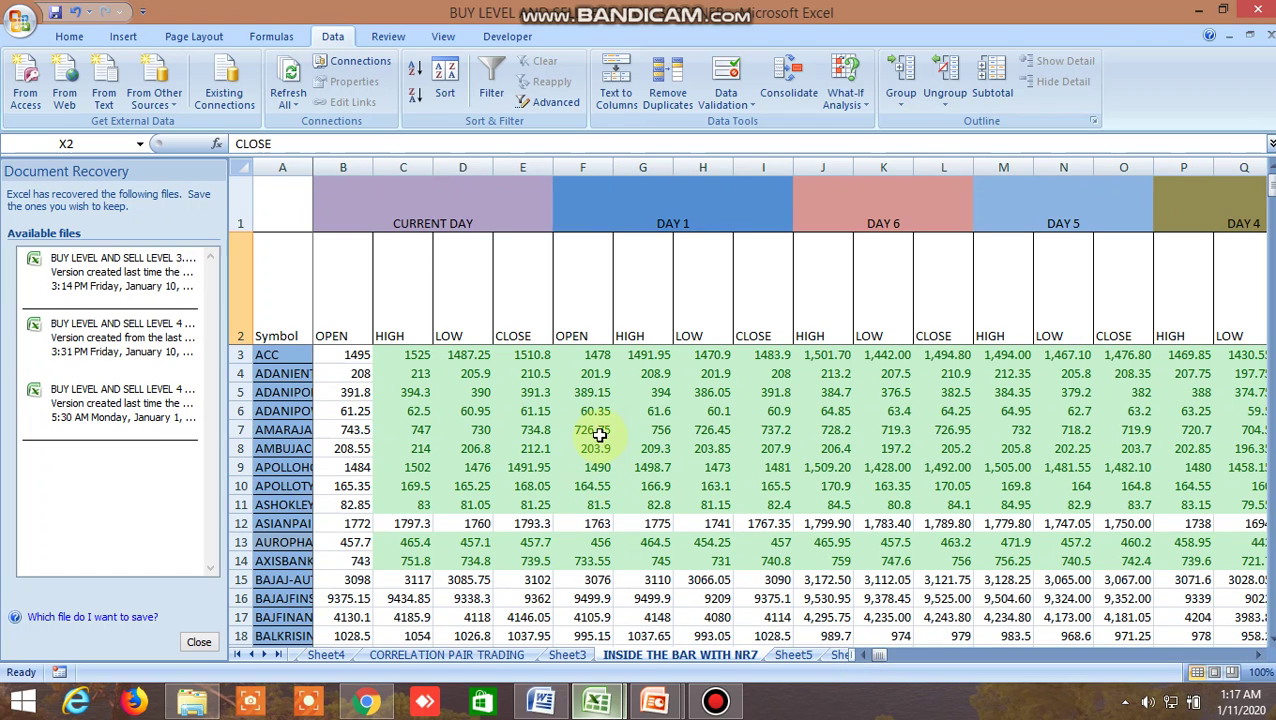
drag(882, 656, 897, 654)
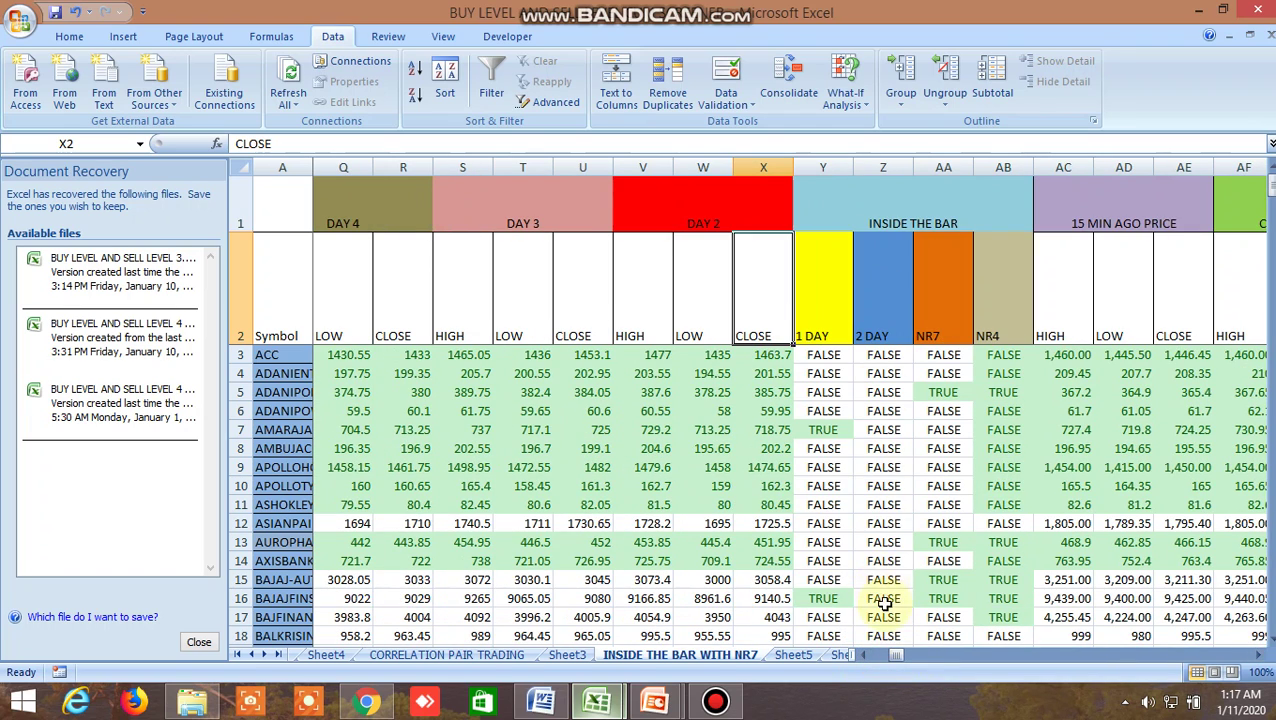
Step: Review the INSIDE THE BAR signals down the stock list and inspect BAJAJFINSV's 1 DAY formula in Y16
scroll(883, 598, down, 1)
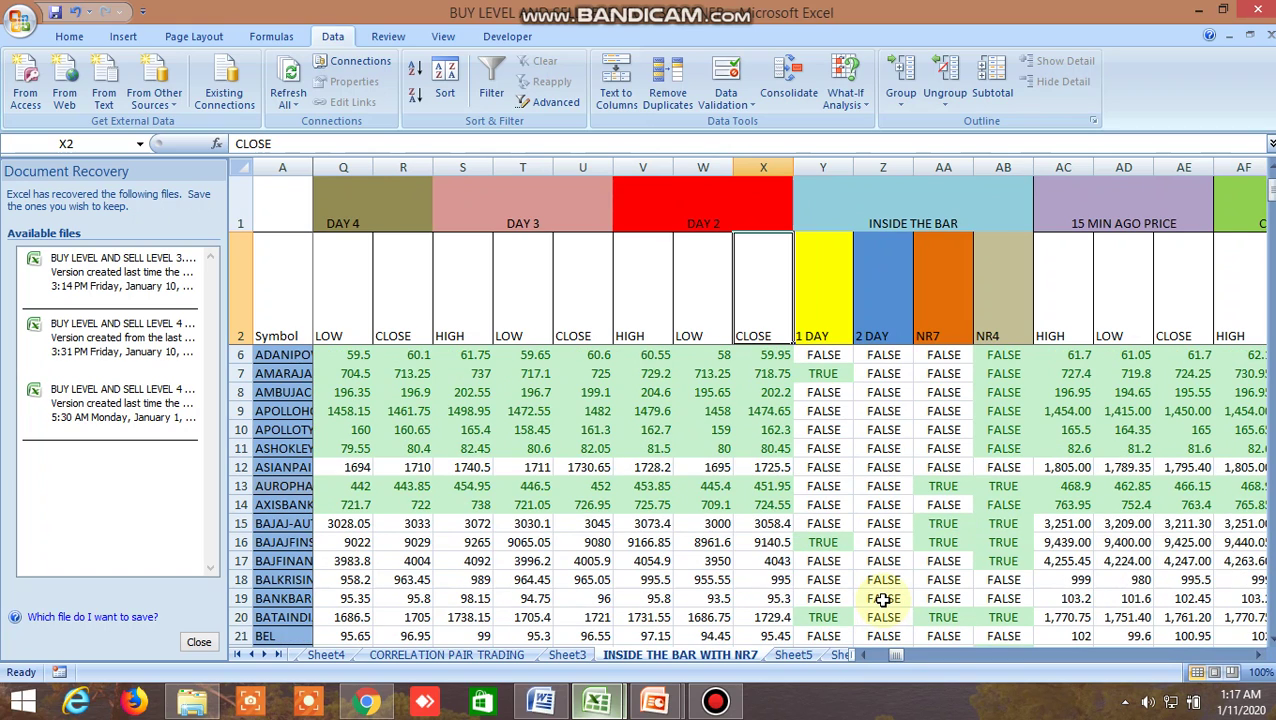
scroll(883, 598, down, 2)
scroll(883, 598, up, 3)
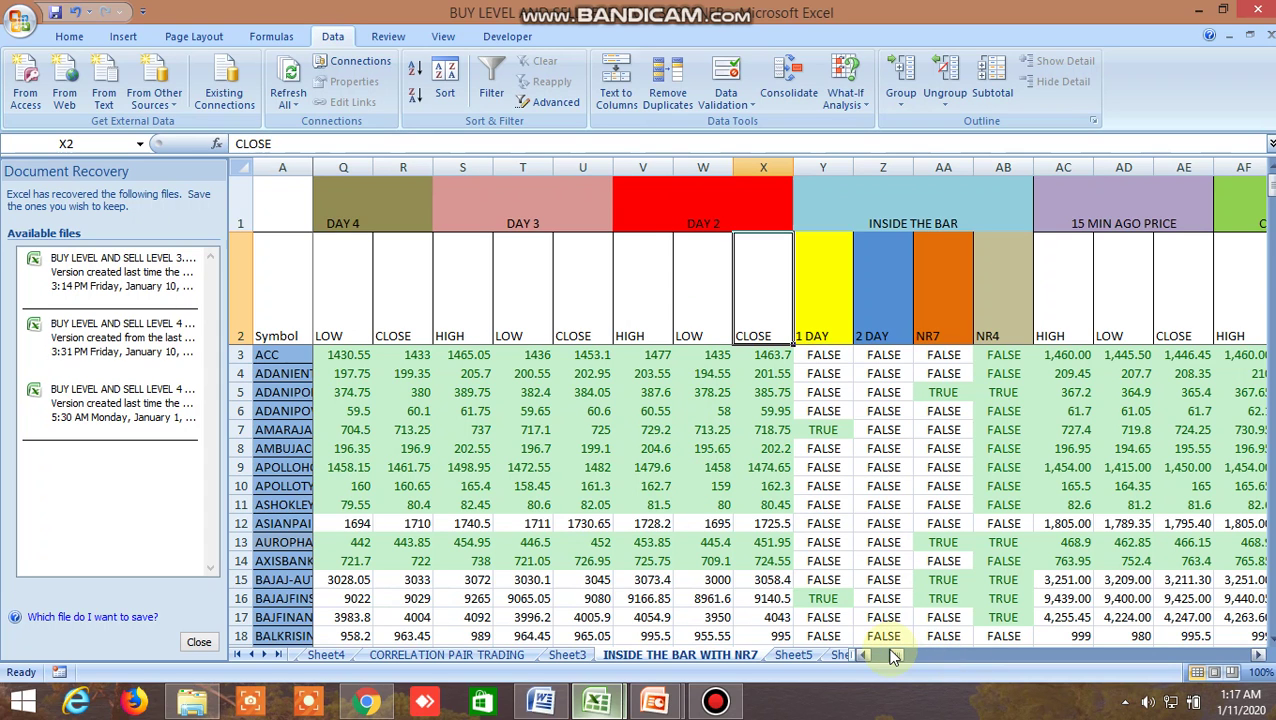
mouse_move(894, 656)
mouse_down()
mouse_move(868, 660)
mouse_move(876, 649)
mouse_move(897, 670)
mouse_up()
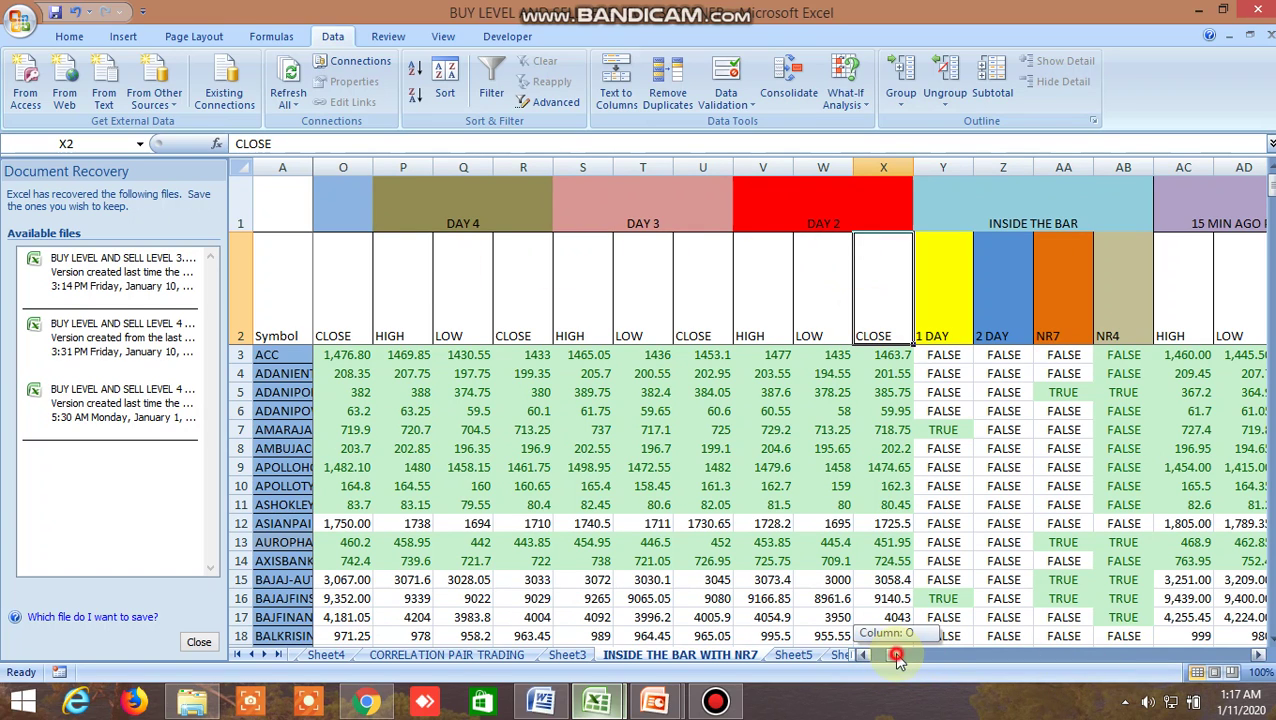
scroll(893, 651, right, 1)
scroll(986, 495, down, 1)
scroll(986, 495, down, 1)
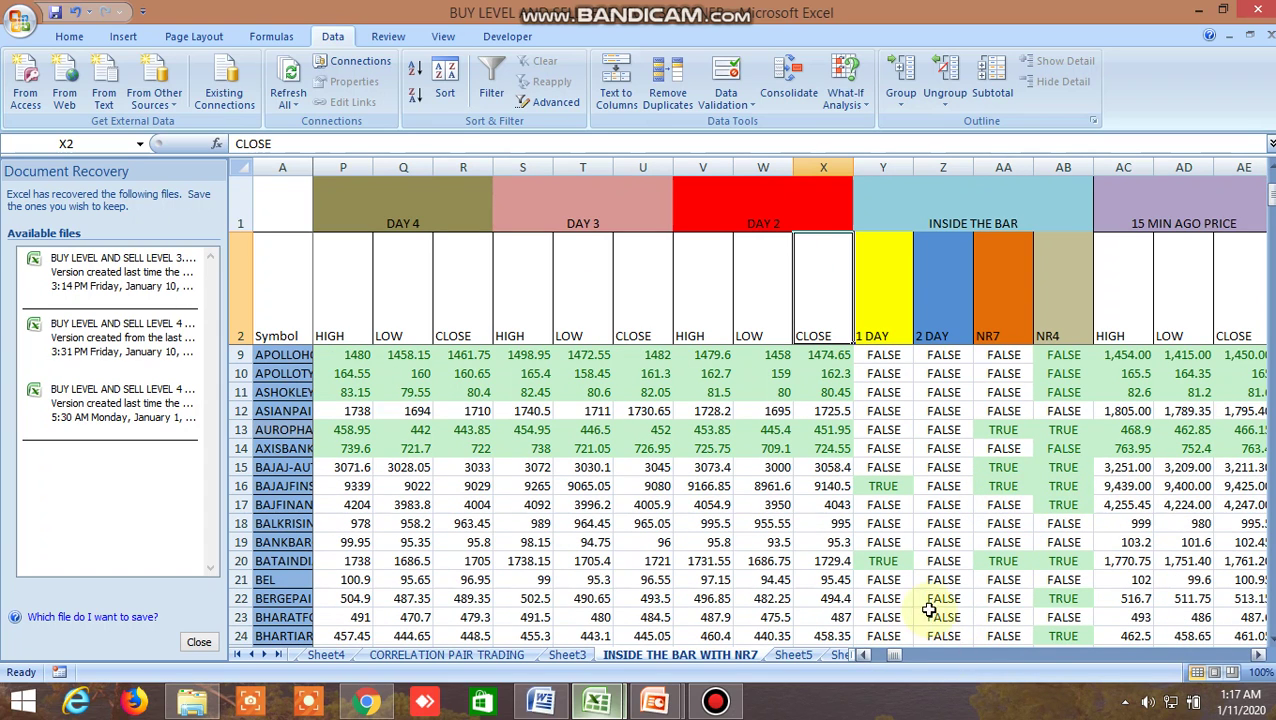
click(897, 486)
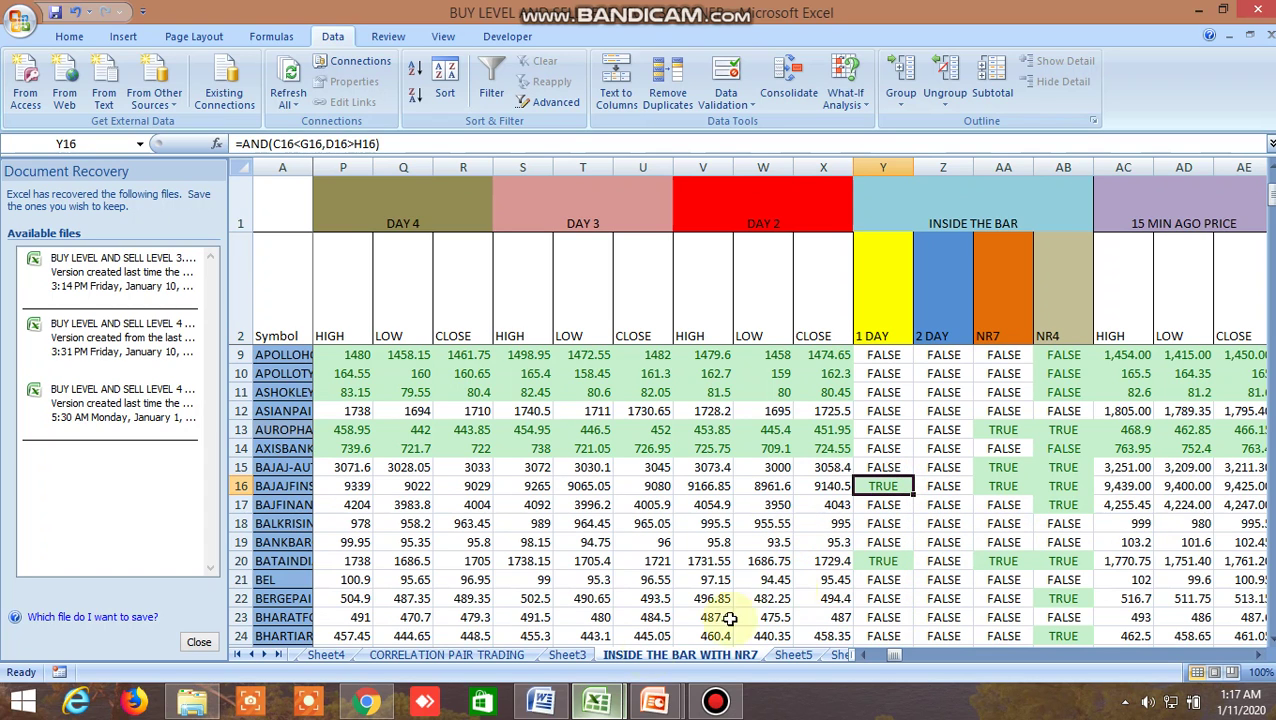
Step: Switch to Kite in Chrome, open the NSE chart of BAJAJFINSV and examine its latest daily candles
click(380, 703)
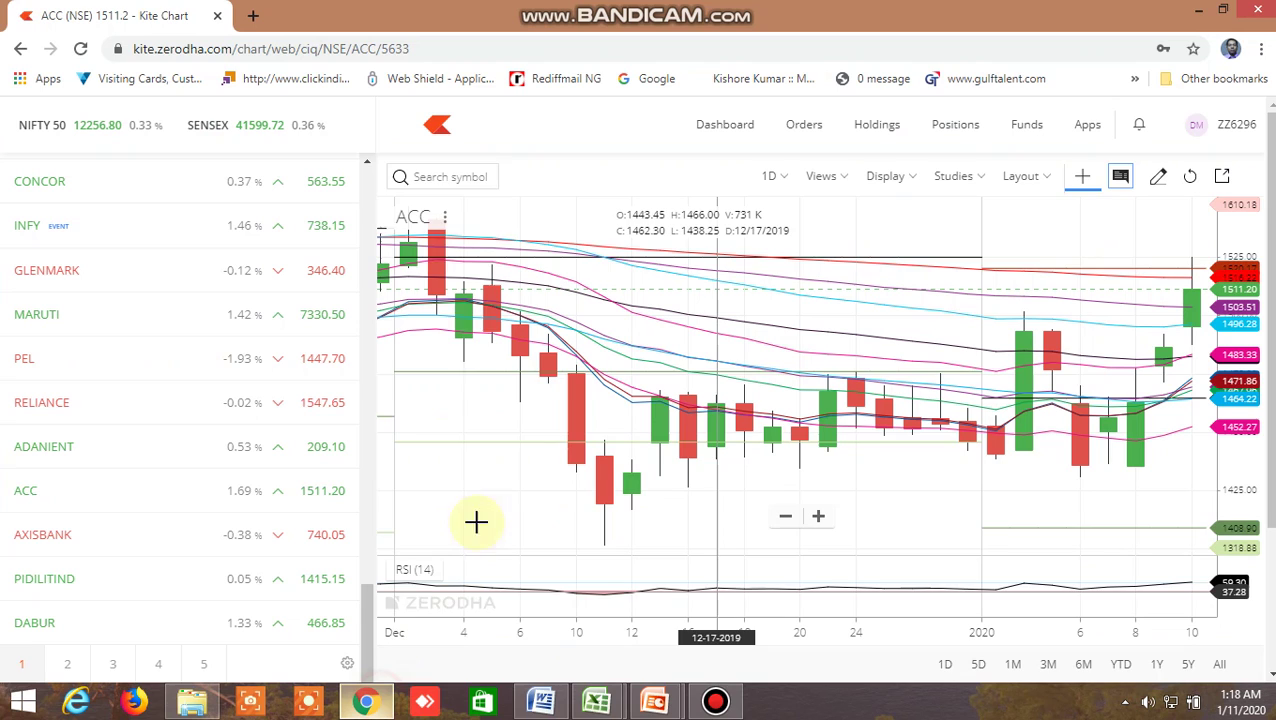
click(438, 178)
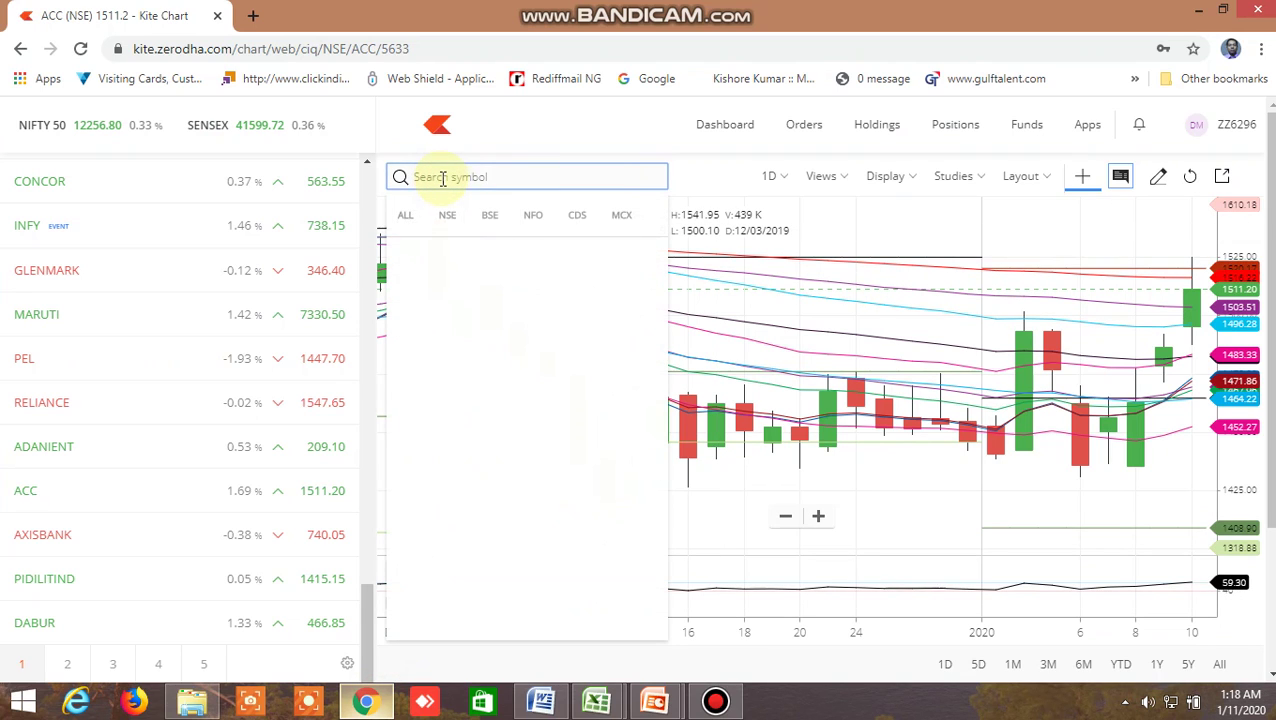
text(bajaj)
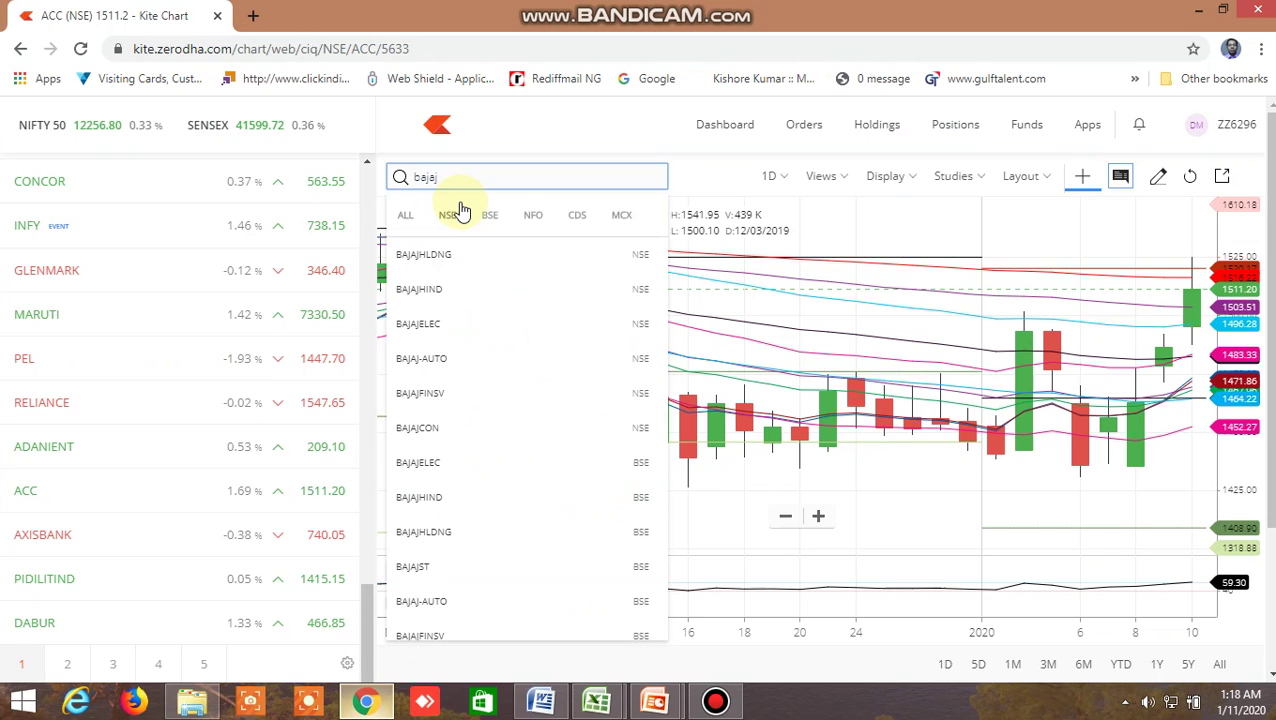
text(finsv)
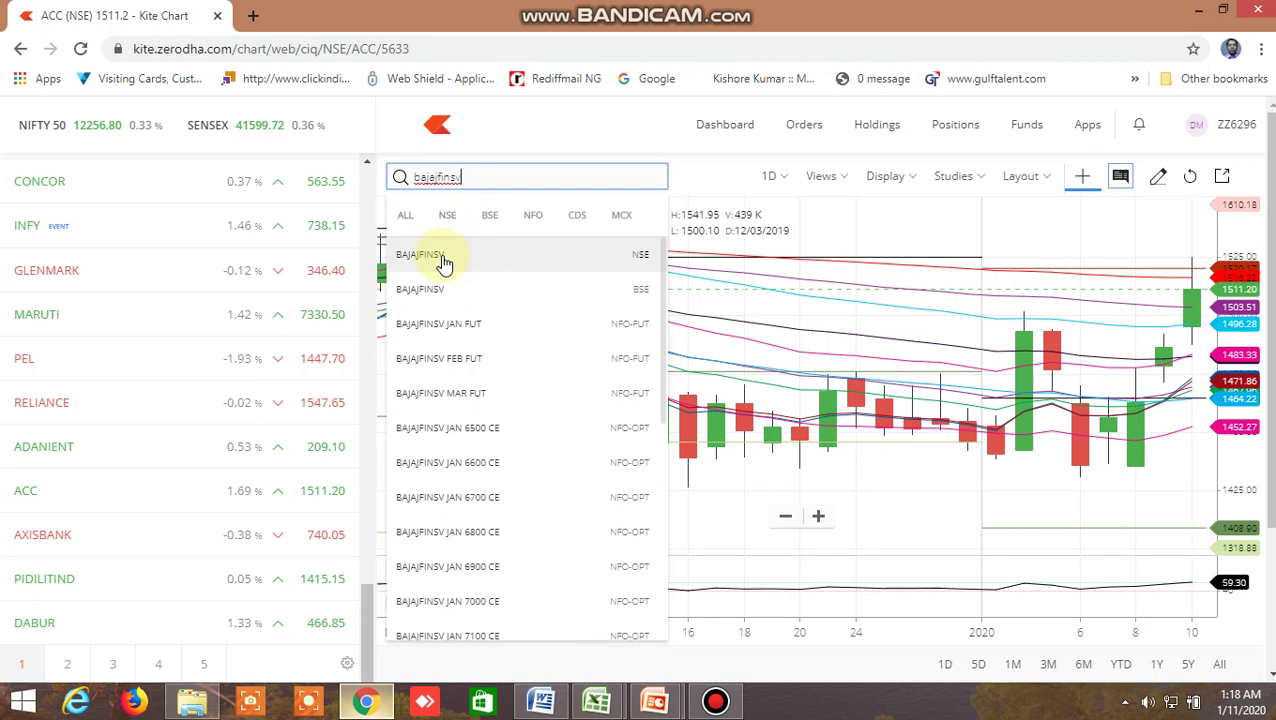
click(441, 262)
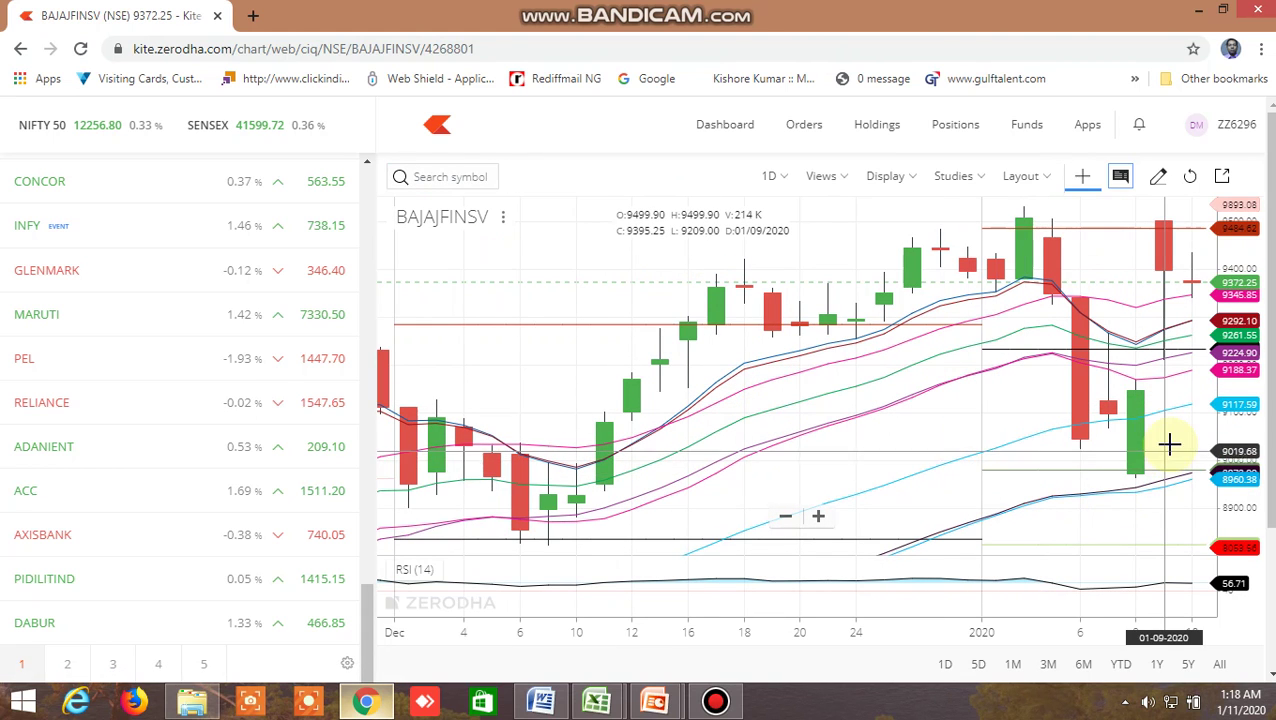
scroll(1170, 443, up, 3)
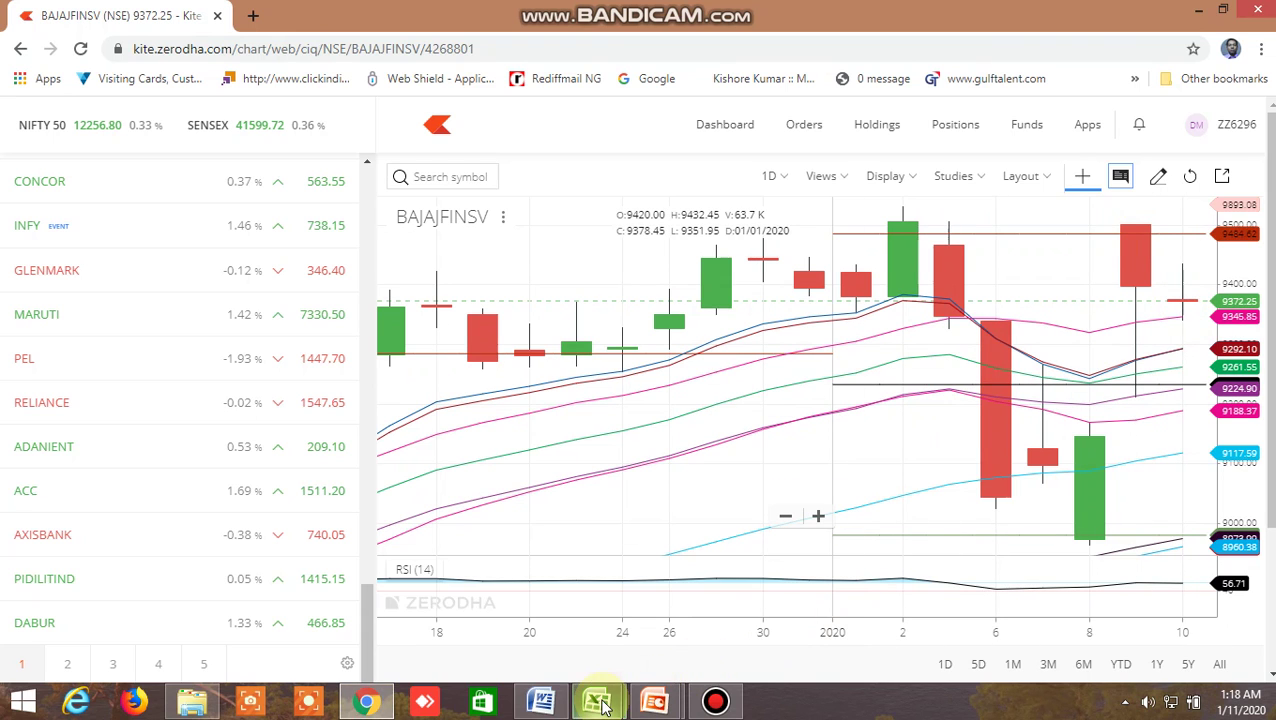
Step: Return to the screener workbook in Excel and inspect ACC's HIGHER HIGH HIGHER LOW formula in AJ3
mouse_move(600, 705)
click(686, 618)
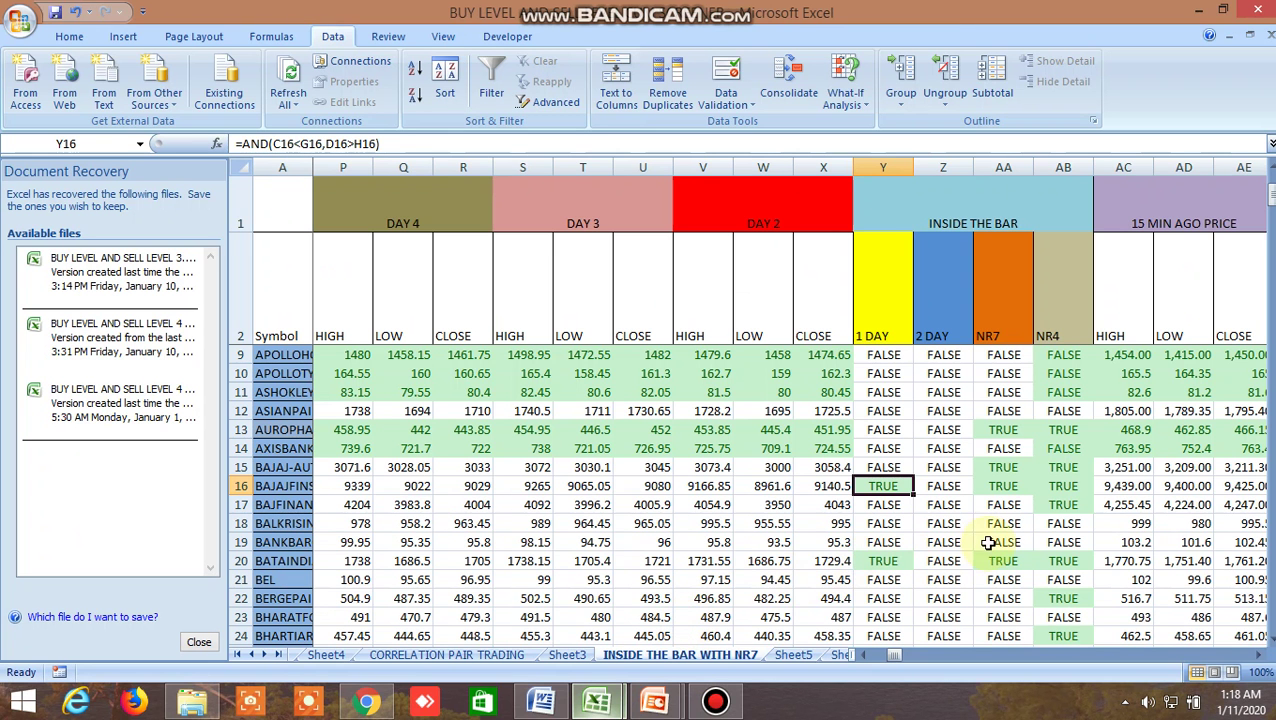
scroll(997, 504, down, 1)
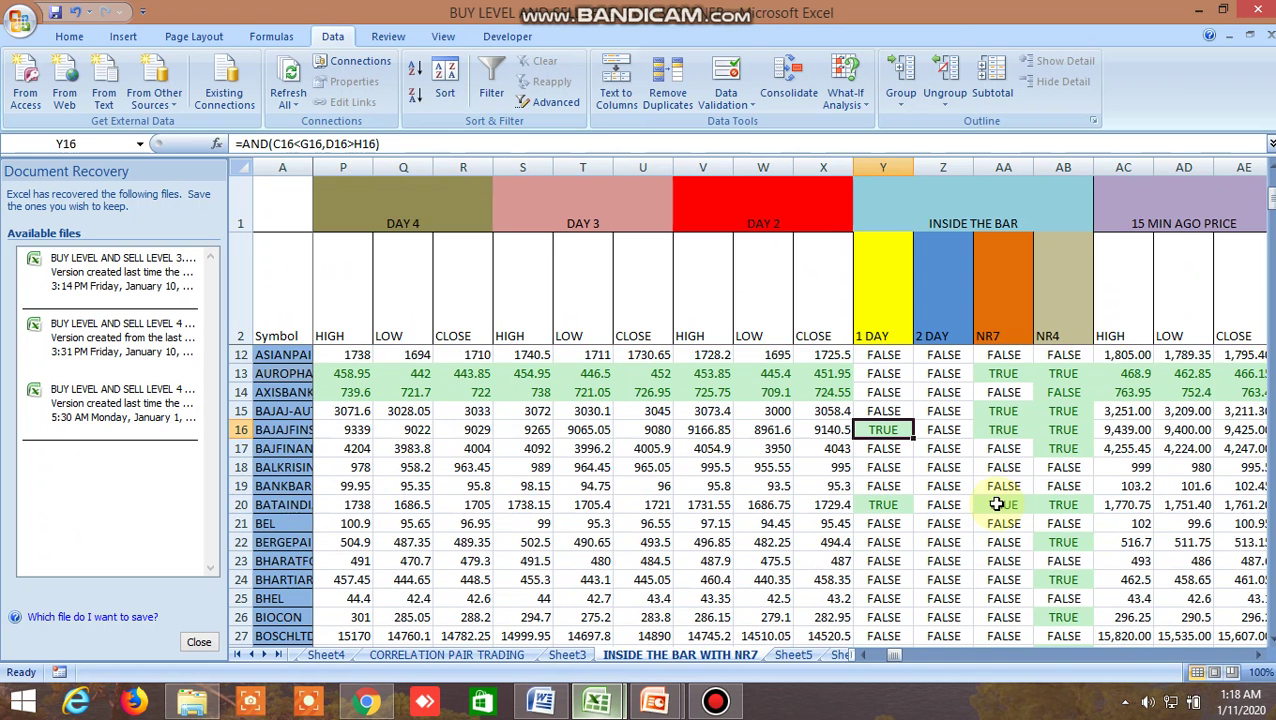
scroll(997, 504, up, 3)
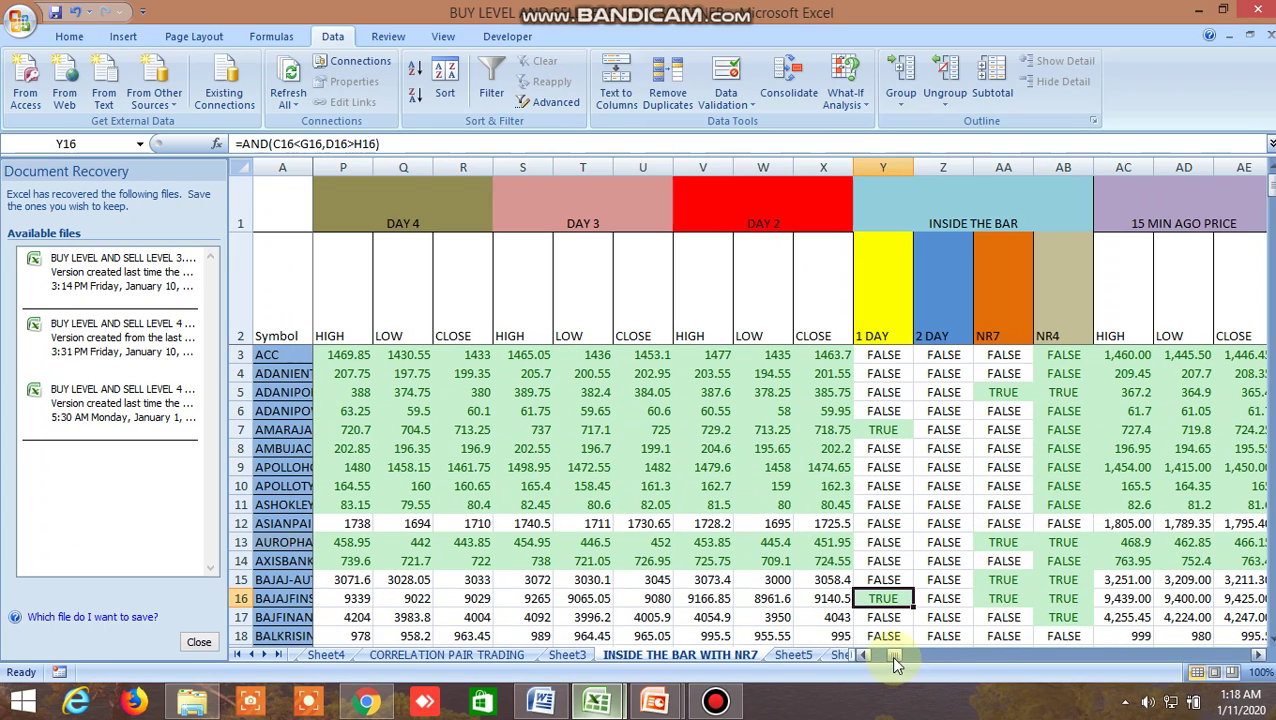
drag(891, 656, 913, 668)
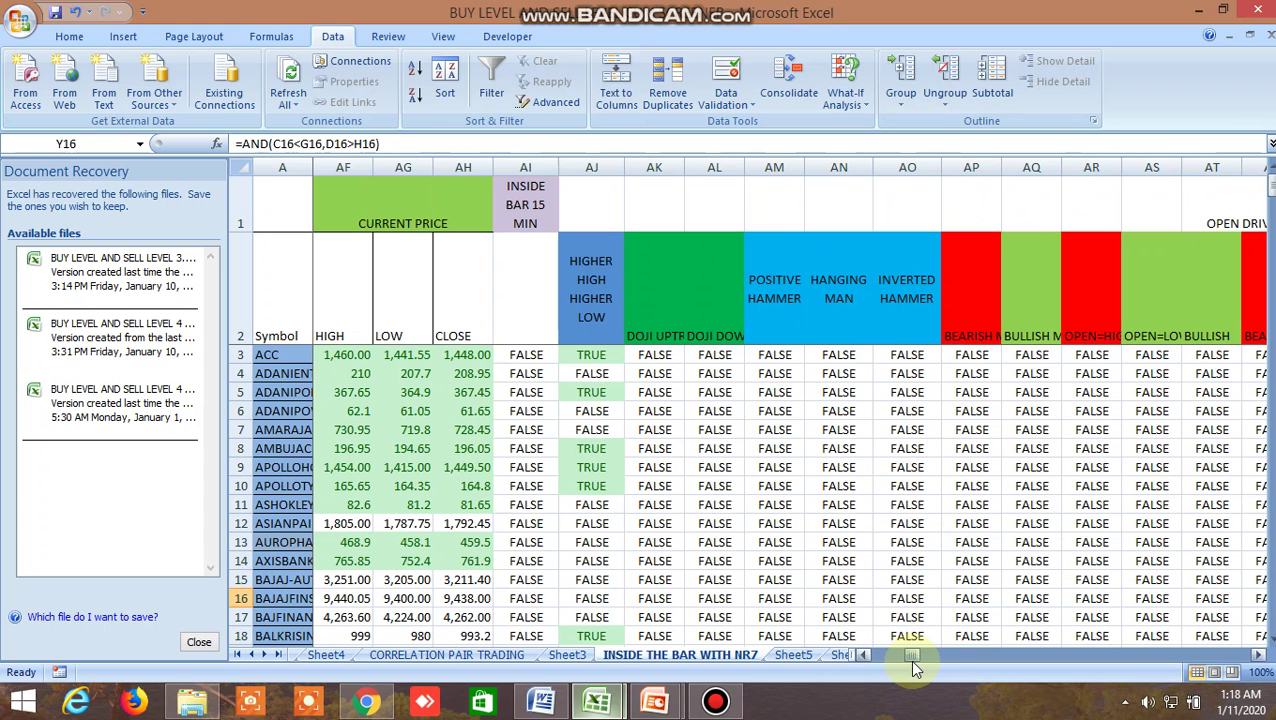
click(608, 354)
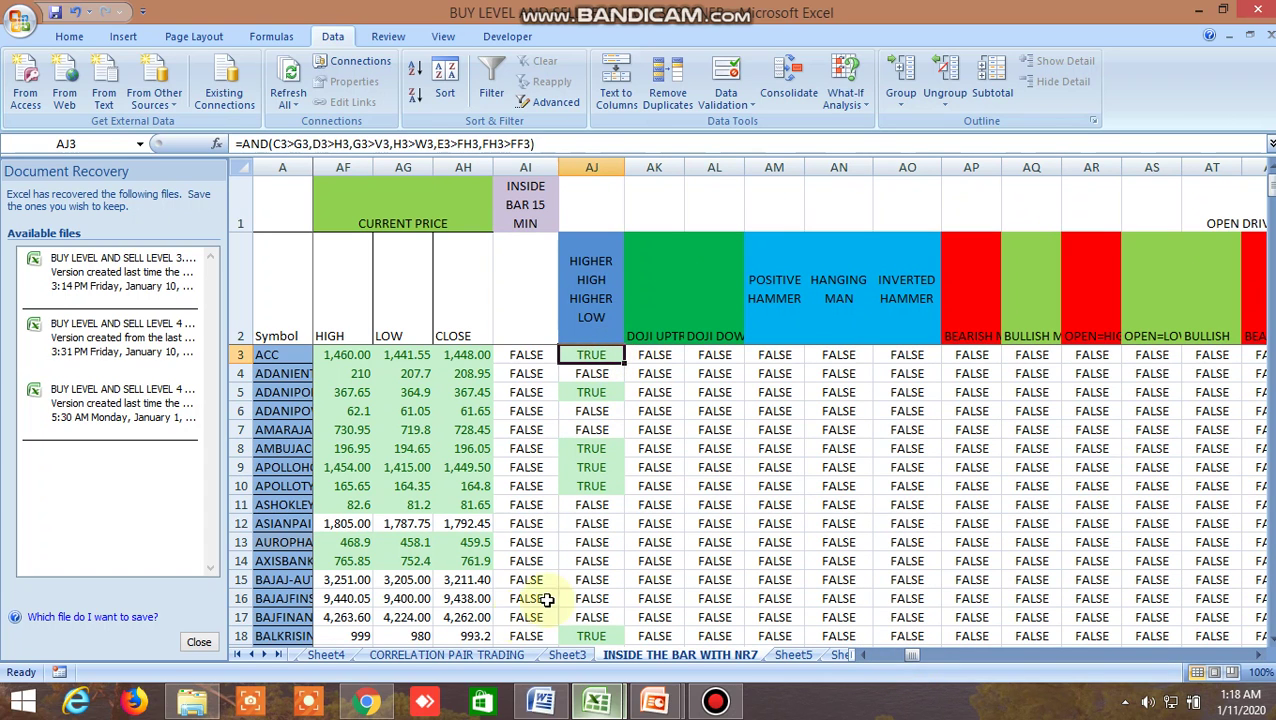
Step: Switch to Kite in Chrome and open the ACC chart from the watchlist to check its higher highs and lows
click(367, 702)
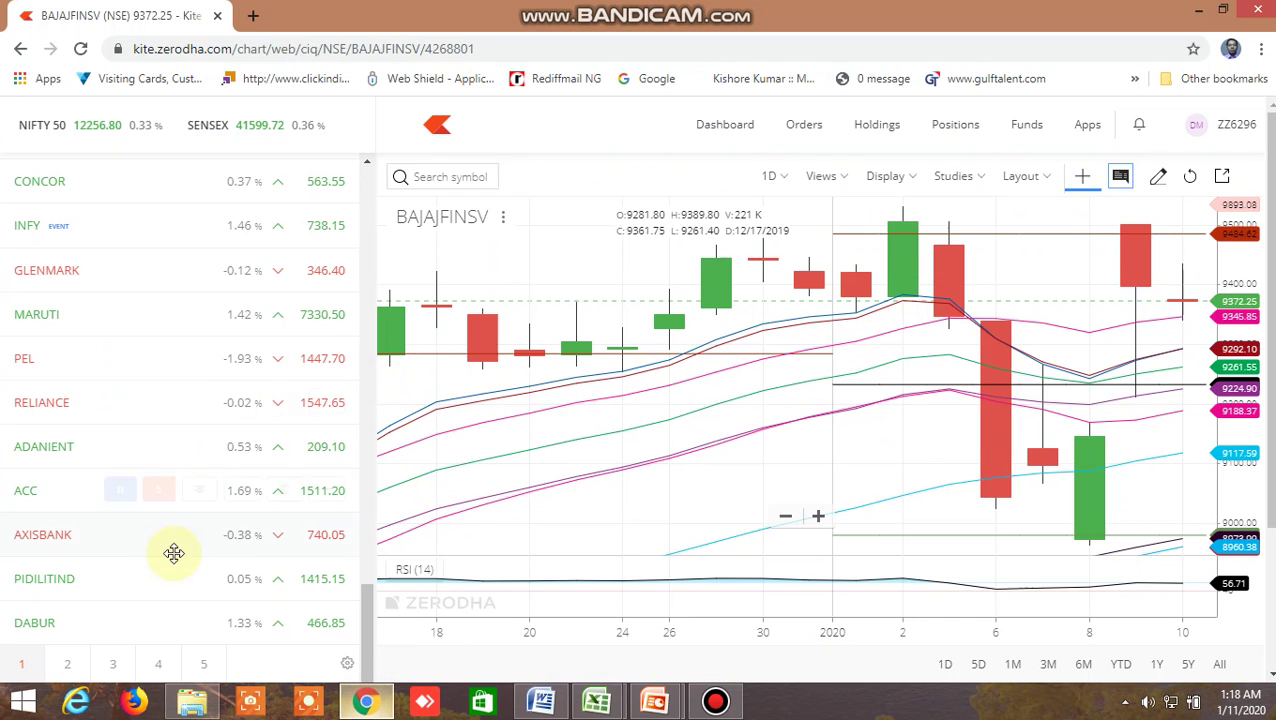
scroll(171, 550, down, 2)
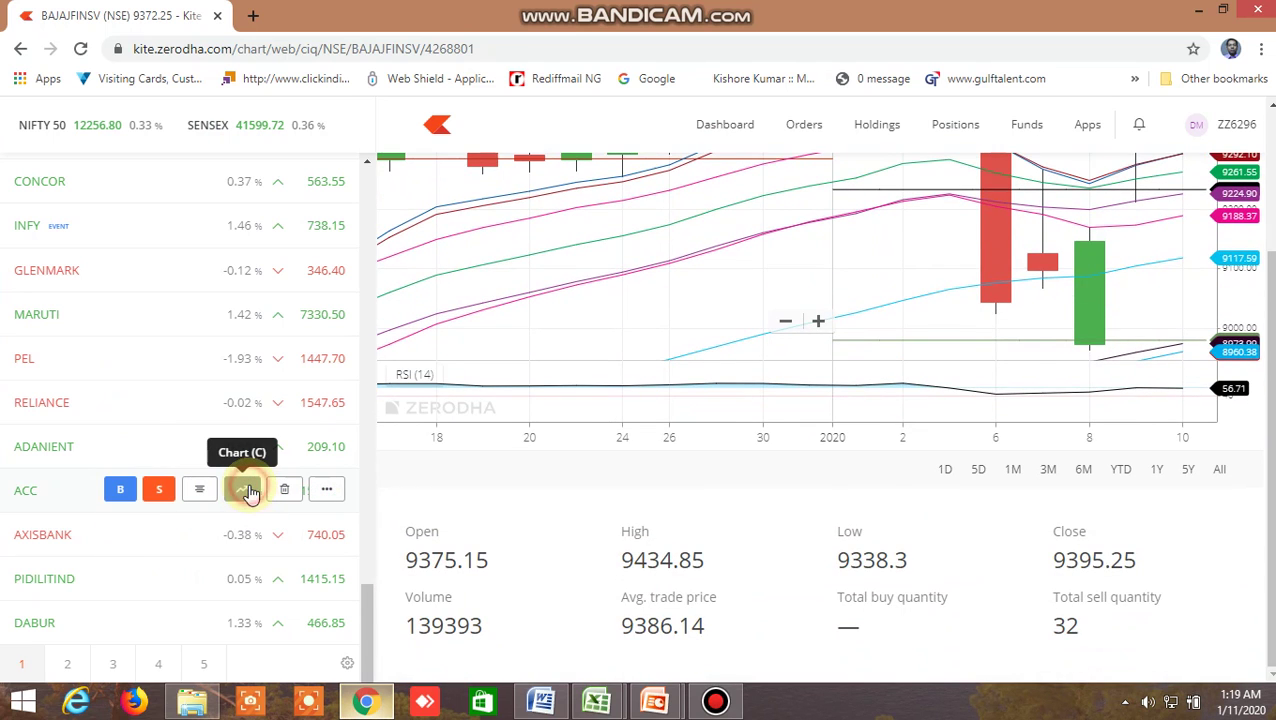
click(246, 489)
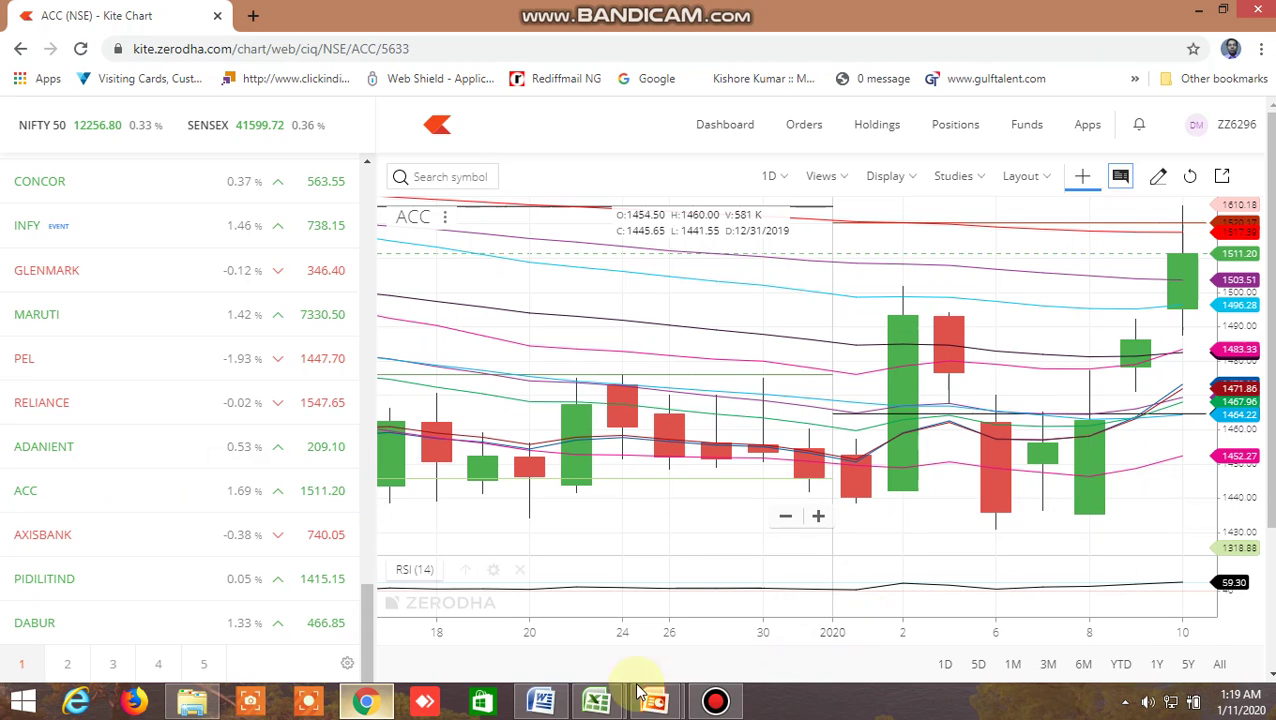
Step: Return to Excel and inspect INFY's HANGING MAN formula in AN72 and LT's INVERTED HAMMER formula in AO82
mouse_move(596, 700)
click(703, 621)
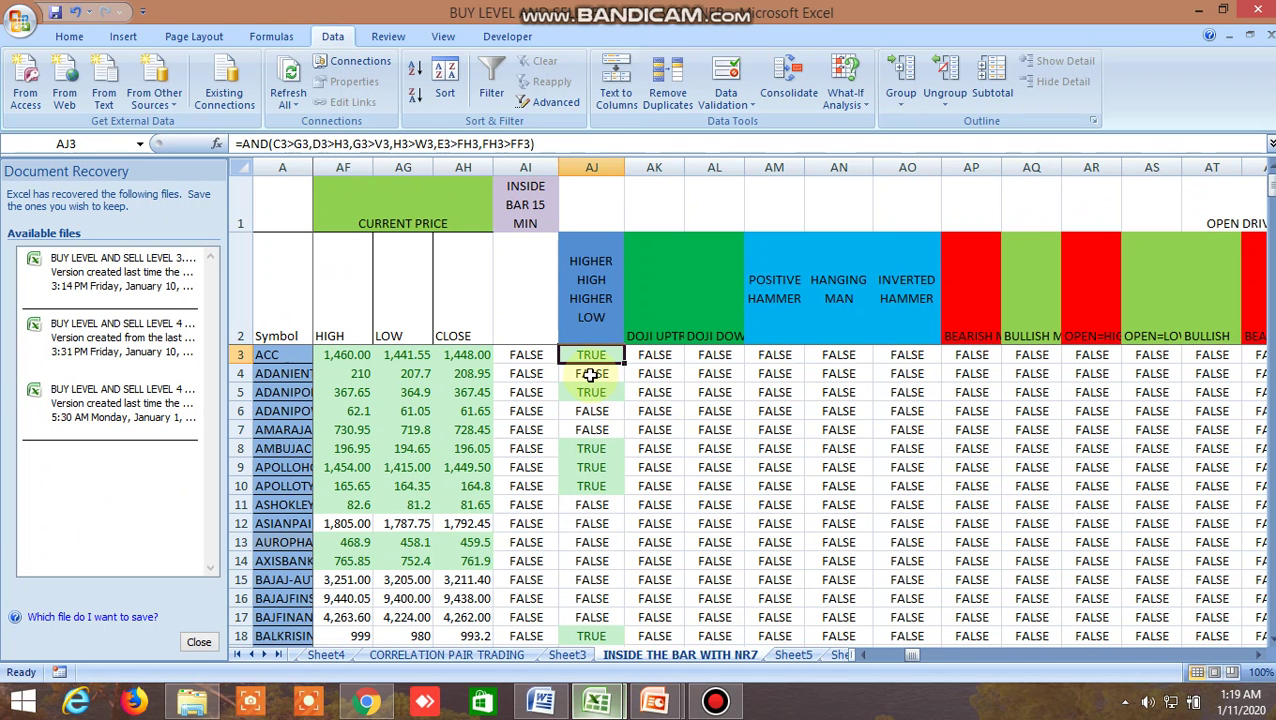
click(543, 277)
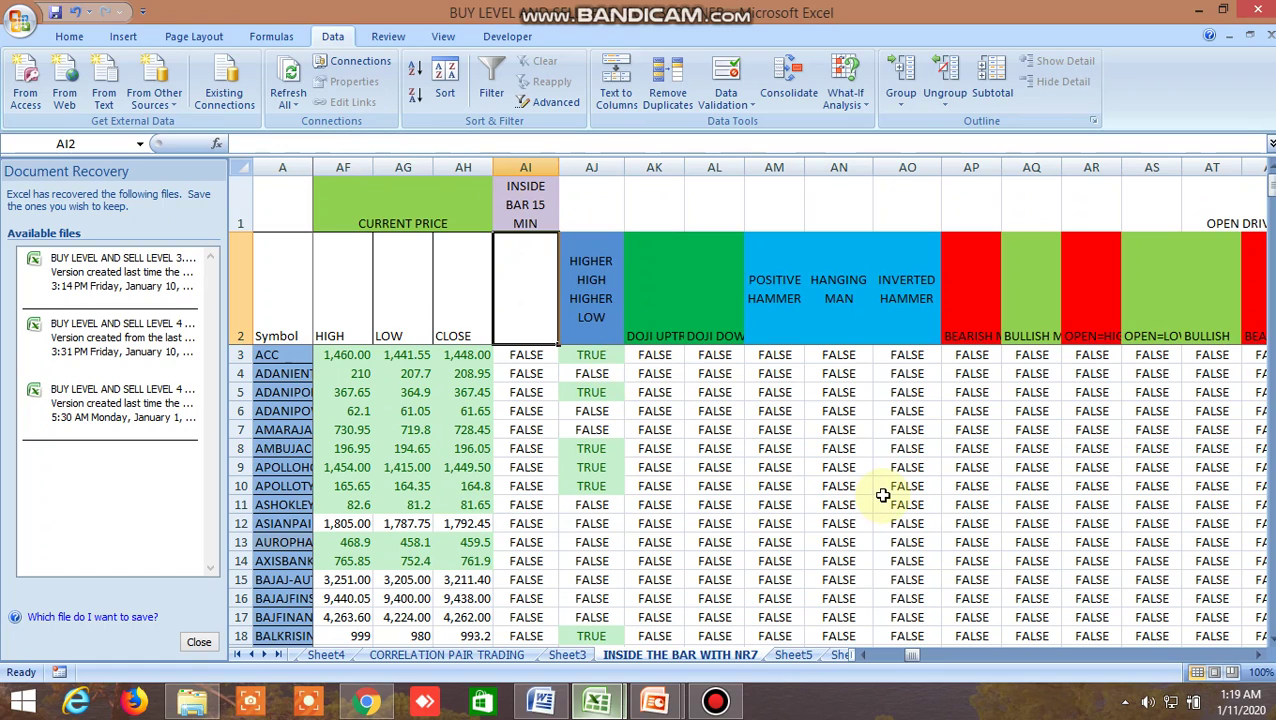
scroll(883, 490, down, 5)
scroll(883, 497, up, 5)
scroll(883, 497, down, 20)
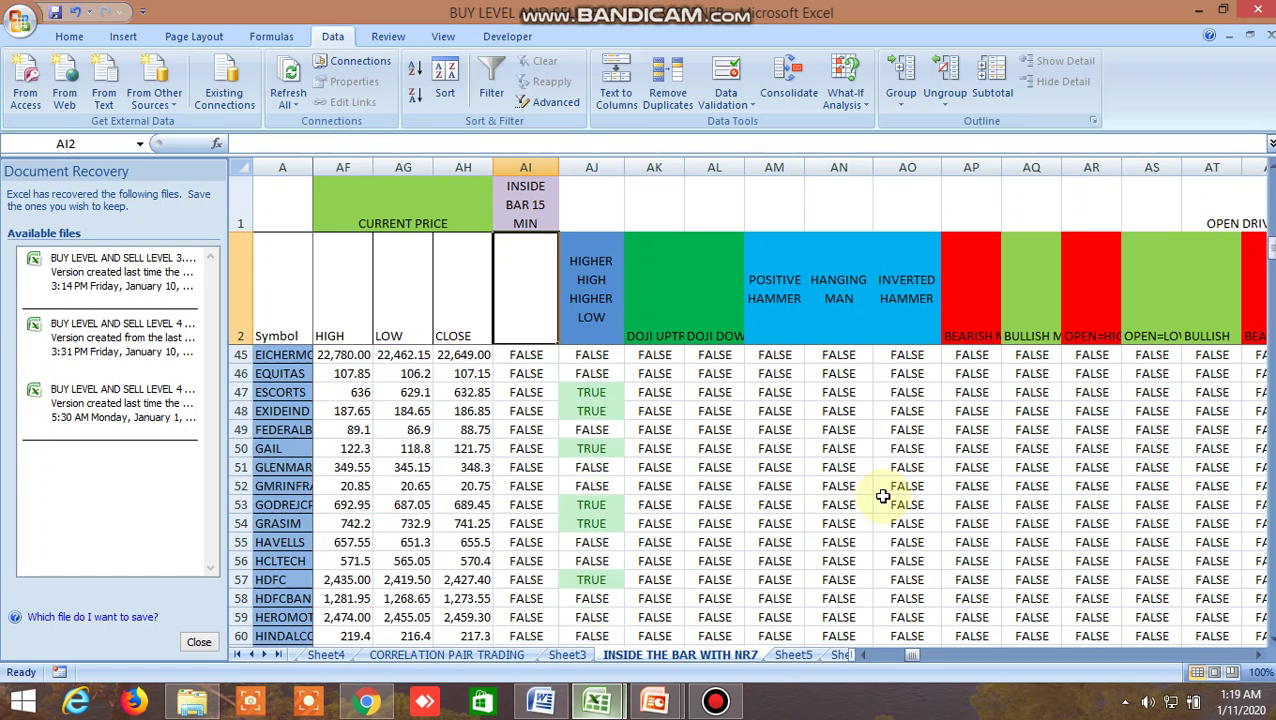
click(843, 413)
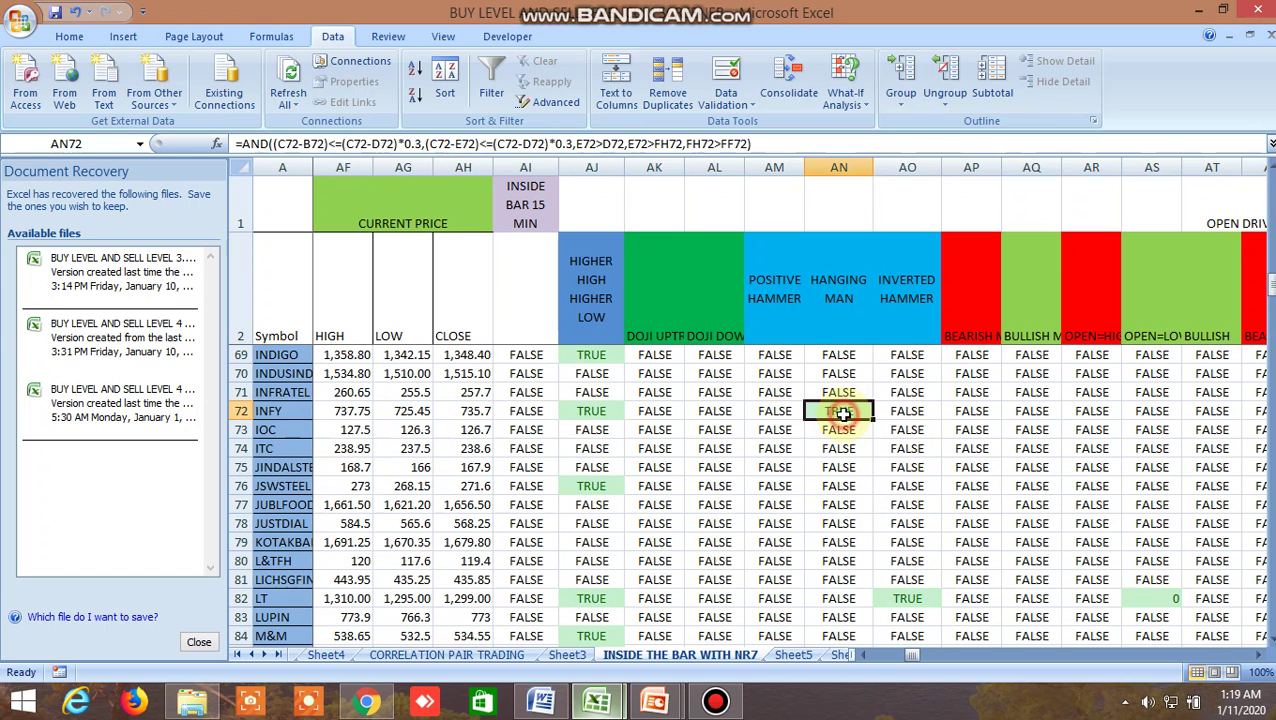
click(913, 598)
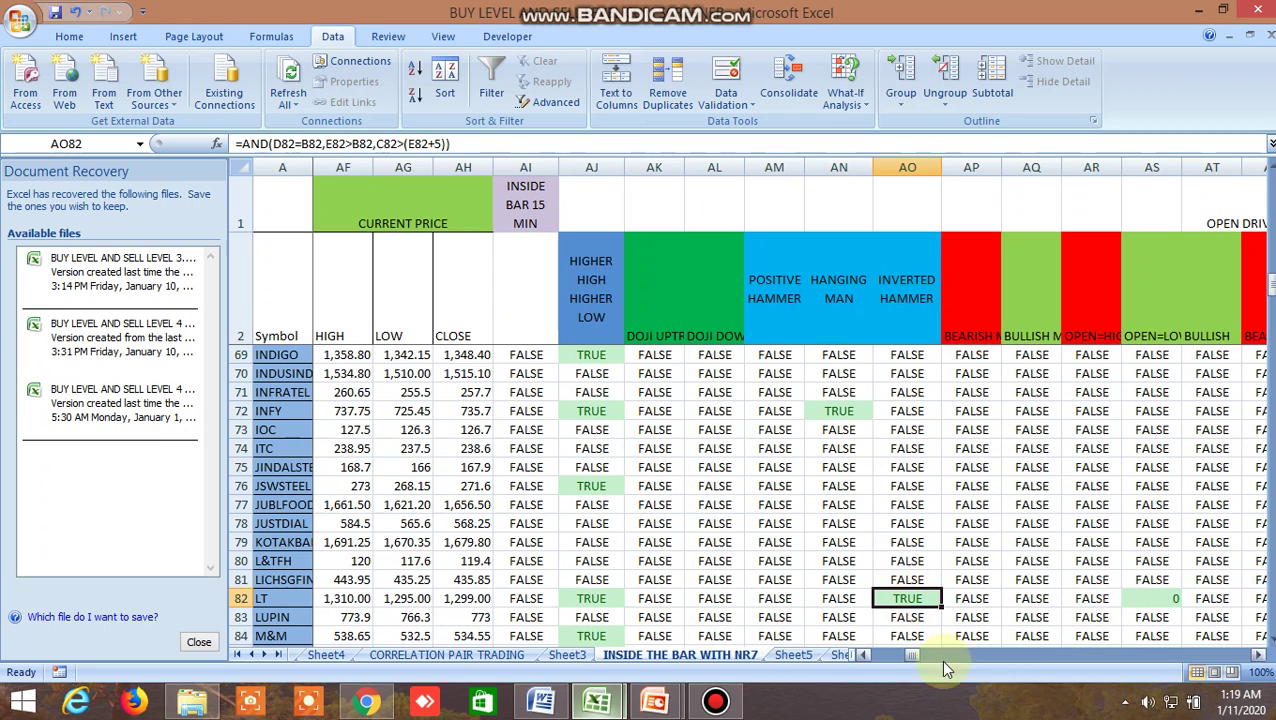
Step: Review the open drive, shakeout, master and candlestick pattern columns and inspect LT's BULLISH ENGULFING formula in BE82
drag(913, 660, 909, 653)
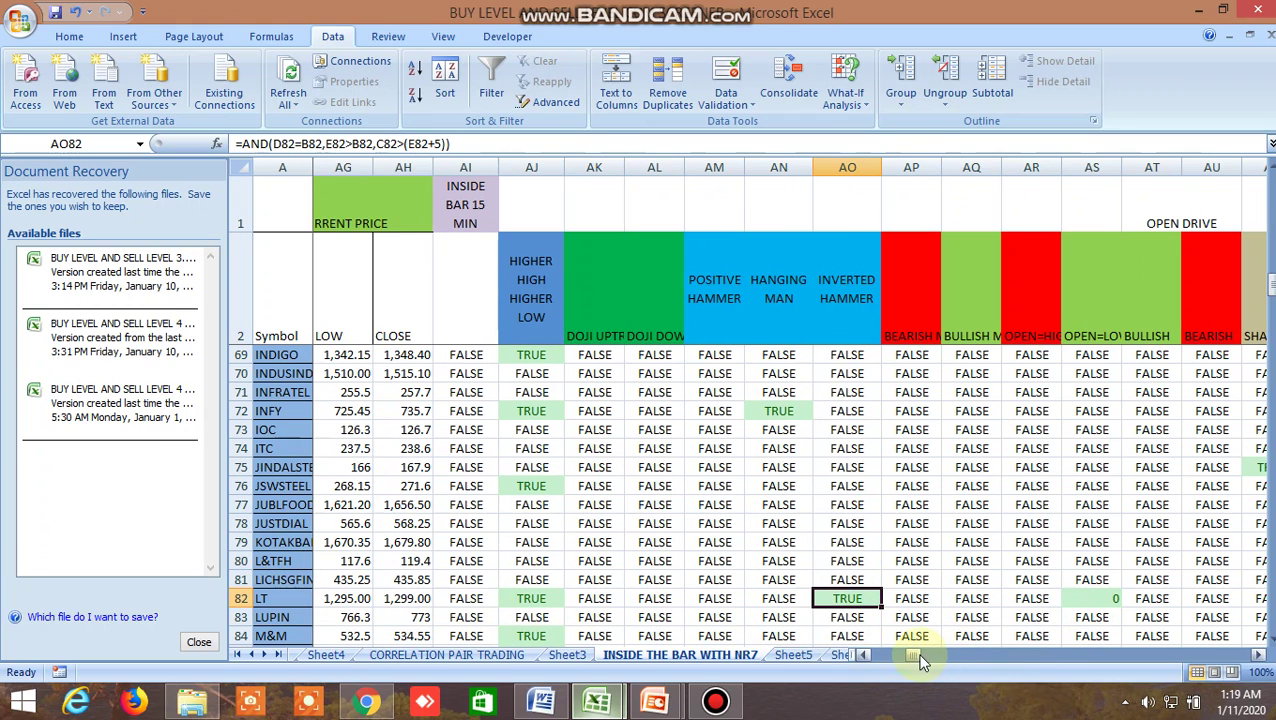
drag(917, 658, 927, 652)
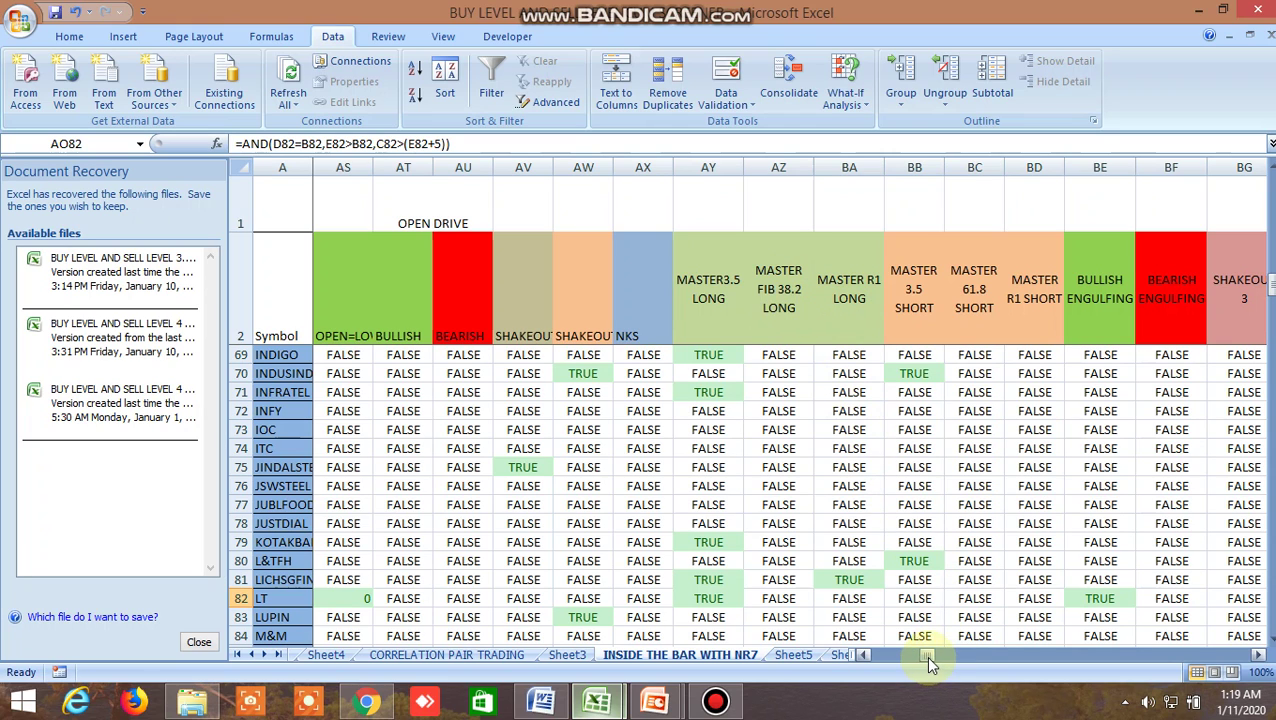
drag(925, 655, 941, 670)
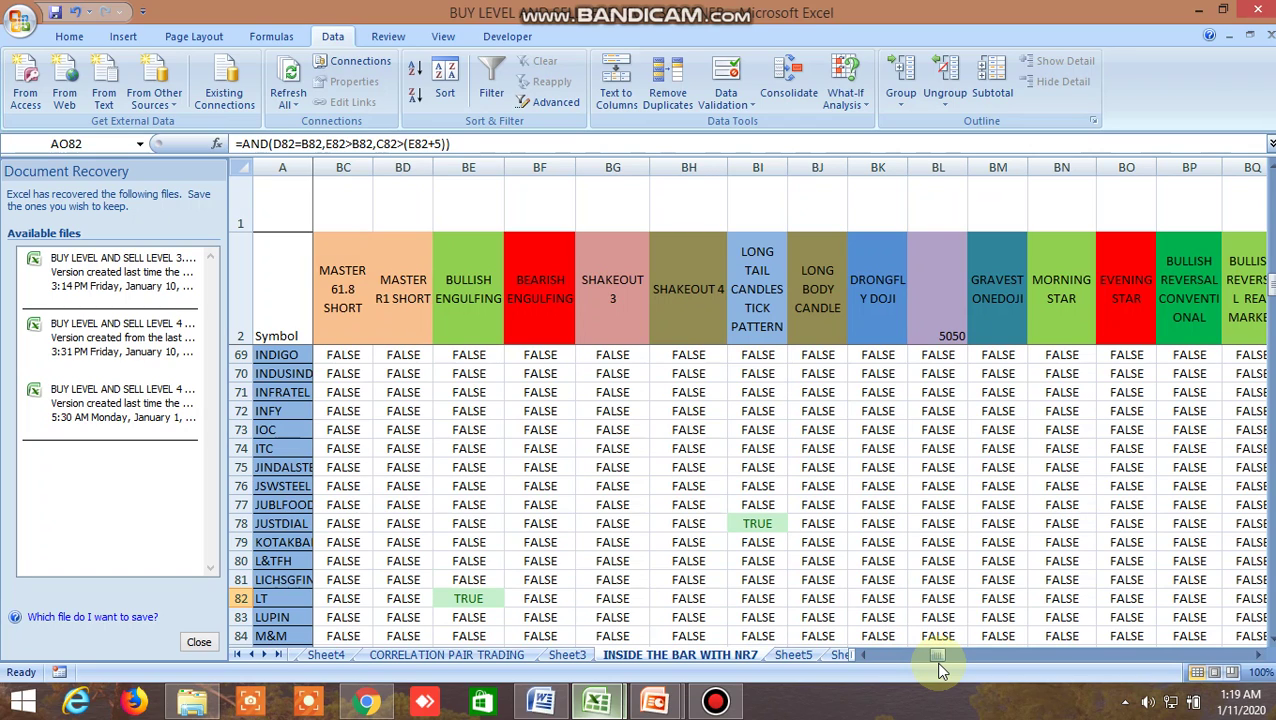
click(466, 598)
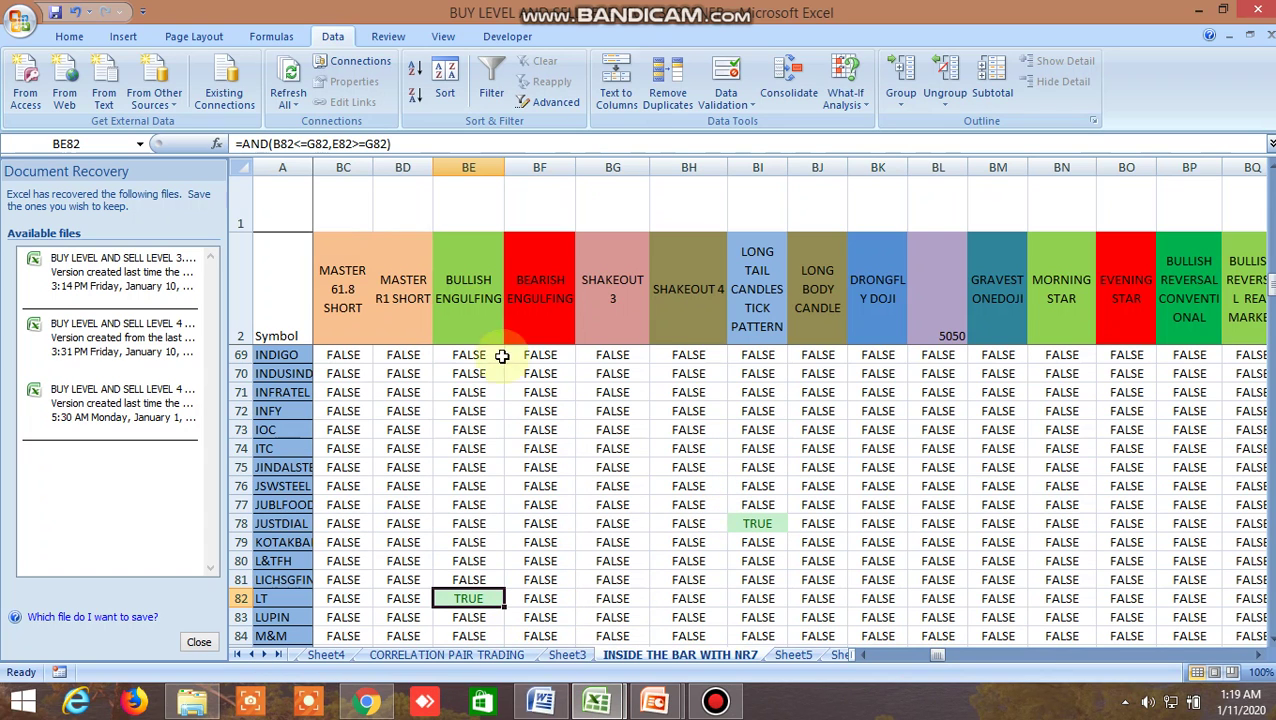
Step: Switch to Kite in Chrome and open the NSE chart of LT to check its engulfing candle
click(380, 580)
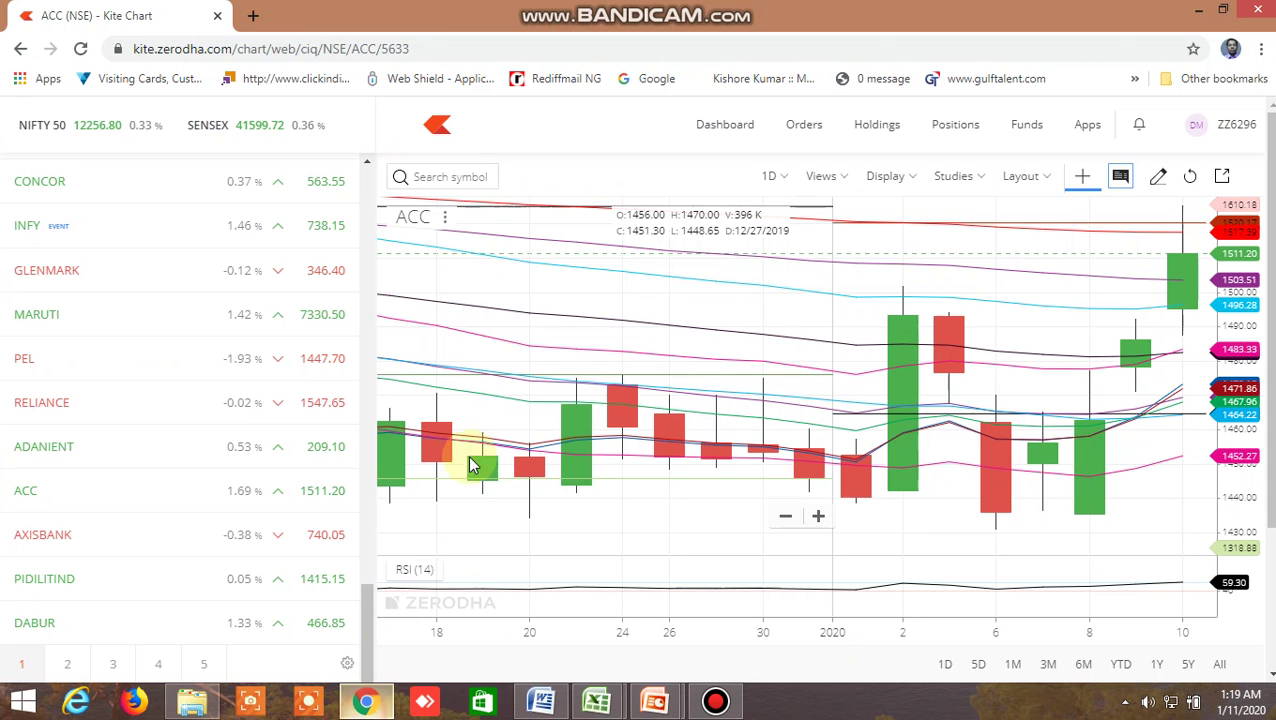
click(449, 181)
text(lt)
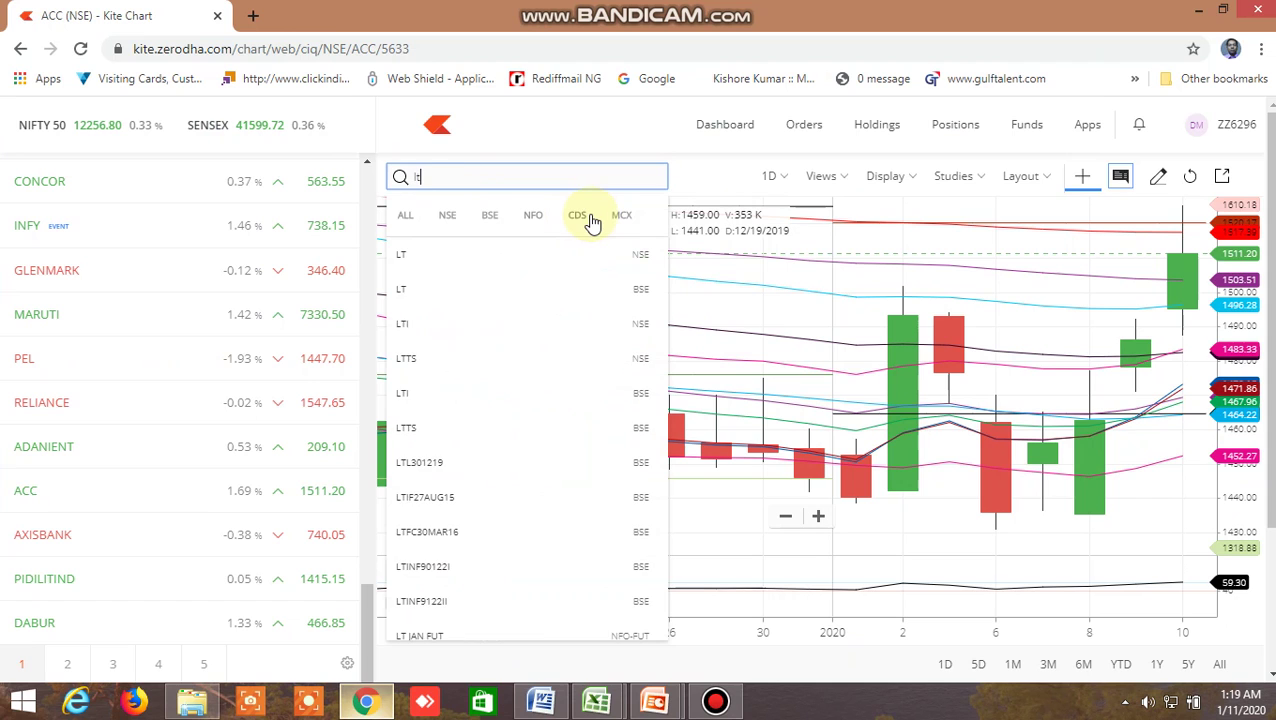
click(408, 262)
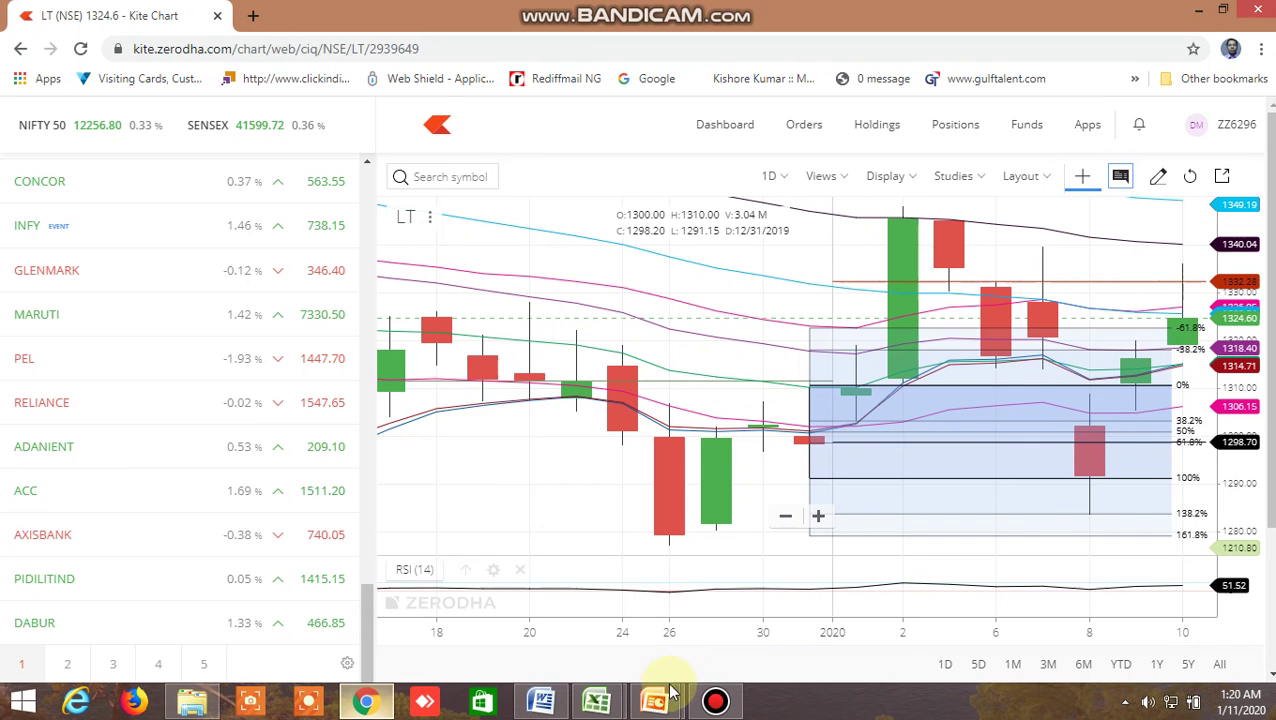
Step: Return to Excel and inspect MARICO's BULLISH ENGULFING formula in BE87
mouse_move(590, 707)
click(690, 600)
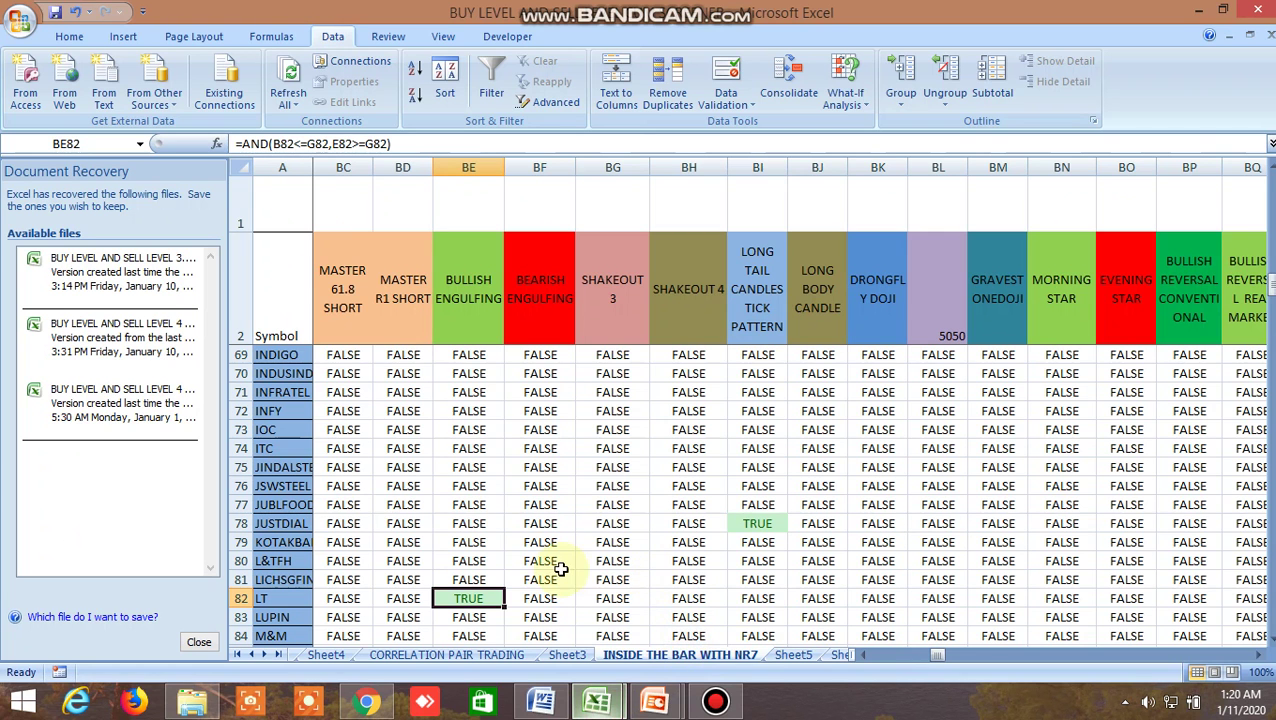
scroll(556, 569, down, 1)
click(473, 467)
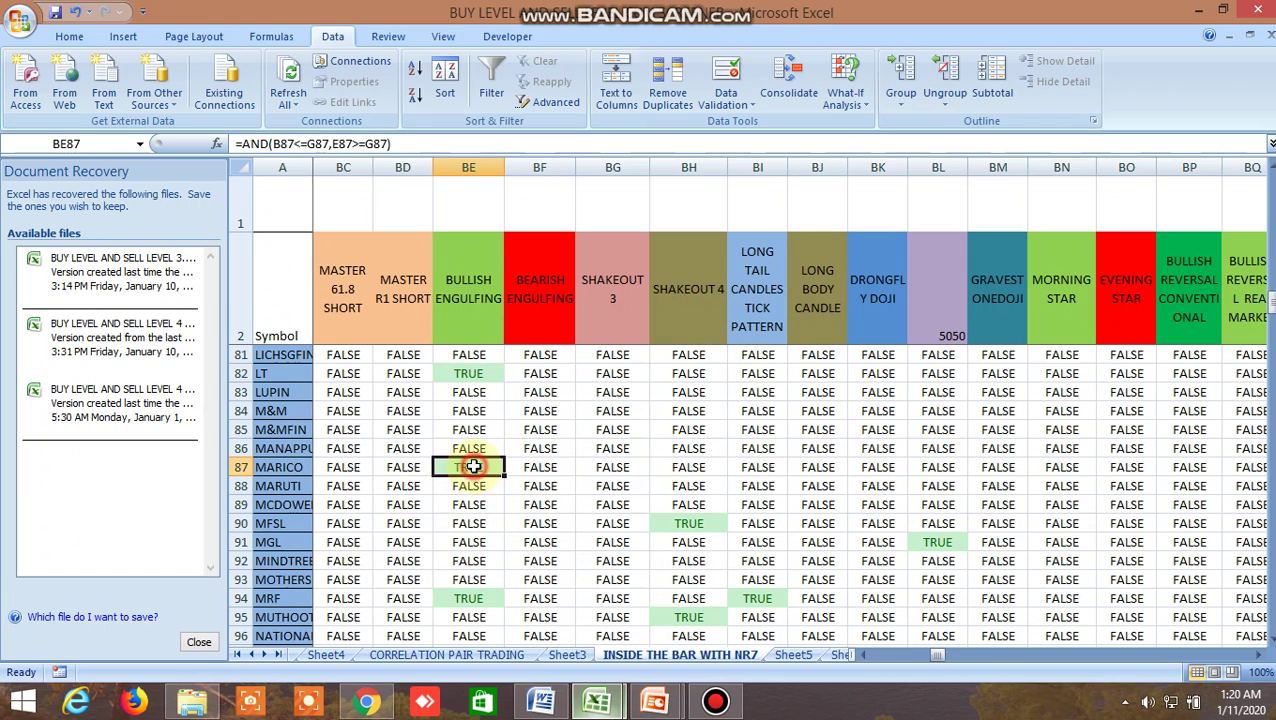